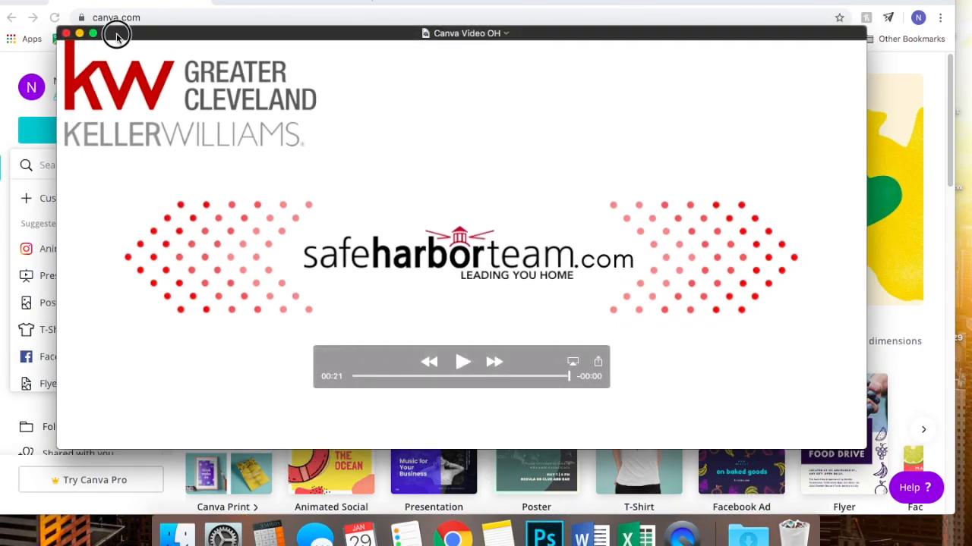
- Play the 21-second Canva Video OH clip to its end and reposition the player window
{"action": "left_click_drag", "start_coordinate": [117, 38], "coordinate": [159, 85]}
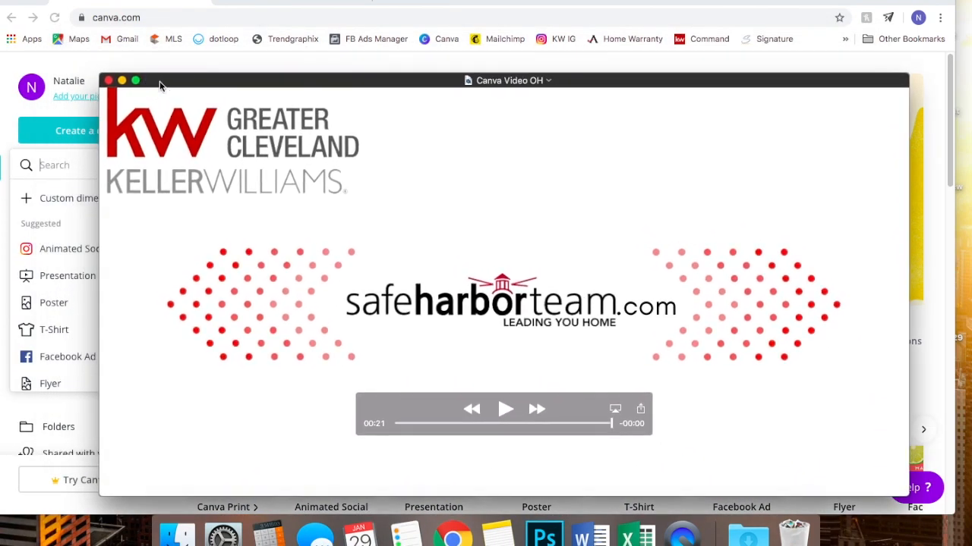
- Close the QuickTime window and start a new 'Facebook Ad - Untitled' design from Create a design
{"action": "left_click", "coordinate": [109, 81]}
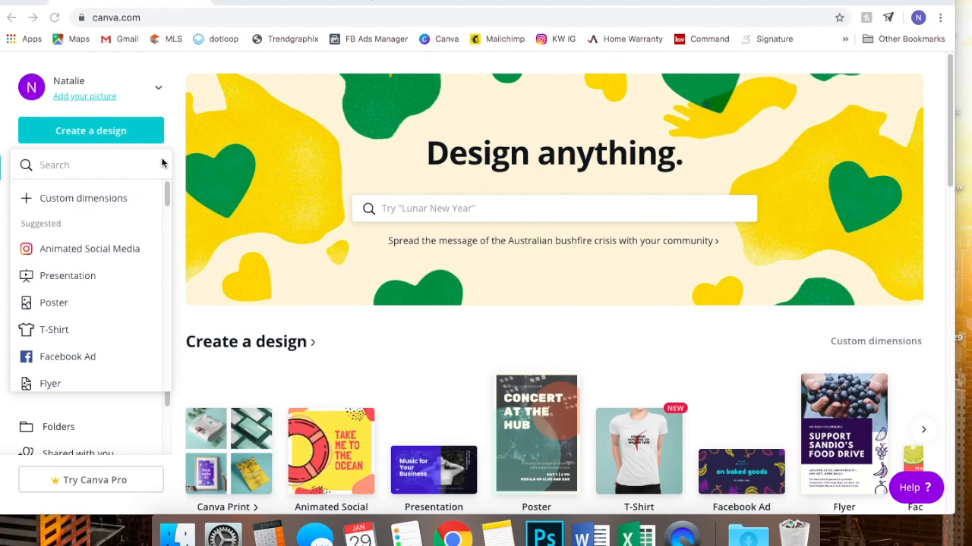
{"action": "left_click", "coordinate": [123, 131]}
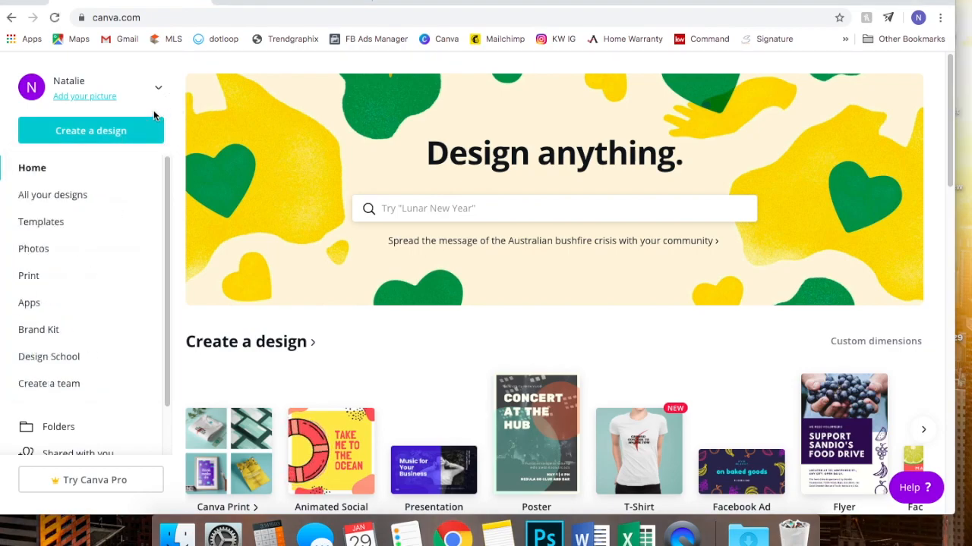
{"action": "left_click", "coordinate": [108, 133]}
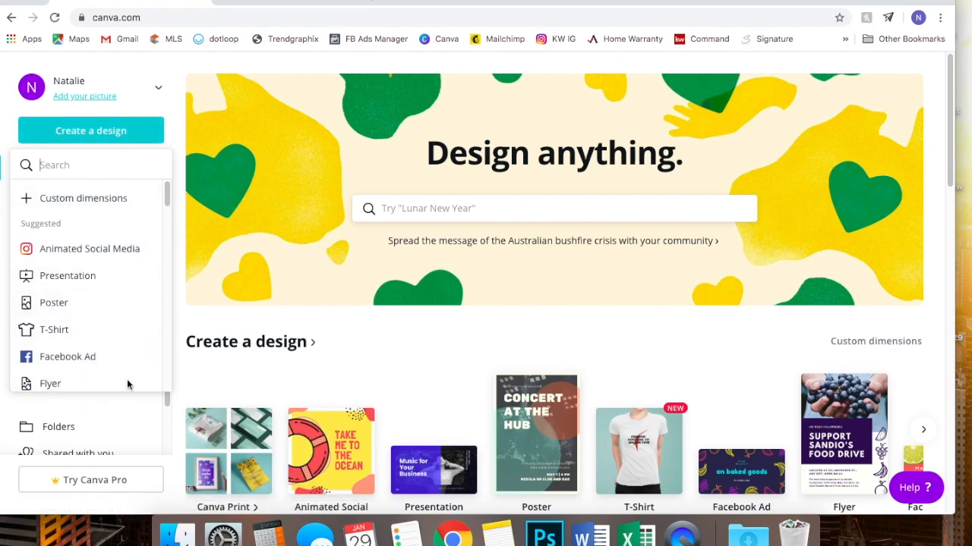
{"action": "left_click", "coordinate": [82, 362]}
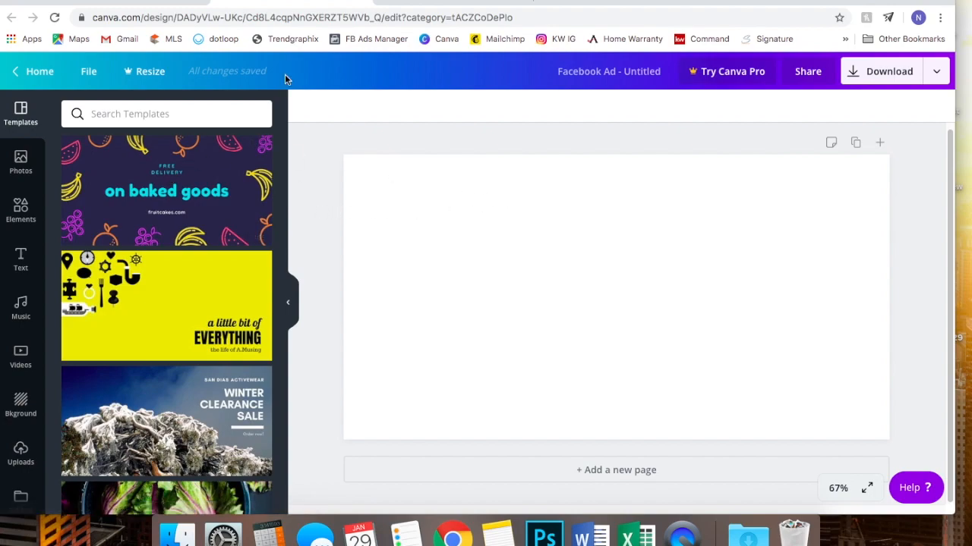
- Drag the three _DSC house photos from the Canva Video 1/29 folder into Canva's uploads
{"action": "mouse_move", "coordinate": [902, 1]}
{"action": "left_mouse_down"}
{"action": "mouse_move", "coordinate": [844, 1]}
{"action": "mouse_move", "coordinate": [919, 1]}
{"action": "mouse_move", "coordinate": [906, 2]}
{"action": "left_mouse_up"}
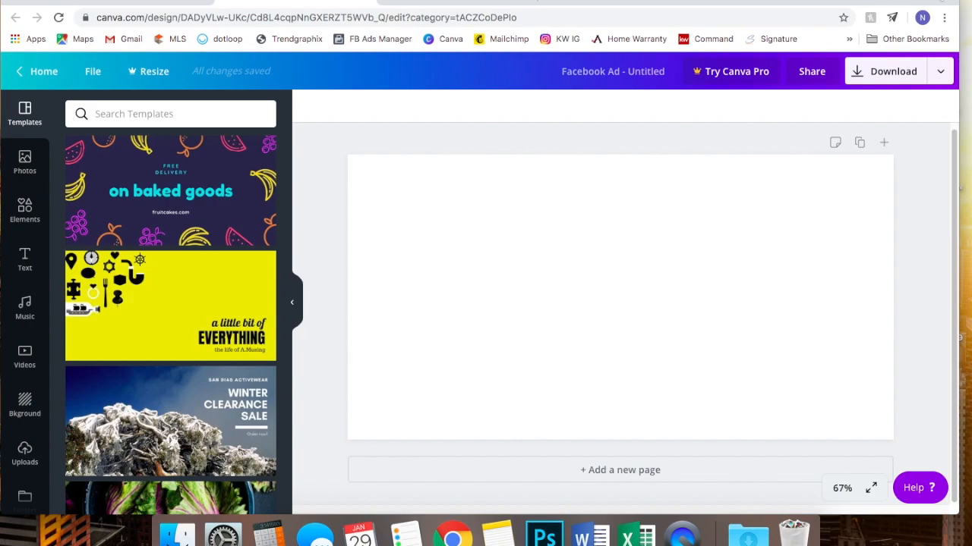
{"action": "left_click_drag", "start_coordinate": [941, 3], "coordinate": [911, 2]}
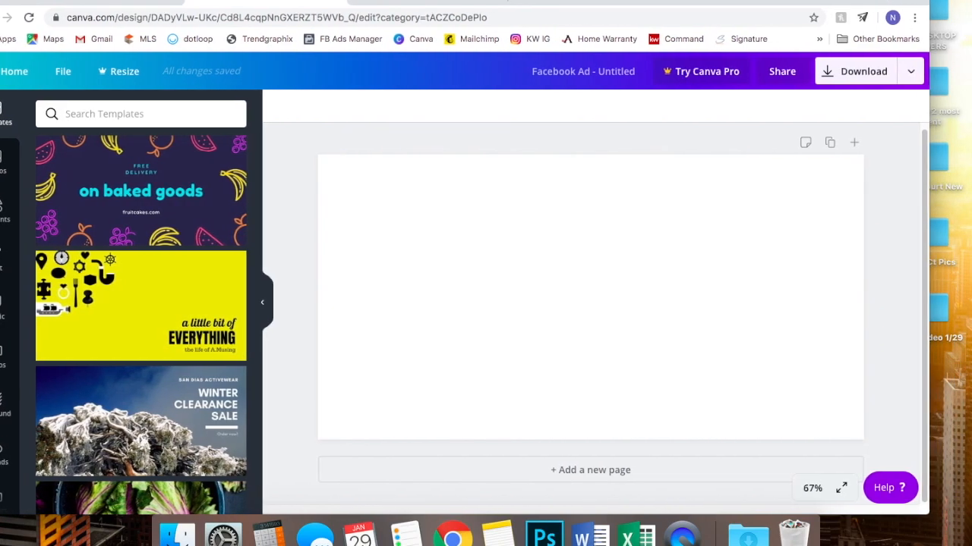
{"action": "double_click", "coordinate": [939, 304]}
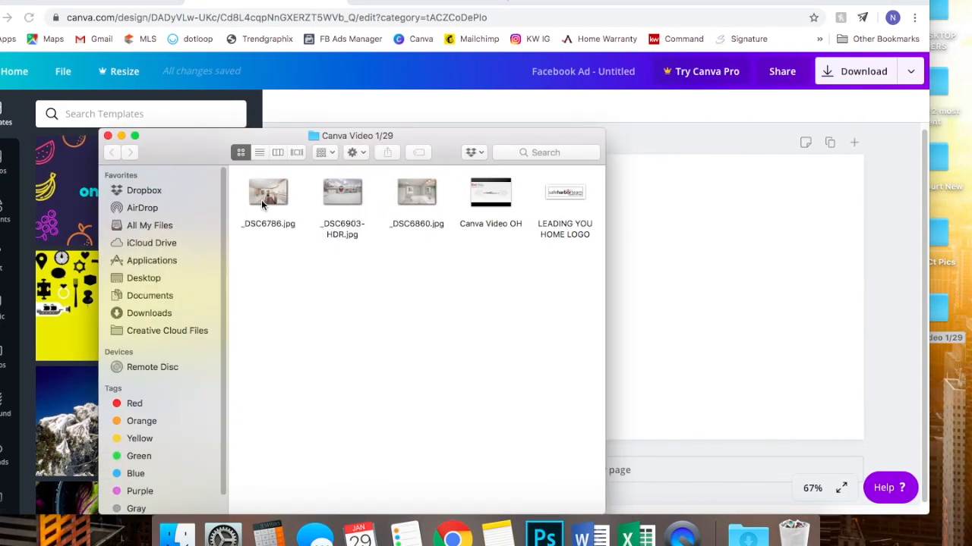
{"action": "left_click_drag", "start_coordinate": [179, 157], "coordinate": [344, 157]}
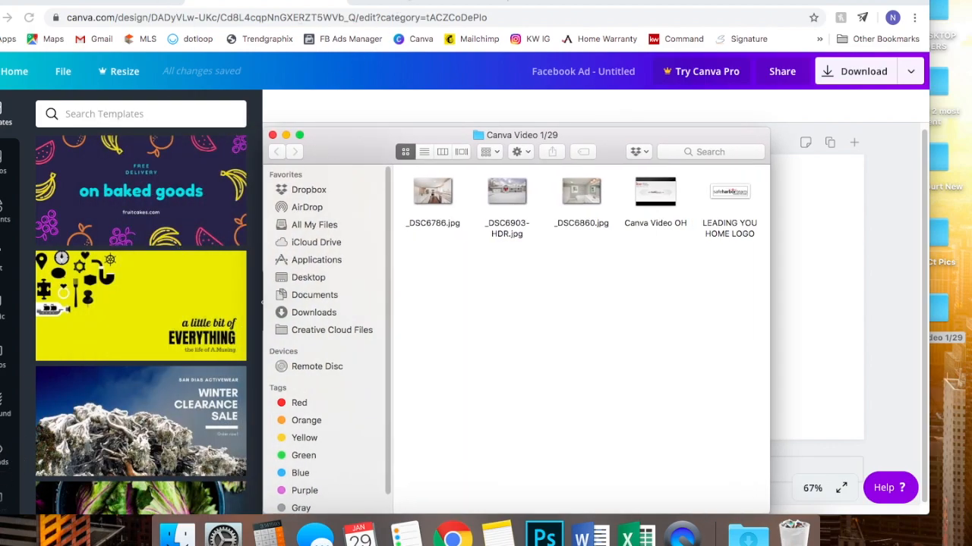
{"action": "left_click_drag", "start_coordinate": [520, 2], "coordinate": [548, 2]}
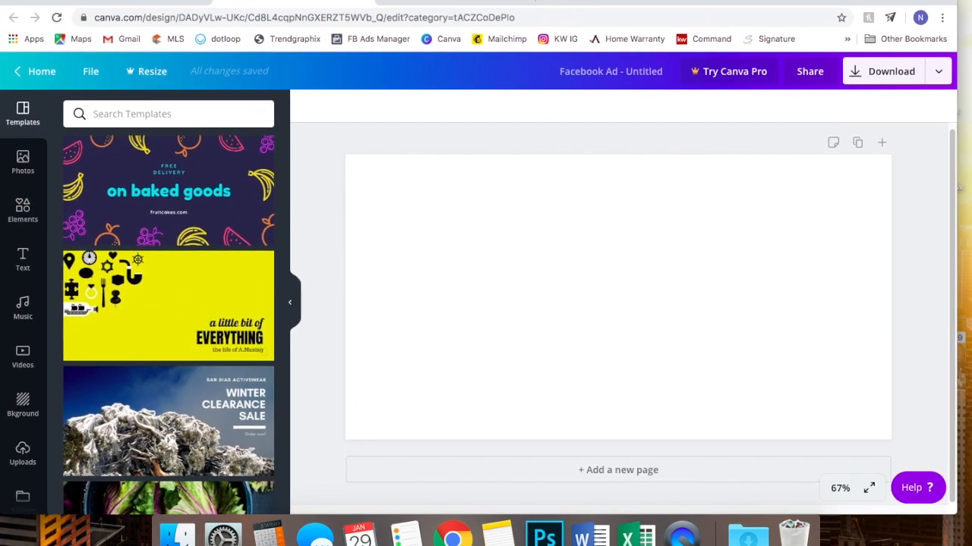
{"action": "left_click_drag", "start_coordinate": [922, 1], "coordinate": [880, 1]}
{"action": "double_click", "coordinate": [934, 324]}
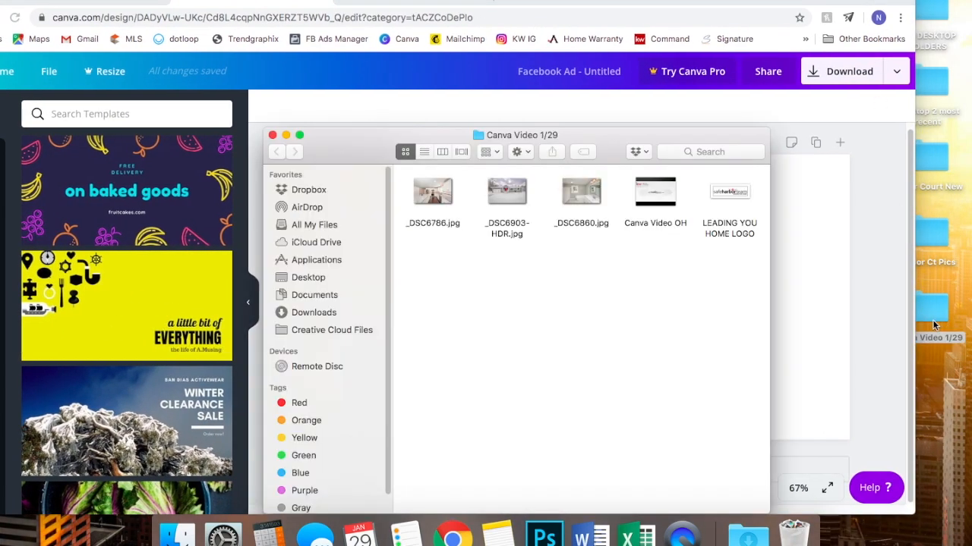
{"action": "left_click_drag", "start_coordinate": [598, 249], "coordinate": [189, 282]}
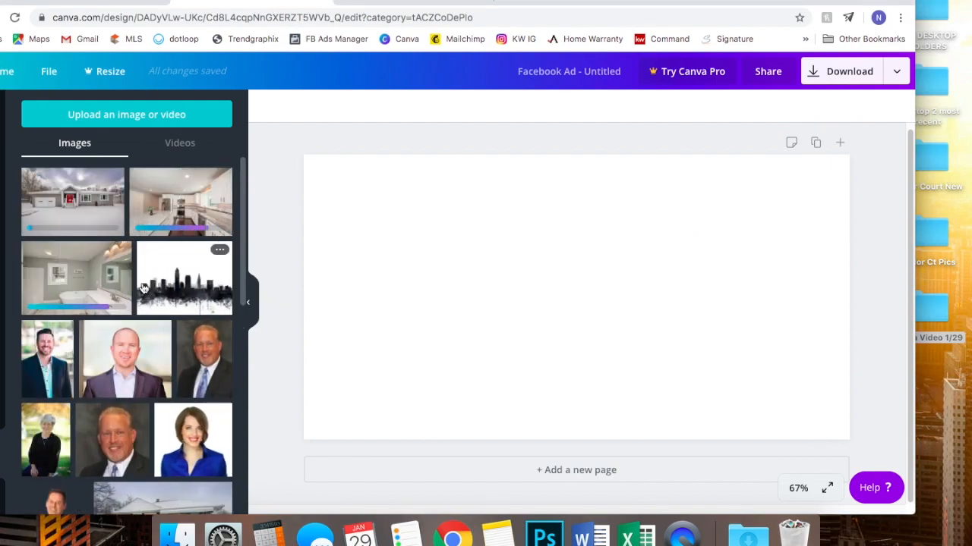
- Place the snowy house photo on the blank page, enlarging it and moving it over the page
{"action": "left_click_drag", "start_coordinate": [524, 2], "coordinate": [571, 1]}
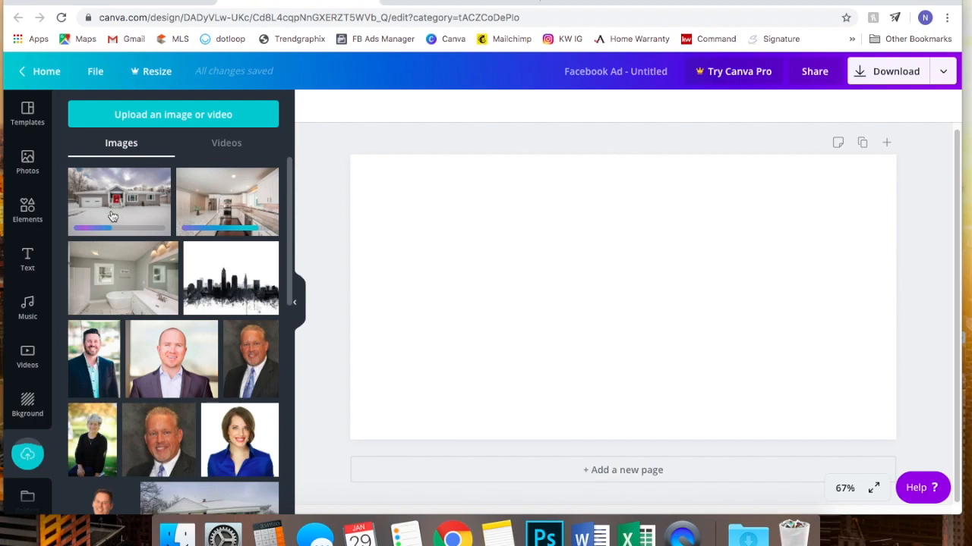
{"action": "left_click_drag", "start_coordinate": [101, 203], "coordinate": [410, 200]}
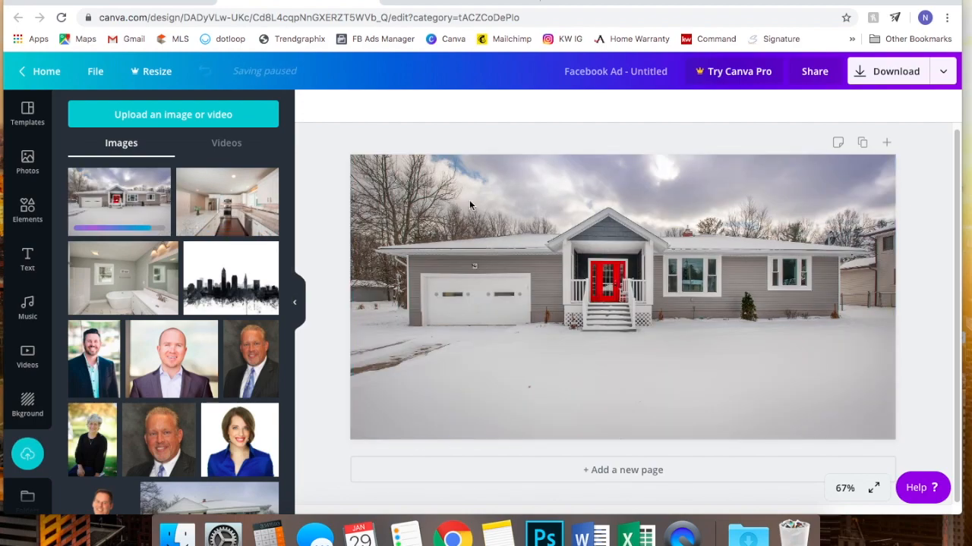
{"action": "double_click", "coordinate": [521, 221]}
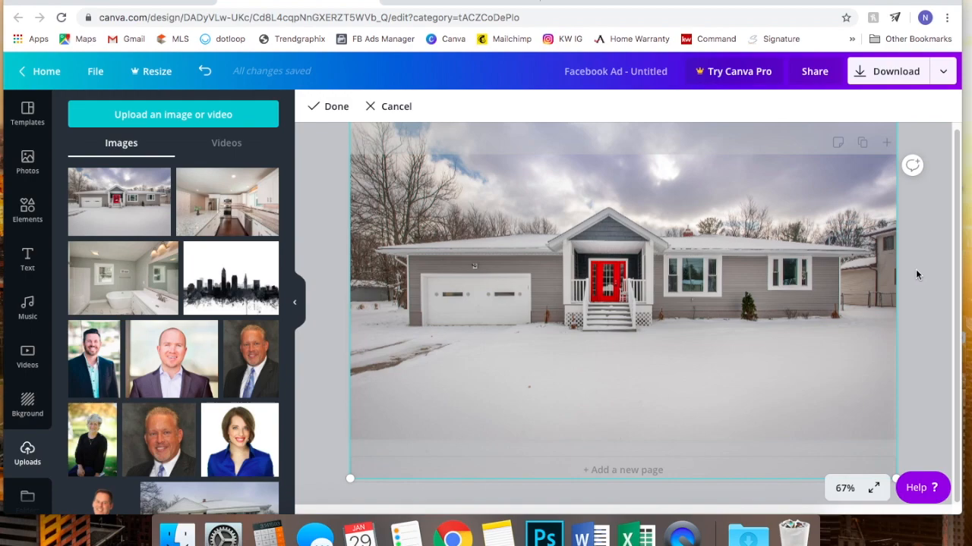
{"action": "left_click_drag", "start_coordinate": [751, 294], "coordinate": [690, 358]}
{"action": "key", "text": "BackSpace"}
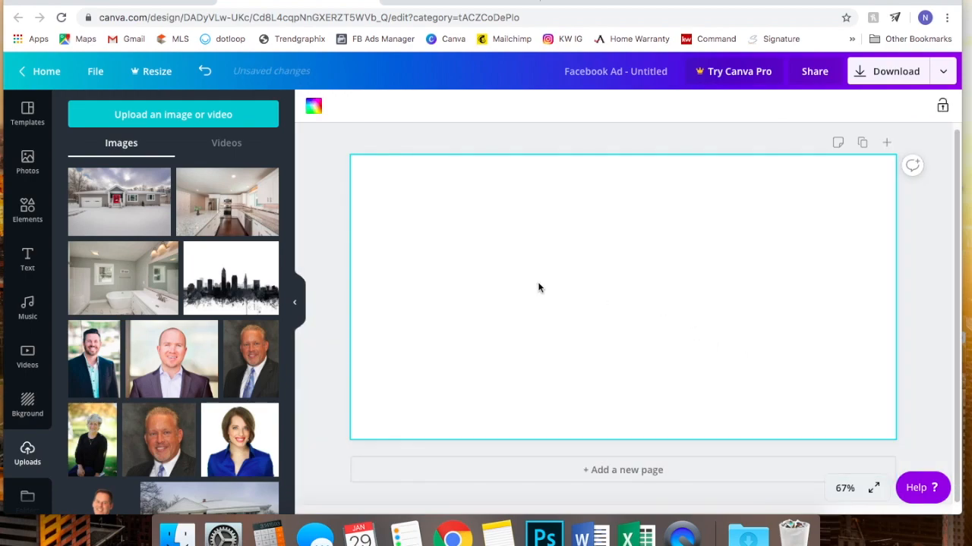
{"action": "left_click_drag", "start_coordinate": [119, 201], "coordinate": [524, 243]}
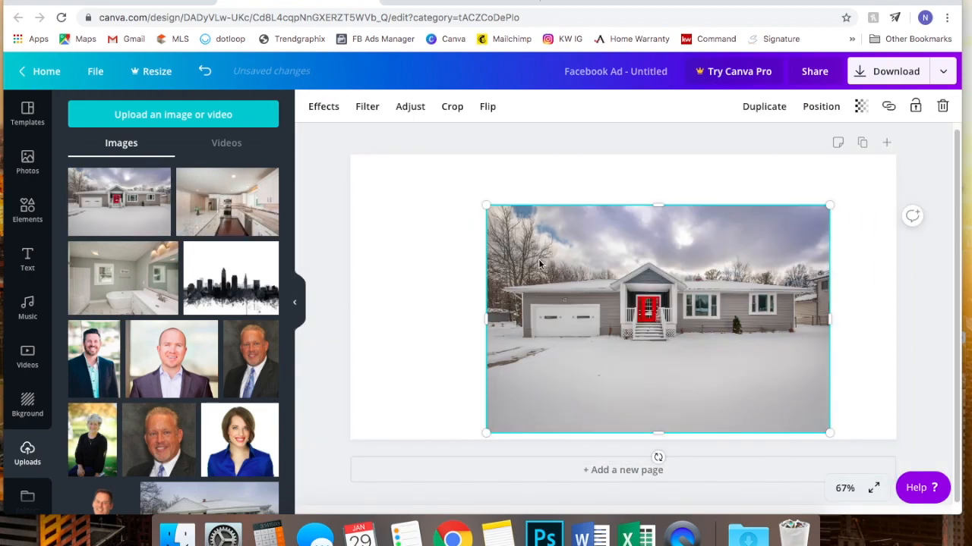
{"action": "left_click_drag", "start_coordinate": [480, 204], "coordinate": [393, 143]}
{"action": "left_click_drag", "start_coordinate": [653, 295], "coordinate": [611, 315]}
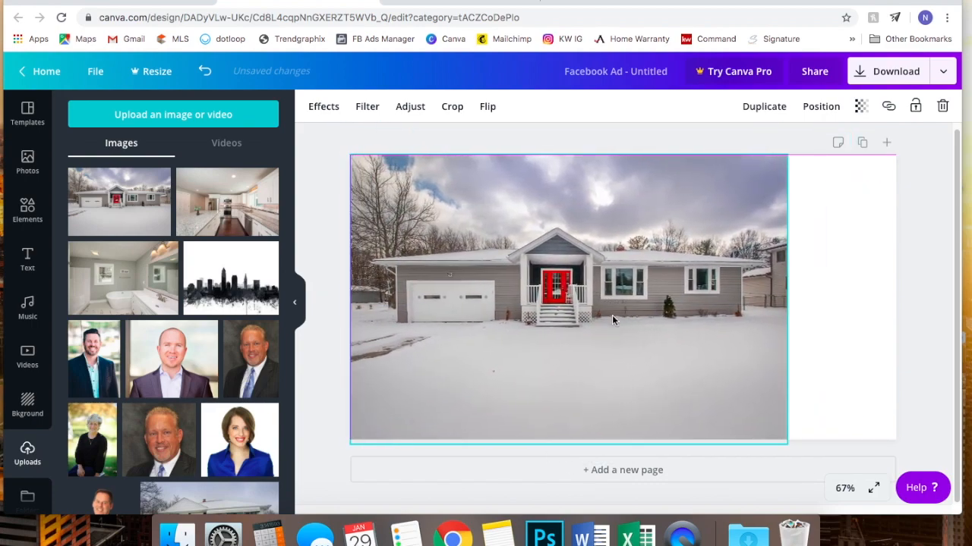
- Enlarge the house photo to cover the whole page and crop it shifted upward
{"action": "left_click", "coordinate": [830, 466]}
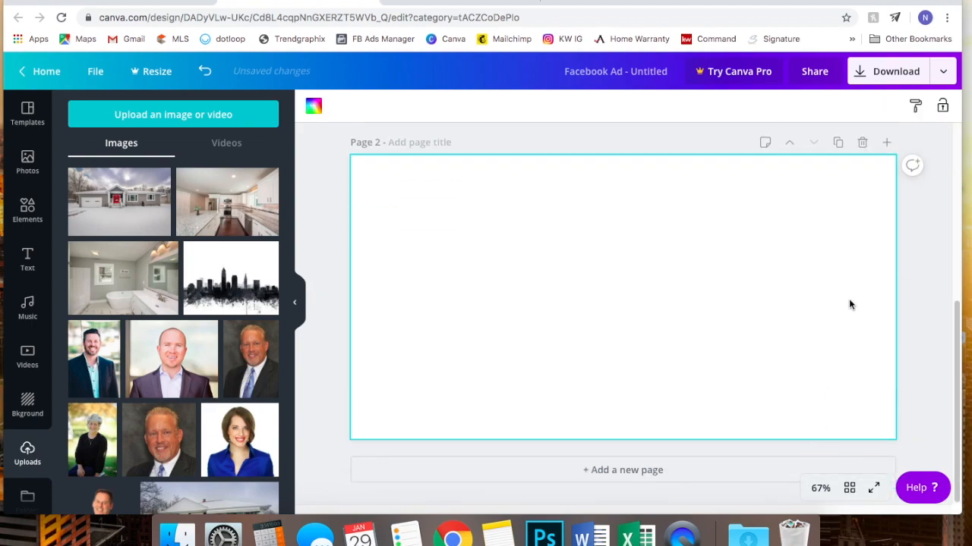
{"action": "scroll", "coordinate": [848, 299], "scroll_direction": "up", "scroll_amount": 5}
{"action": "left_click", "coordinate": [744, 336]}
{"action": "left_click_drag", "start_coordinate": [784, 446], "coordinate": [945, 457]}
{"action": "left_click", "coordinate": [920, 312]}
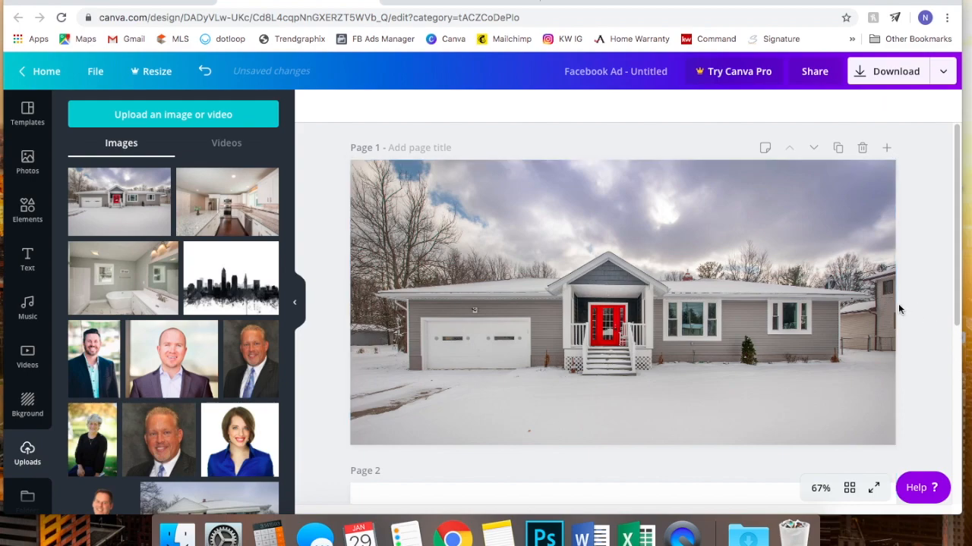
{"action": "left_click", "coordinate": [737, 296]}
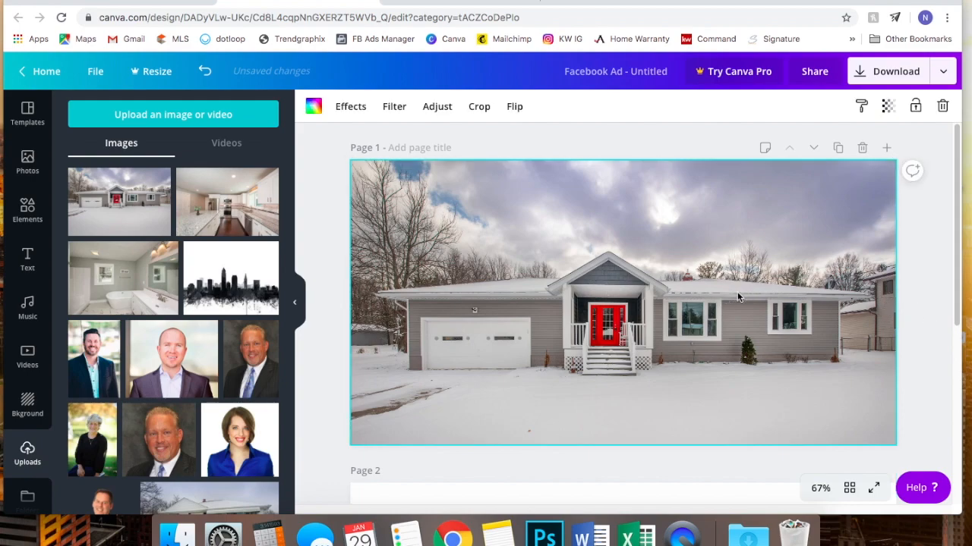
{"action": "double_click", "coordinate": [737, 296]}
{"action": "left_click_drag", "start_coordinate": [737, 295], "coordinate": [707, 274]}
{"action": "left_click", "coordinate": [923, 270]}
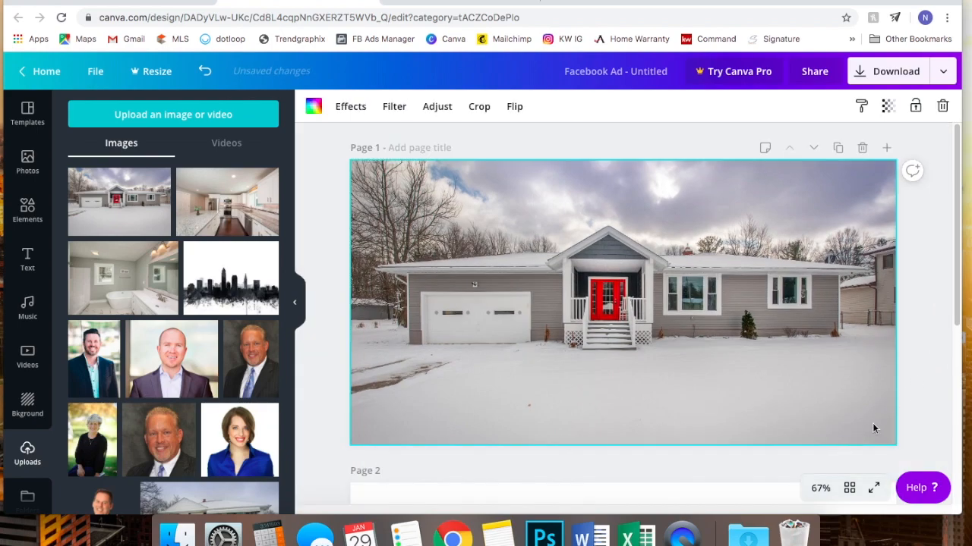
- Delete the blank Page 2 and return to the Canva home page
{"action": "scroll", "coordinate": [872, 423], "scroll_direction": "down", "scroll_amount": 2}
{"action": "left_click", "coordinate": [858, 386]}
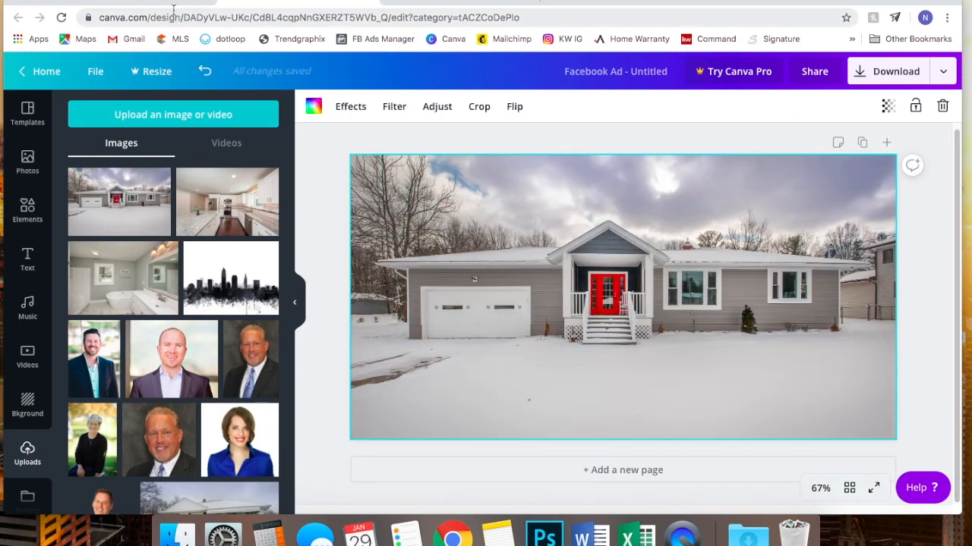
{"action": "left_click", "coordinate": [306, 2]}
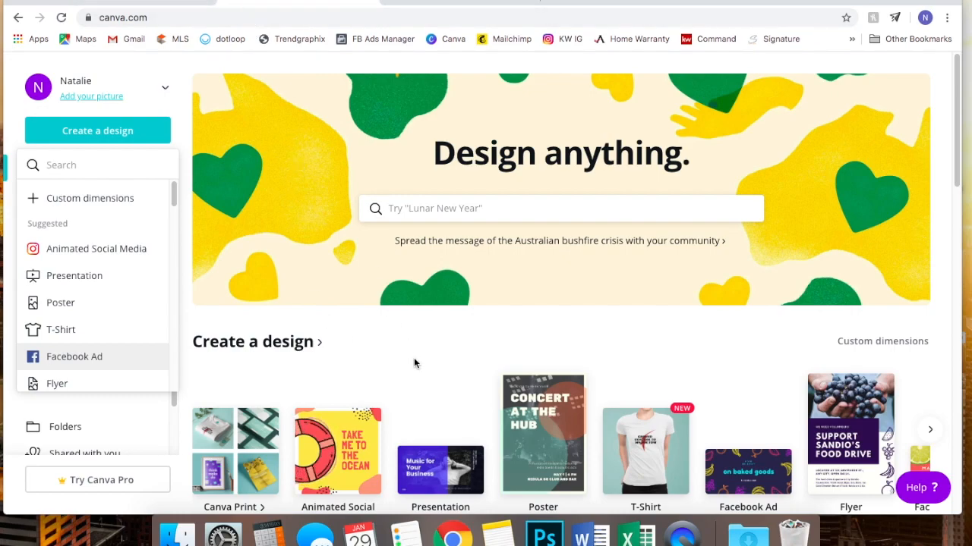
- Start an Animated Social Media design from the Happy Birthday template, select its swirl, then go home
{"action": "scroll", "coordinate": [414, 362], "scroll_direction": "down", "scroll_amount": 2}
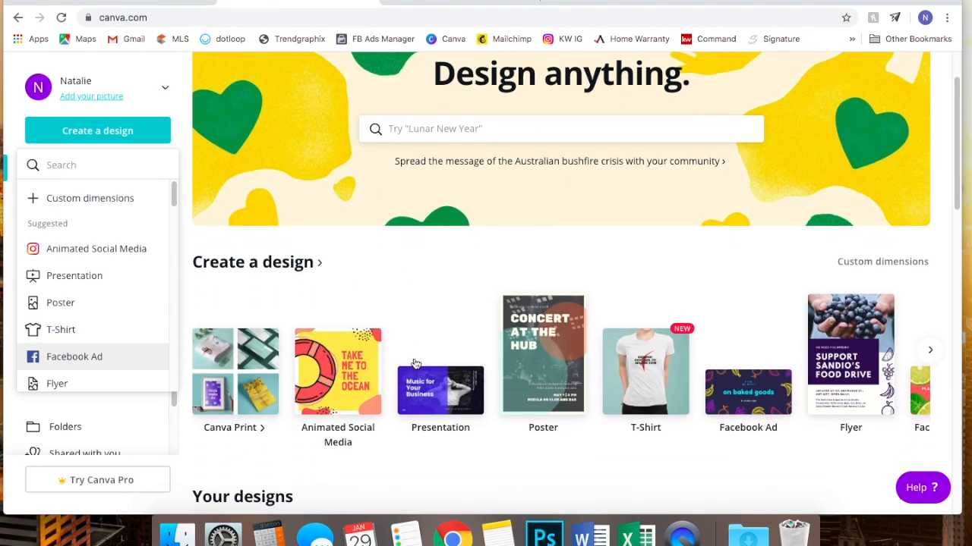
{"action": "left_click", "coordinate": [339, 372]}
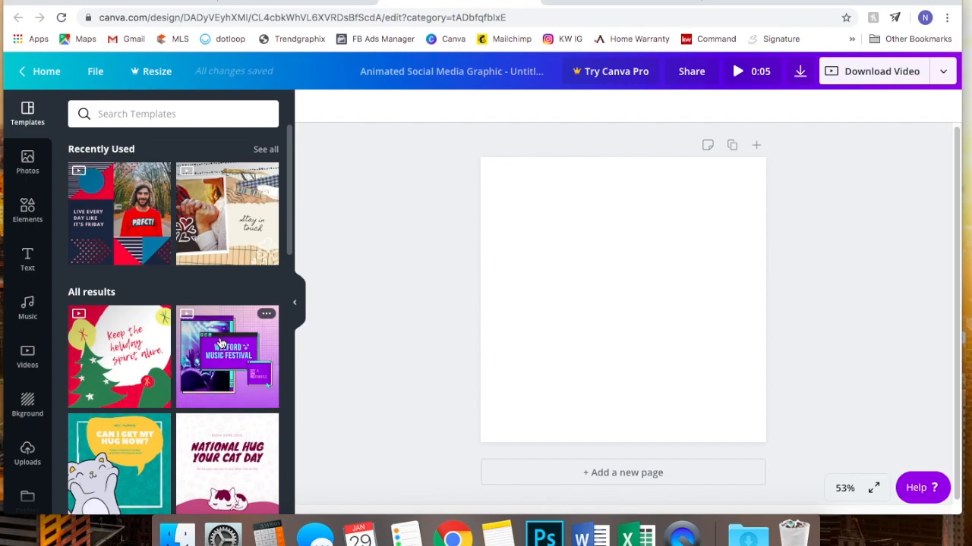
{"action": "scroll", "coordinate": [220, 344], "scroll_direction": "down", "scroll_amount": 10}
{"action": "left_click", "coordinate": [132, 304]}
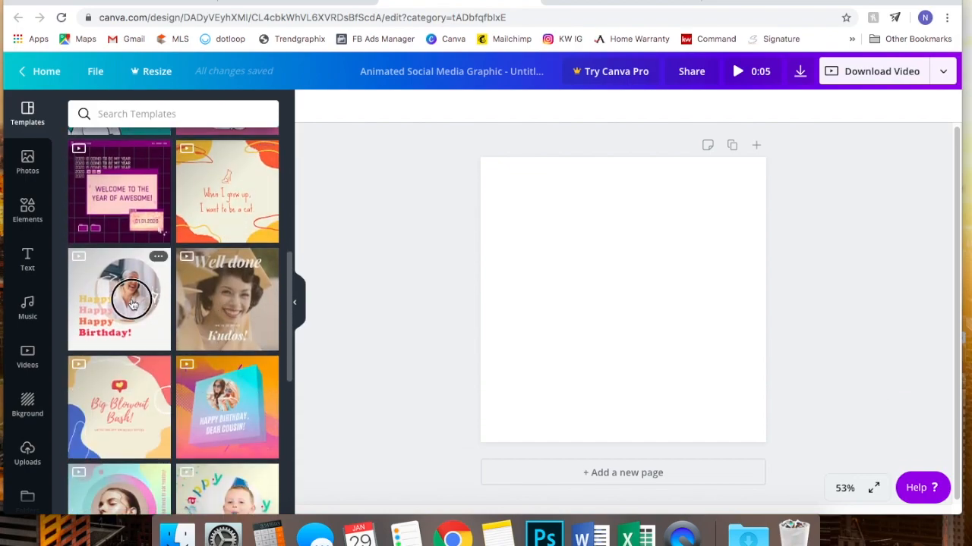
{"action": "left_click", "coordinate": [585, 246]}
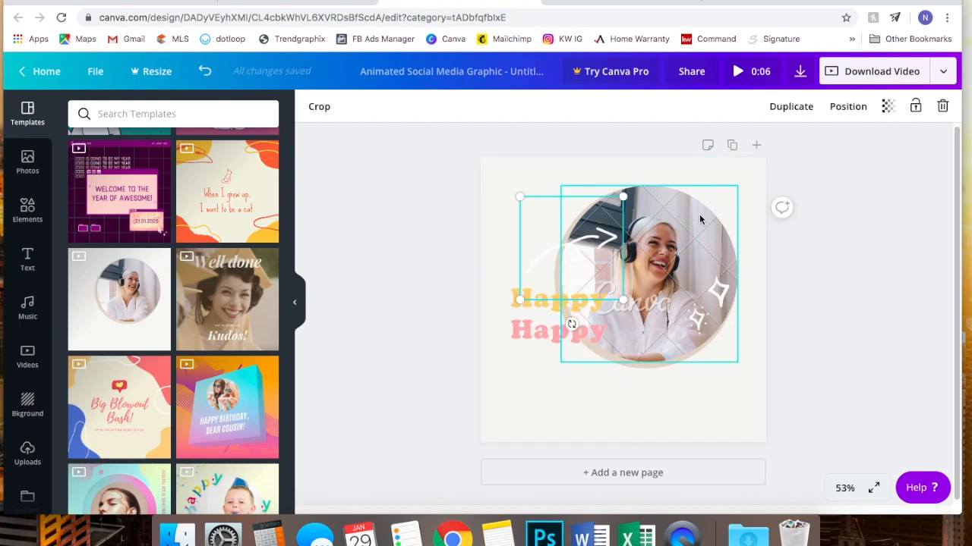
{"action": "left_click", "coordinate": [296, 2]}
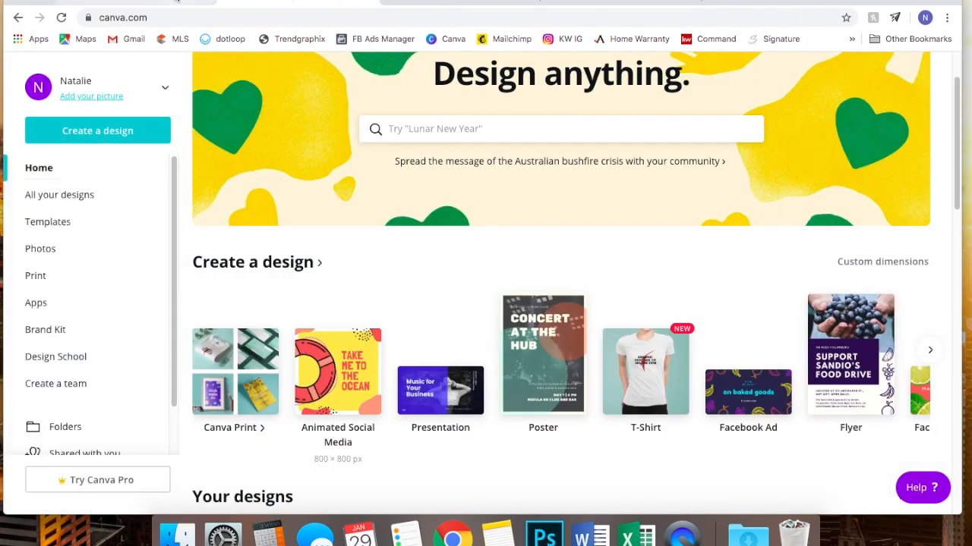
- Move the swirl to the ad's bottom-left corner and tilt it slightly clockwise
{"action": "left_click", "coordinate": [174, 1]}
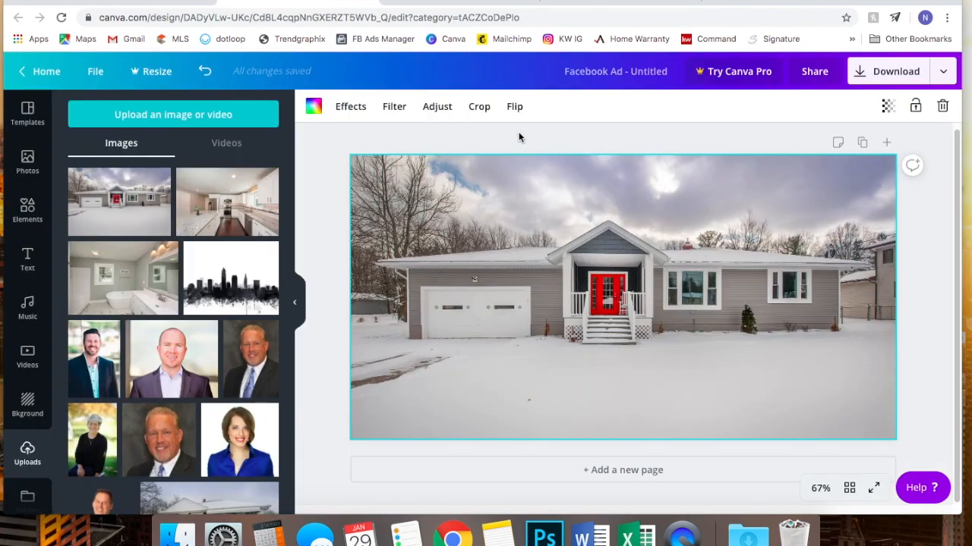
{"action": "left_click", "coordinate": [514, 274]}
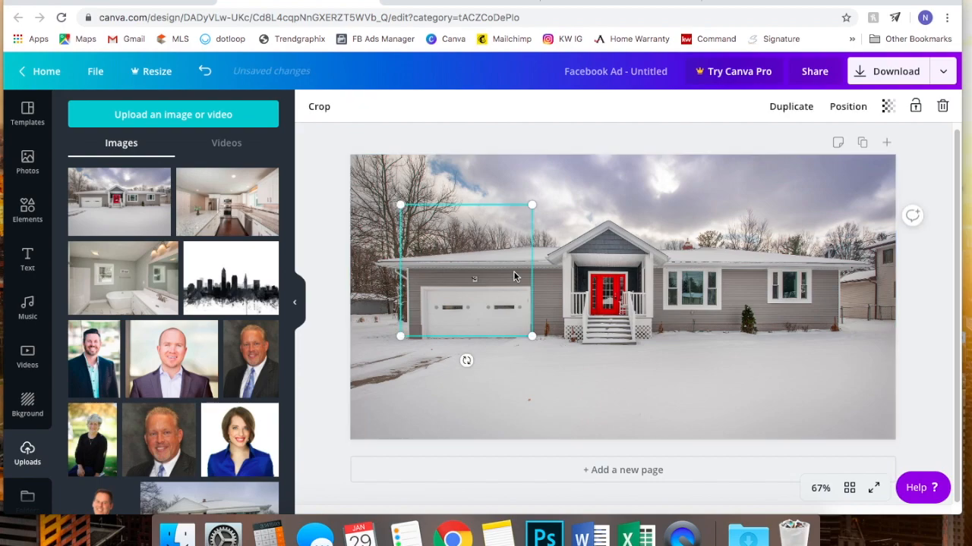
{"action": "left_click_drag", "start_coordinate": [463, 285], "coordinate": [397, 415]}
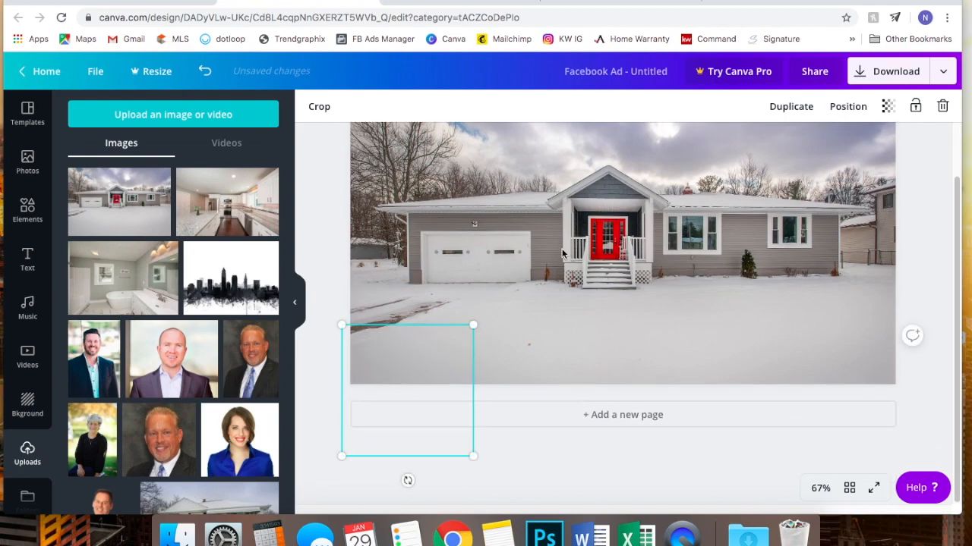
{"action": "scroll", "coordinate": [499, 386], "scroll_direction": "up", "scroll_amount": 2}
{"action": "left_click_drag", "start_coordinate": [431, 430], "coordinate": [431, 397]}
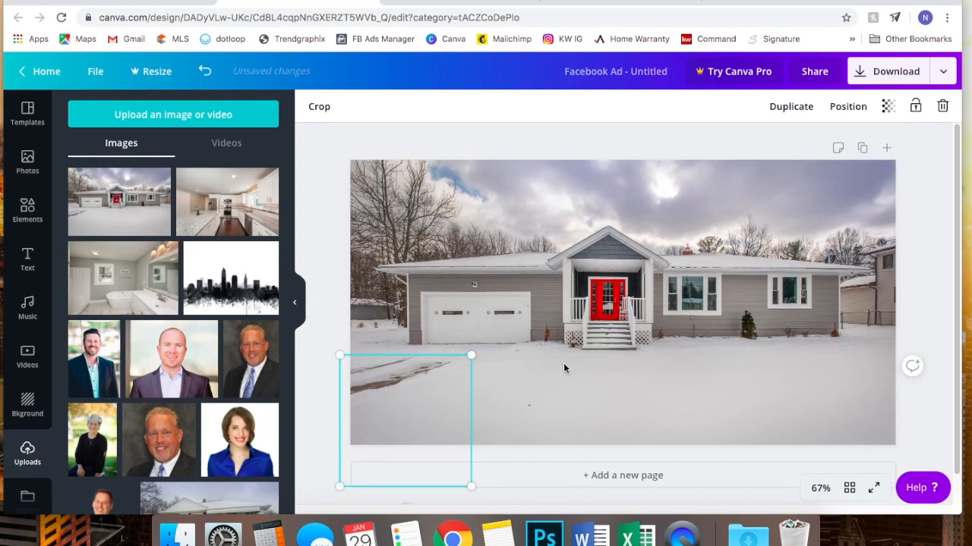
{"action": "scroll", "coordinate": [517, 415], "scroll_direction": "down", "scroll_amount": 1}
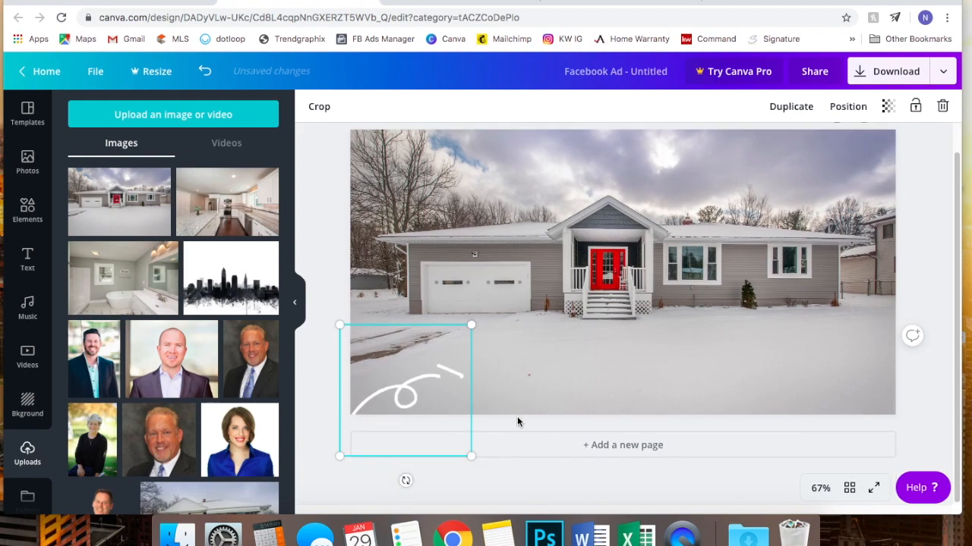
{"action": "left_click_drag", "start_coordinate": [405, 482], "coordinate": [417, 479]}
{"action": "left_click_drag", "start_coordinate": [417, 382], "coordinate": [409, 382]}
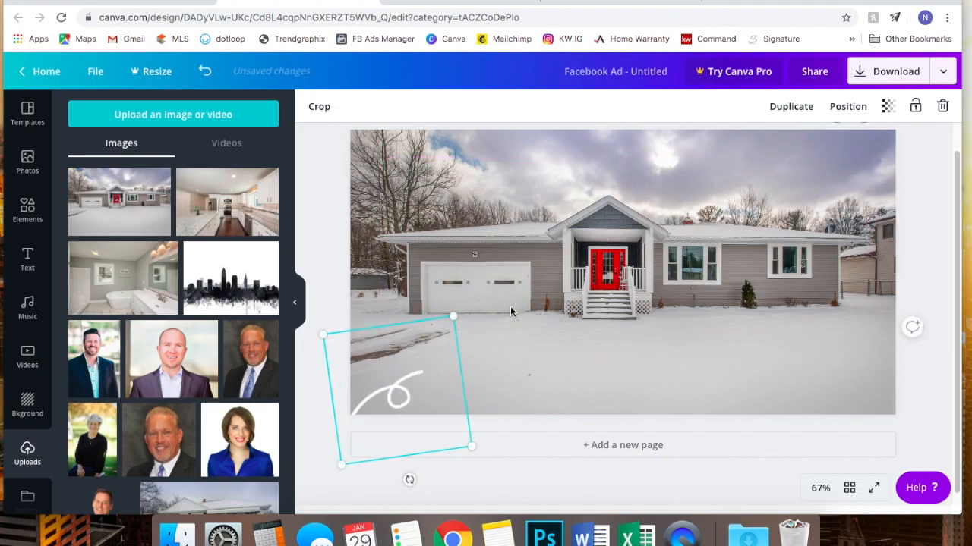
- Move the small sparkle from the door up into the upper-right sky
{"action": "left_click", "coordinate": [930, 206]}
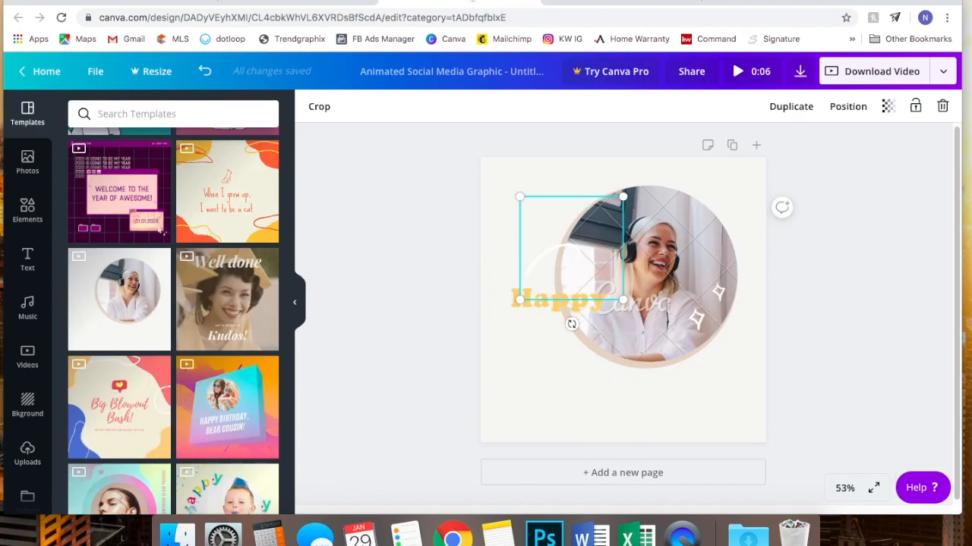
{"action": "left_click", "coordinate": [722, 298]}
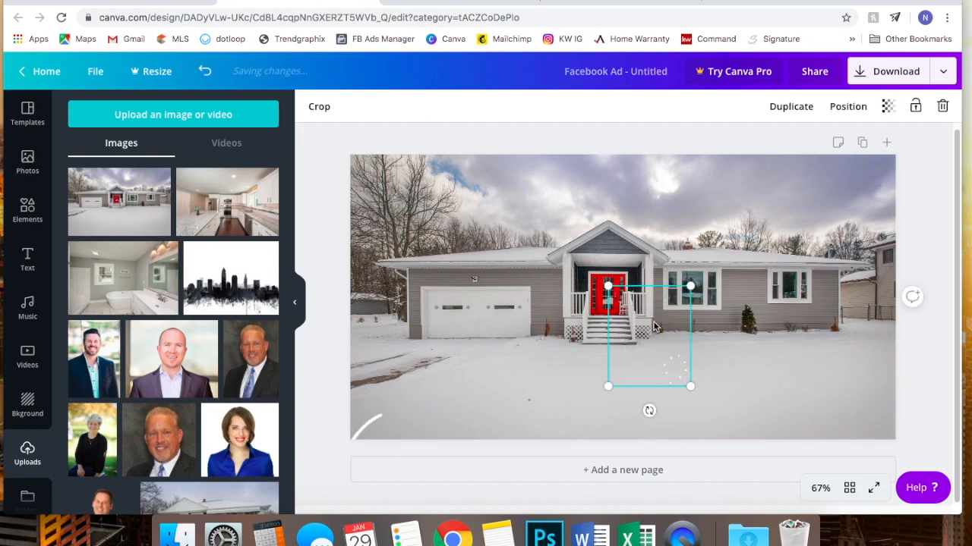
{"action": "left_click_drag", "start_coordinate": [649, 336], "coordinate": [835, 210]}
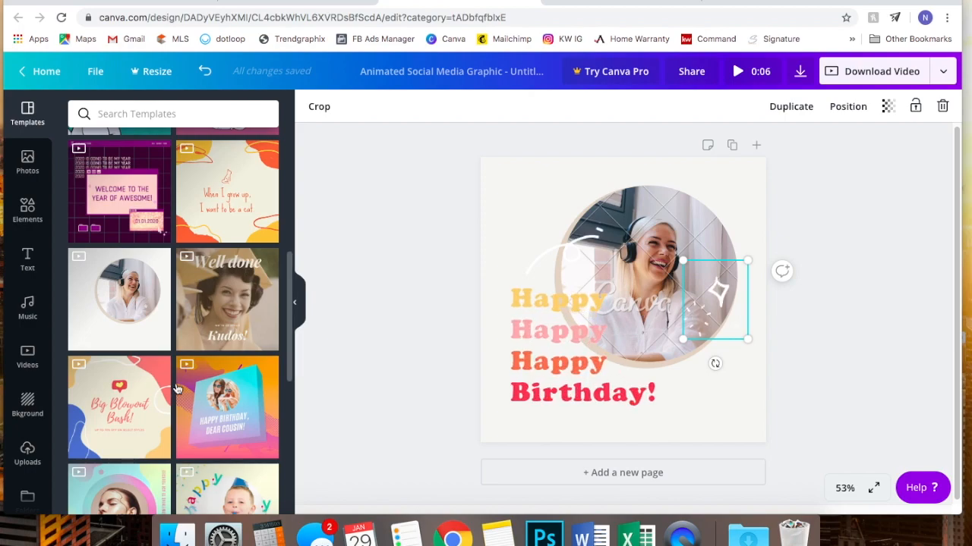
- Try Living a colorful life and Congrats! You did it!, settle on Be someone's sparkle, return to the ad
{"action": "scroll", "coordinate": [170, 389], "scroll_direction": "down", "scroll_amount": 10}
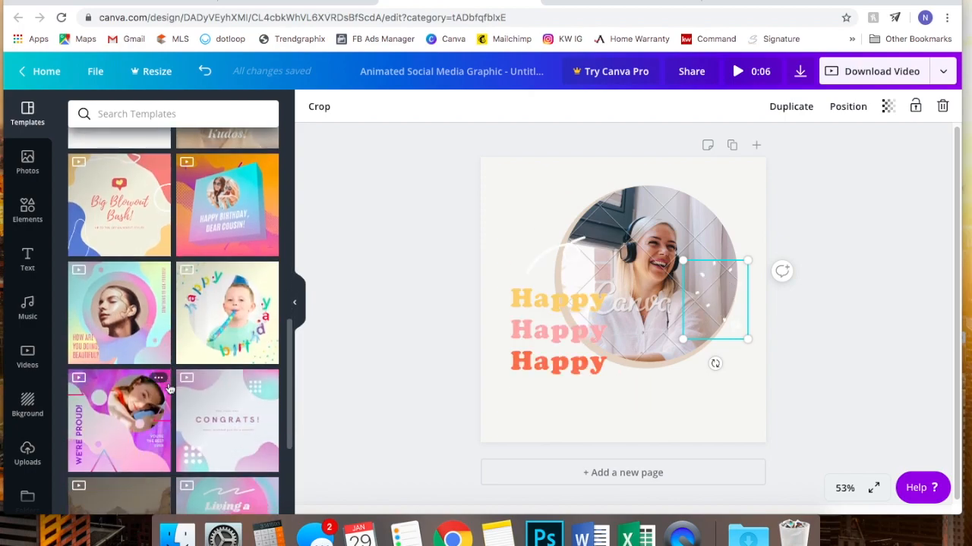
{"action": "left_click", "coordinate": [228, 348]}
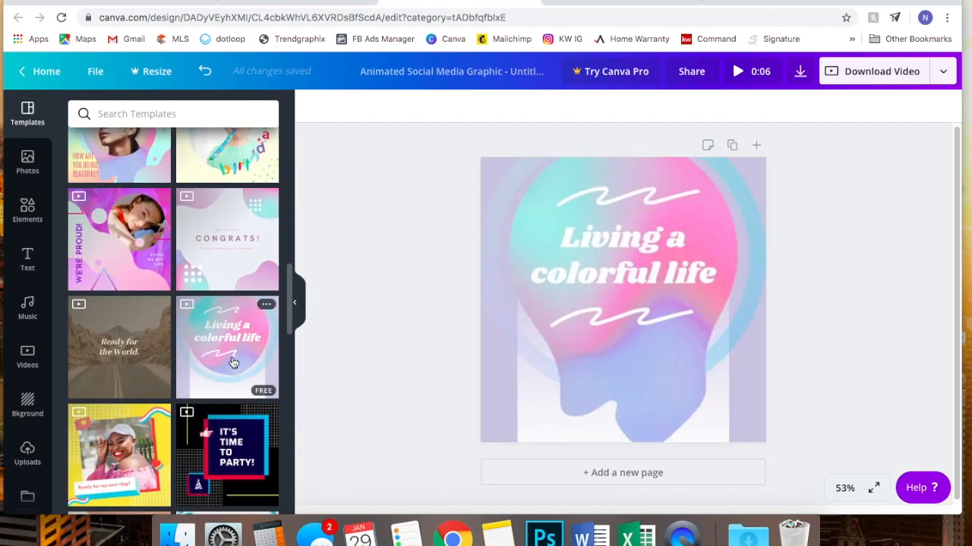
{"action": "left_click", "coordinate": [609, 395]}
{"action": "scroll", "coordinate": [231, 245], "scroll_direction": "down", "scroll_amount": 3}
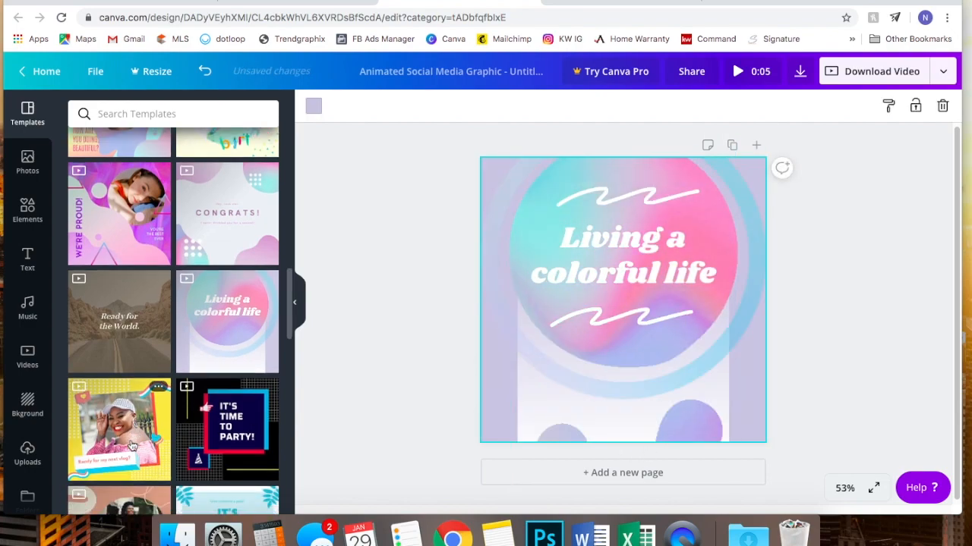
{"action": "scroll", "coordinate": [232, 245], "scroll_direction": "down", "scroll_amount": 2}
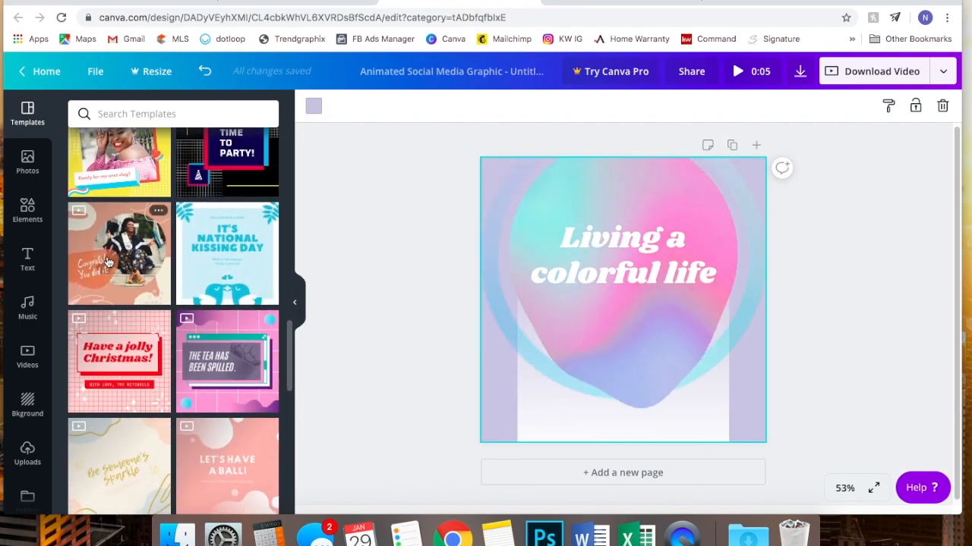
{"action": "left_click", "coordinate": [119, 254]}
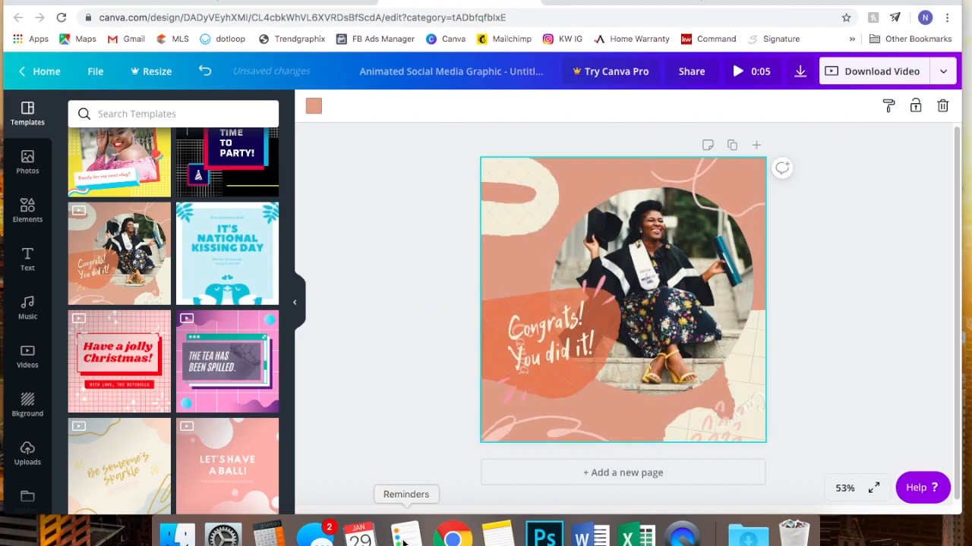
{"action": "scroll", "coordinate": [147, 473], "scroll_direction": "down", "scroll_amount": 1}
{"action": "scroll", "coordinate": [147, 473], "scroll_direction": "down", "scroll_amount": 1}
{"action": "left_click", "coordinate": [145, 467]}
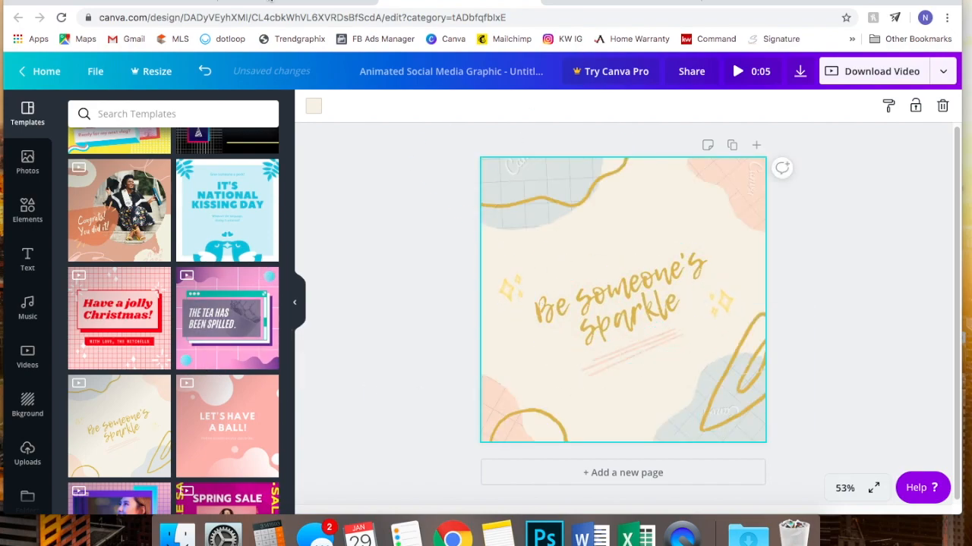
{"action": "left_click", "coordinate": [270, 1]}
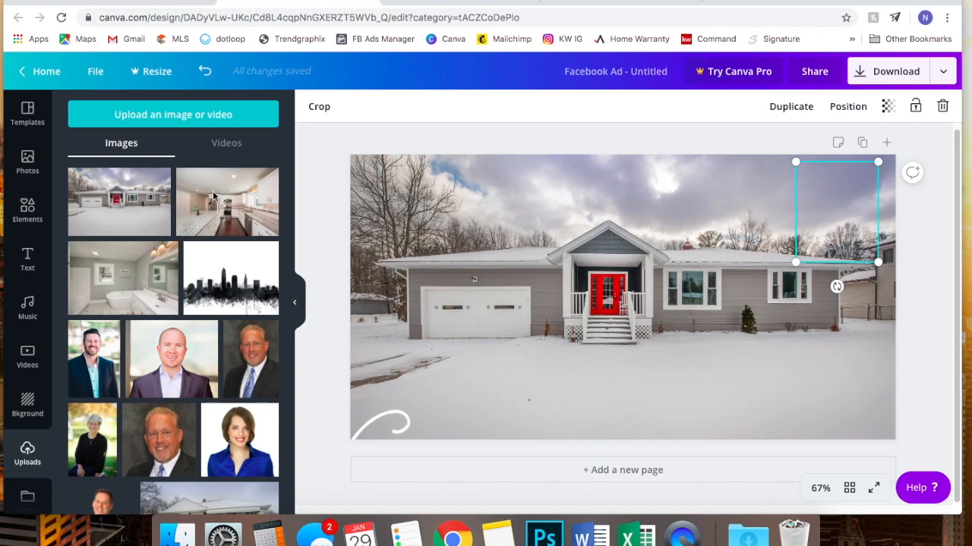
- Add a circle from Elements, colour it black, and place it in the bottom-right corner
{"action": "left_click", "coordinate": [28, 207]}
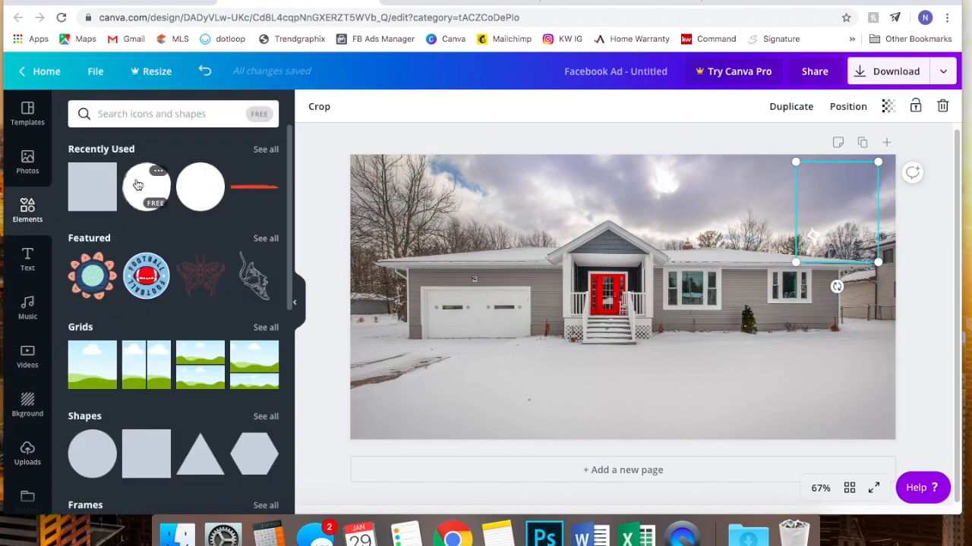
{"action": "left_click", "coordinate": [137, 185]}
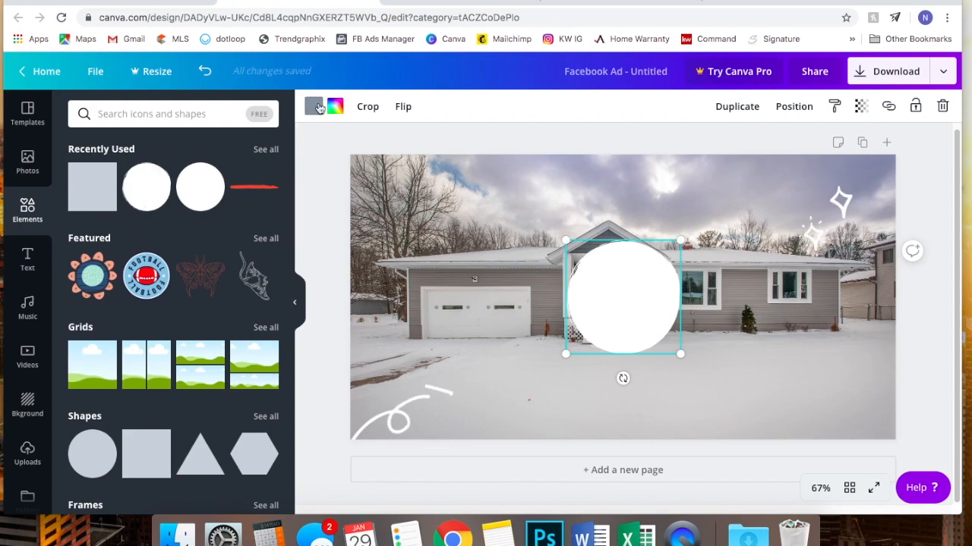
{"action": "left_click", "coordinate": [313, 106]}
{"action": "left_click", "coordinate": [118, 310]}
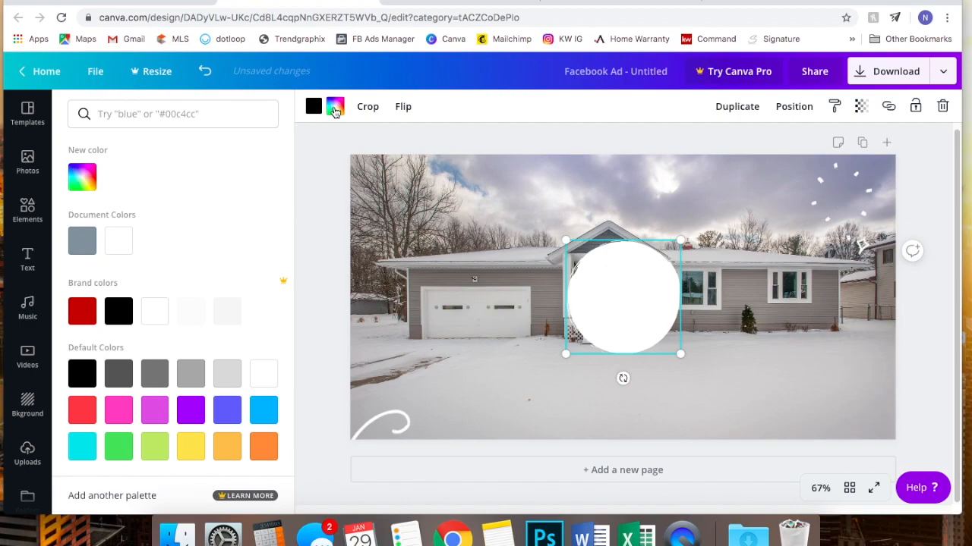
{"action": "left_click", "coordinate": [118, 317]}
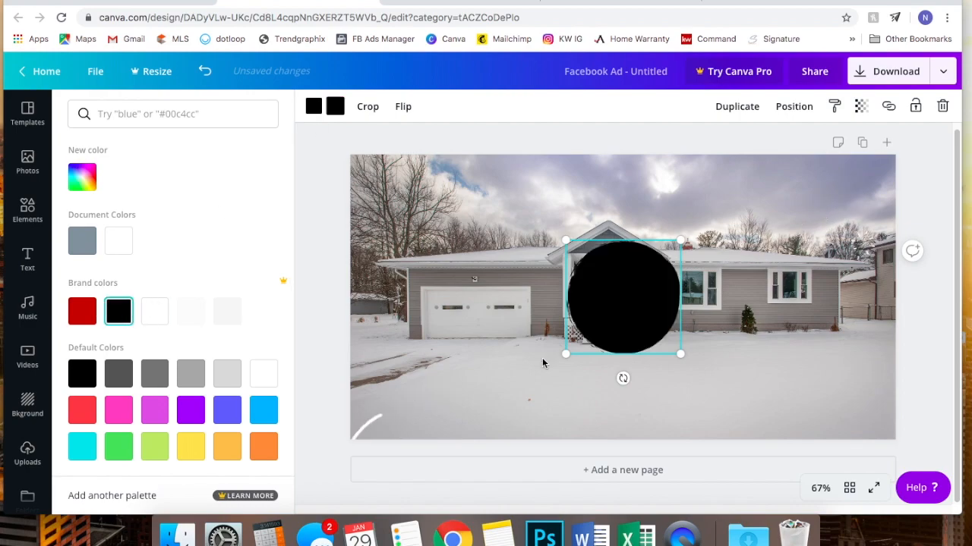
{"action": "left_click_drag", "start_coordinate": [613, 291], "coordinate": [825, 369]}
{"action": "left_click", "coordinate": [911, 282]}
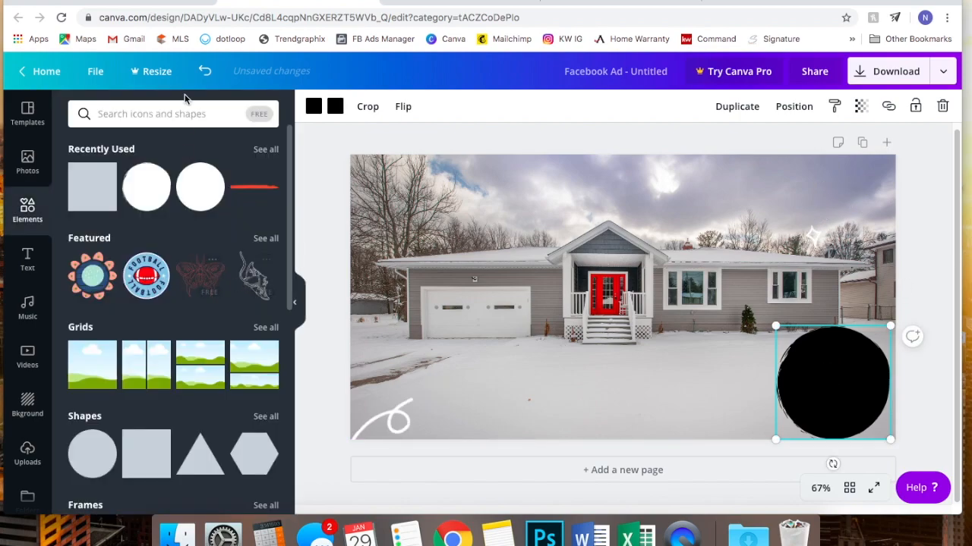
- Add the Cheers font combination and change its text to 'Open House' and 'SUNDAY 2/2 12'
{"action": "left_click", "coordinate": [27, 258]}
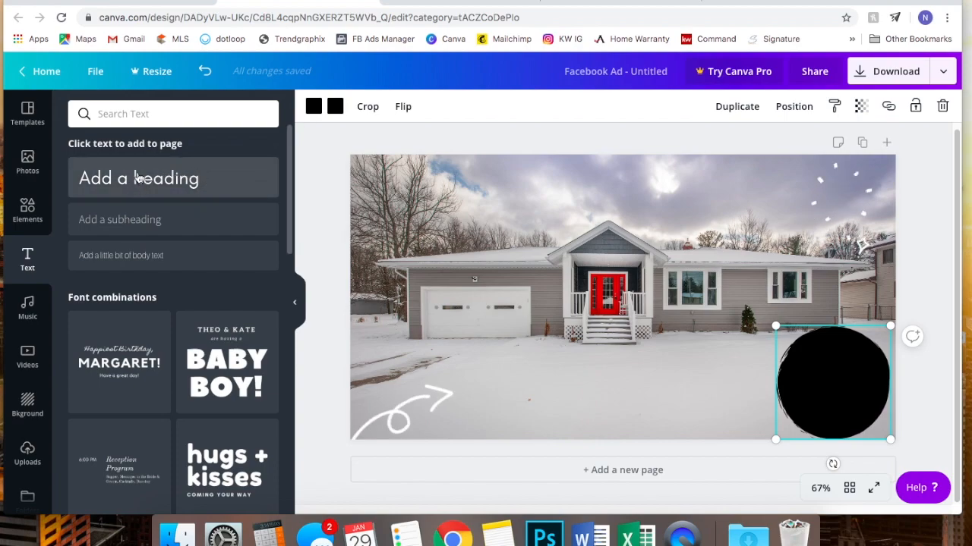
{"action": "scroll", "coordinate": [126, 354], "scroll_direction": "down", "scroll_amount": 3}
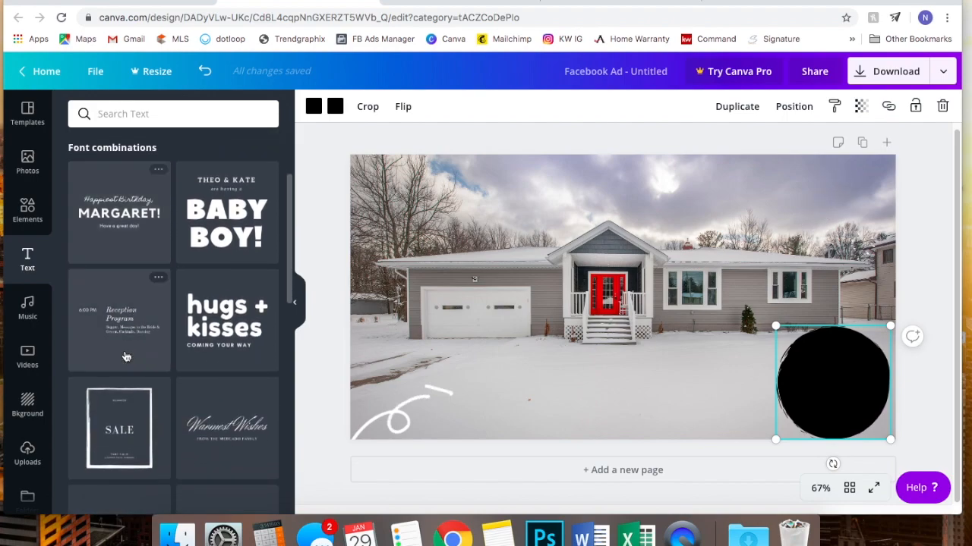
{"action": "scroll", "coordinate": [126, 356], "scroll_direction": "down", "scroll_amount": 10}
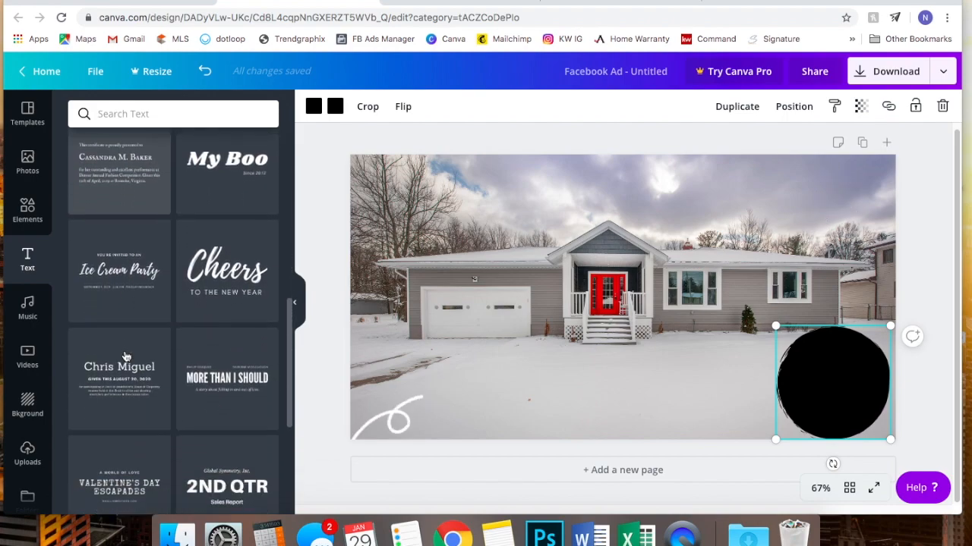
{"action": "left_click", "coordinate": [227, 294]}
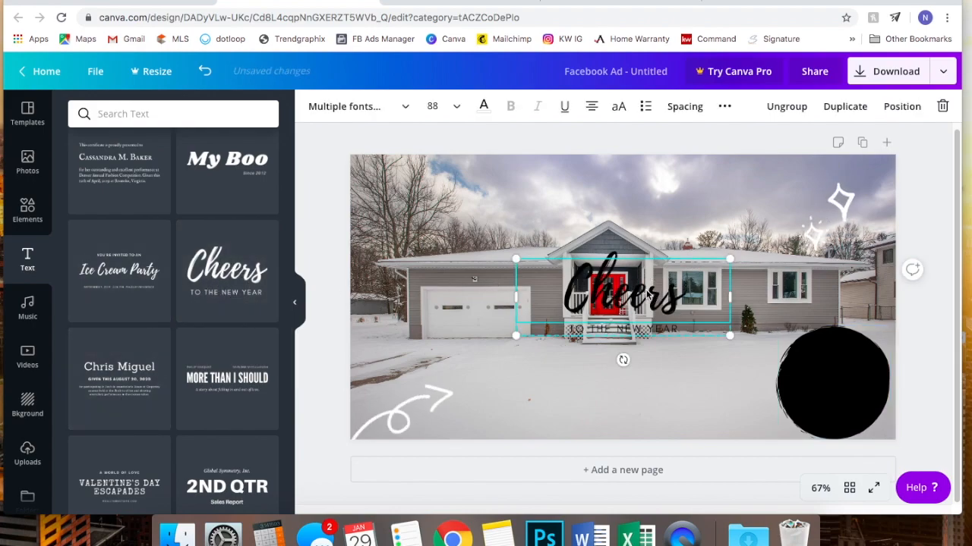
{"action": "double_click", "coordinate": [649, 289]}
{"action": "type", "text": "Open"}
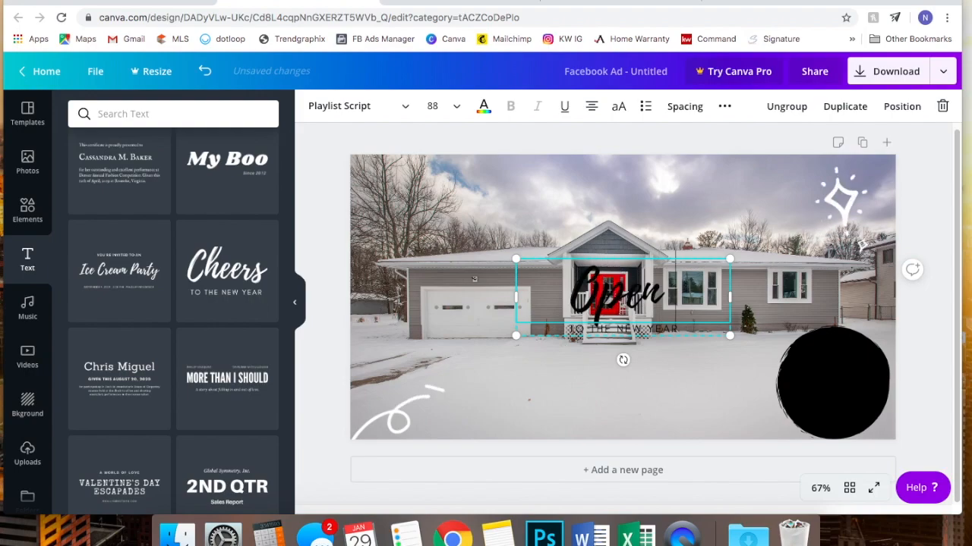
{"action": "type", "text": " House"}
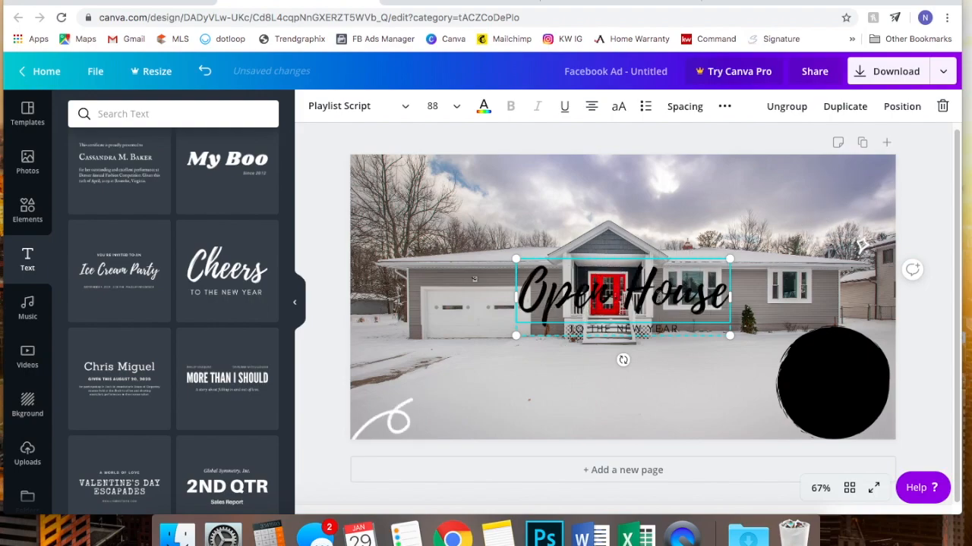
{"action": "left_click", "coordinate": [630, 332]}
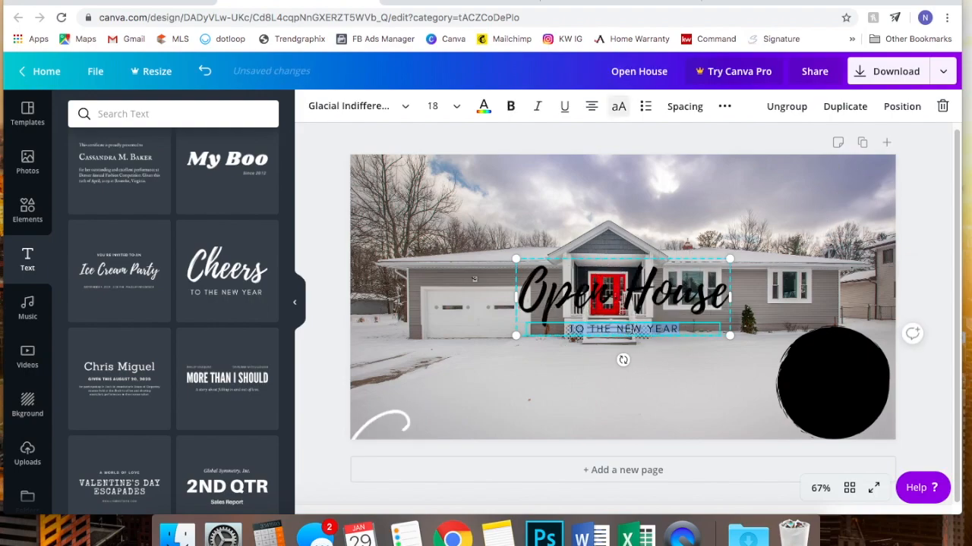
{"action": "type", "text": "SUNDAY"}
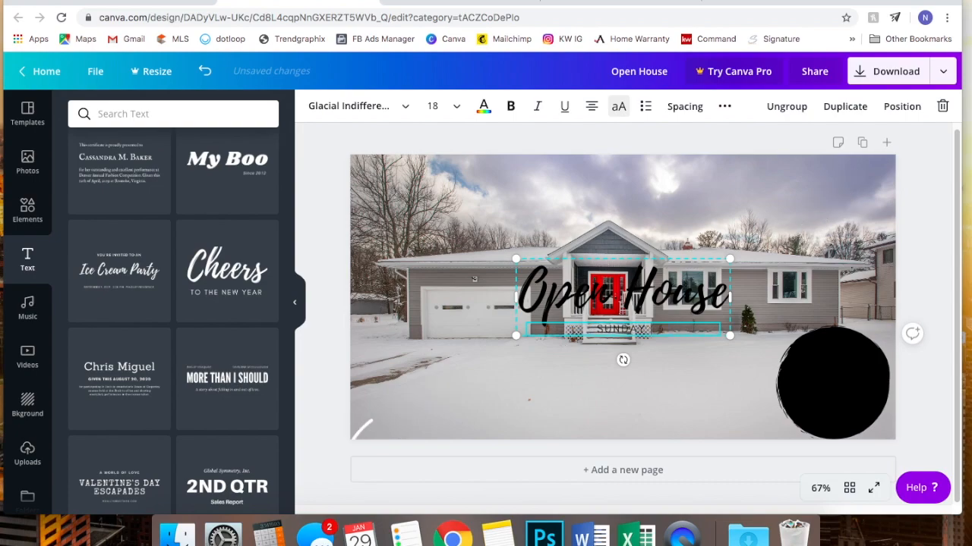
{"action": "type", "text": " 2/2 12-2PM"}
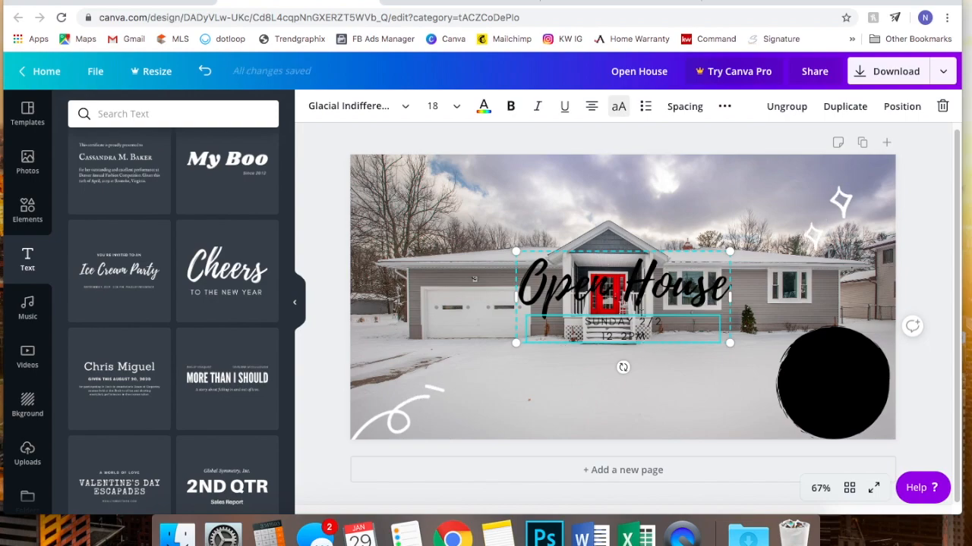
- Make the Open House title and the SUNDAY 2/2 line white
{"action": "left_click", "coordinate": [601, 282]}
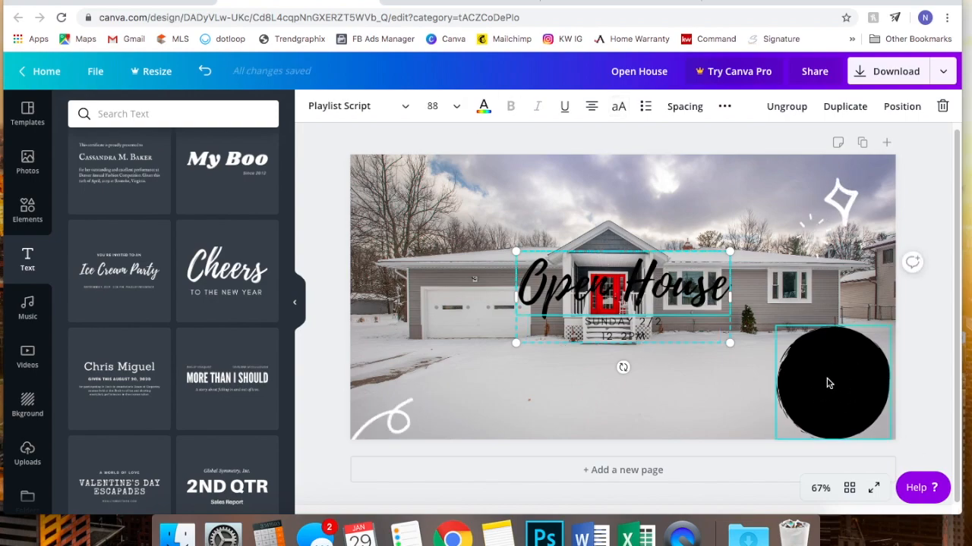
{"action": "left_click", "coordinate": [578, 283]}
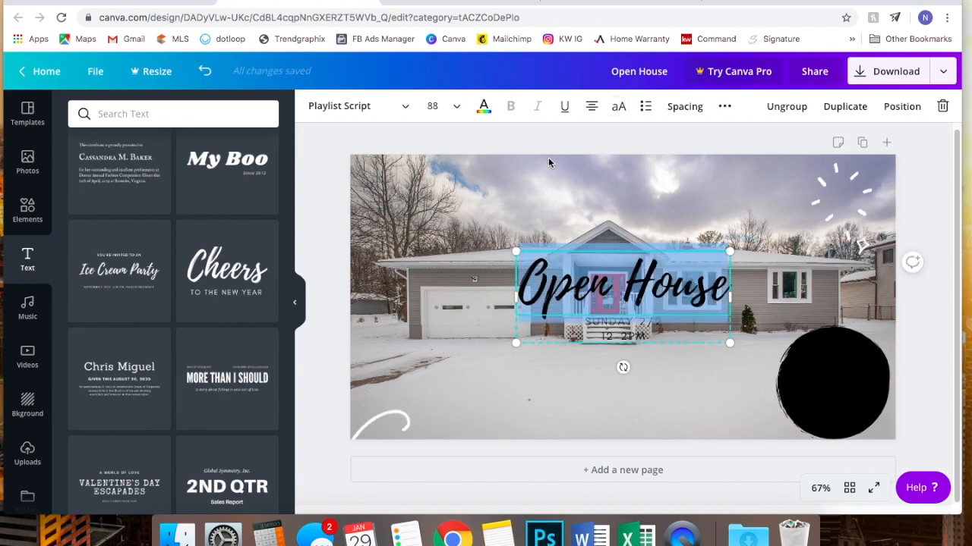
{"action": "left_click", "coordinate": [484, 107]}
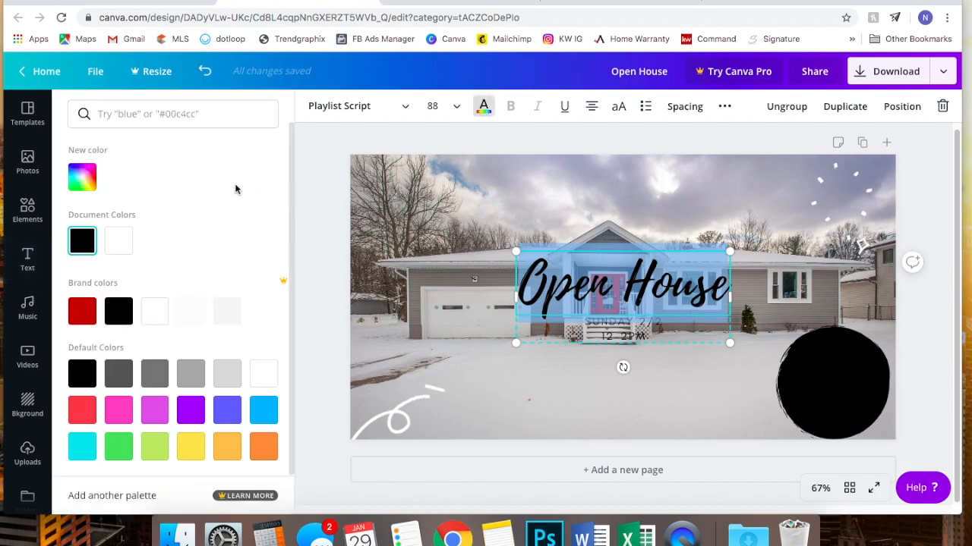
{"action": "left_click", "coordinate": [260, 372]}
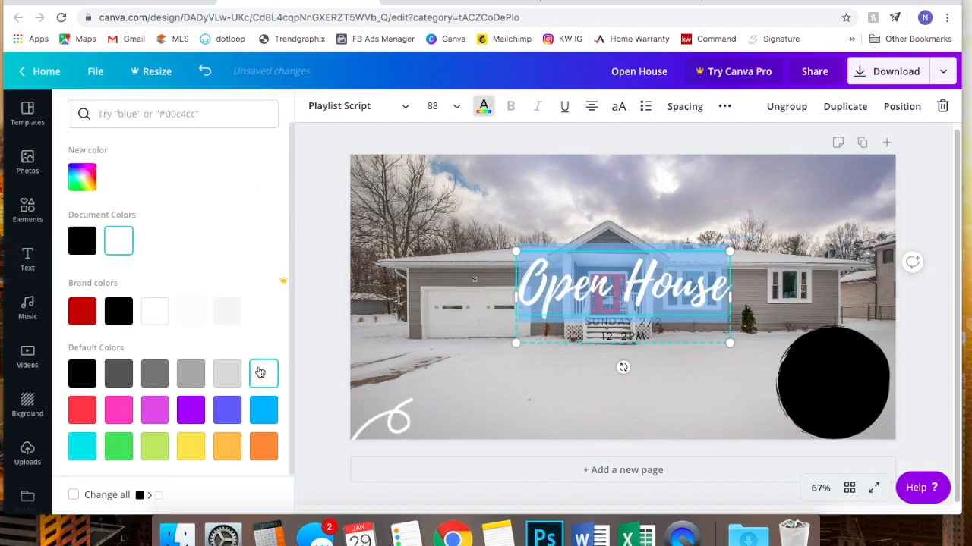
{"action": "double_click", "coordinate": [632, 332]}
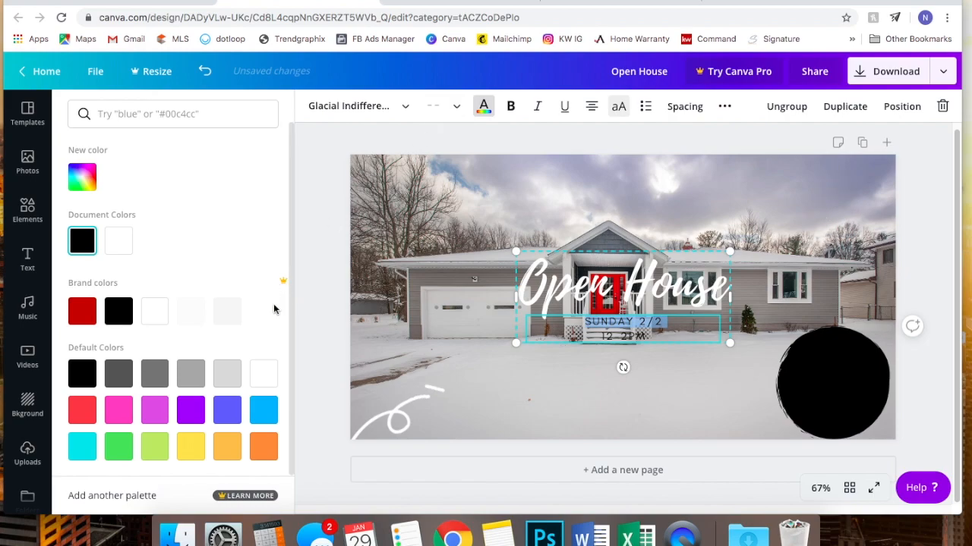
{"action": "left_click", "coordinate": [263, 371]}
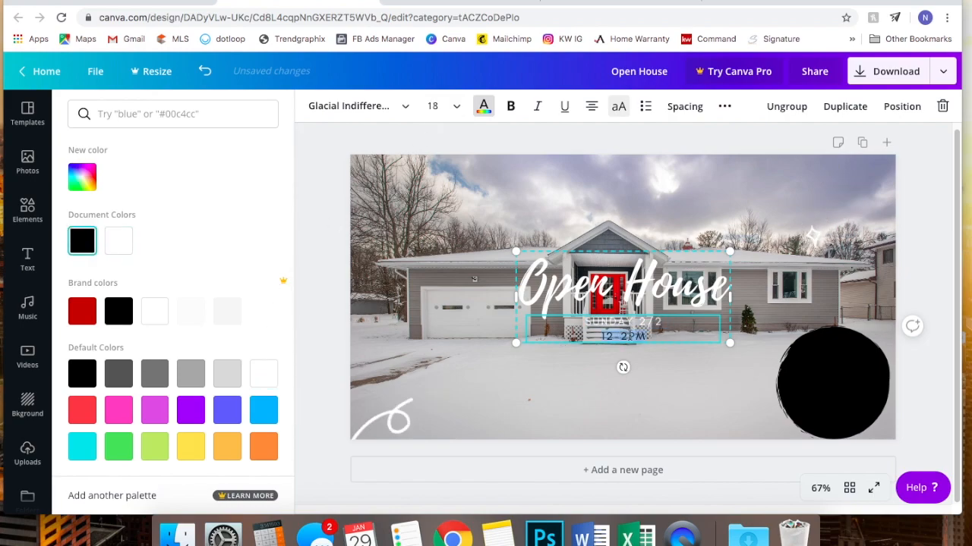
- Move the Open House text onto the black circle and resize text and circle to fit together
{"action": "left_click_drag", "start_coordinate": [636, 282], "coordinate": [827, 363]}
{"action": "left_click_drag", "start_coordinate": [707, 331], "coordinate": [783, 364]}
{"action": "left_click_drag", "start_coordinate": [868, 387], "coordinate": [837, 385]}
{"action": "left_click", "coordinate": [828, 348]}
{"action": "left_click_drag", "start_coordinate": [775, 328], "coordinate": [757, 320]}
{"action": "left_click_drag", "start_coordinate": [824, 349], "coordinate": [825, 353]}
{"action": "left_click_drag", "start_coordinate": [763, 319], "coordinate": [772, 323]}
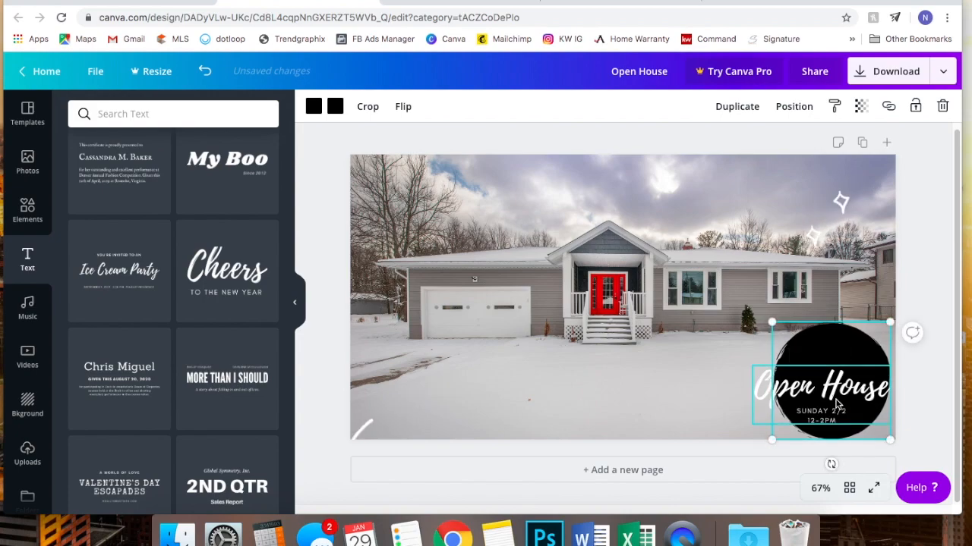
{"action": "left_click_drag", "start_coordinate": [831, 398], "coordinate": [853, 392]}
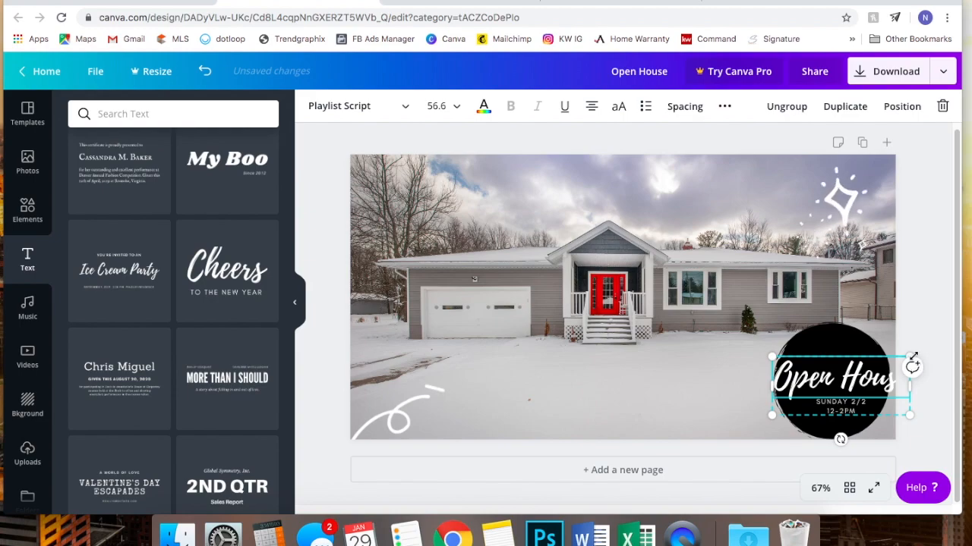
{"action": "left_click_drag", "start_coordinate": [908, 362], "coordinate": [889, 366]}
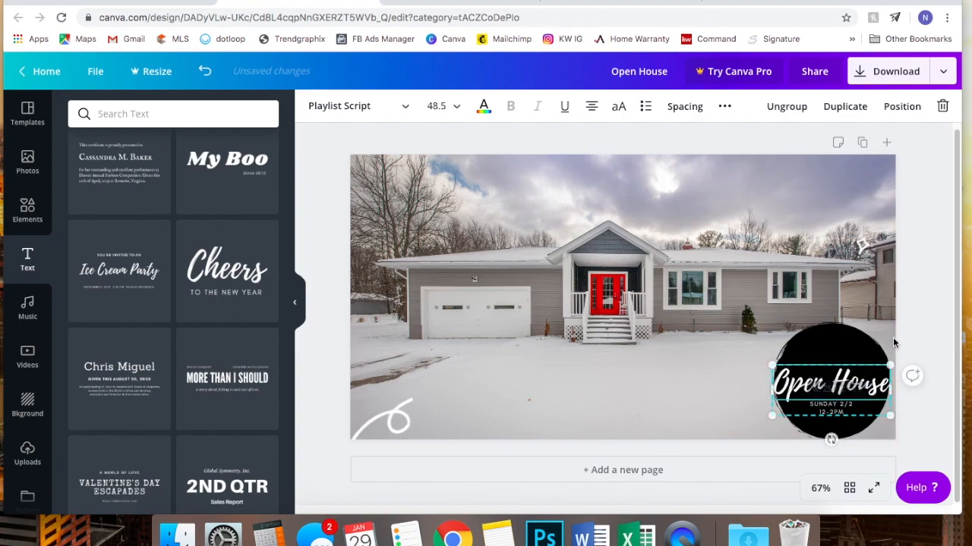
- Set the SUNDAY 2/2 and 12-2PM lines to size 16 and Open House to 49, then nudge it up
{"action": "double_click", "coordinate": [831, 404]}
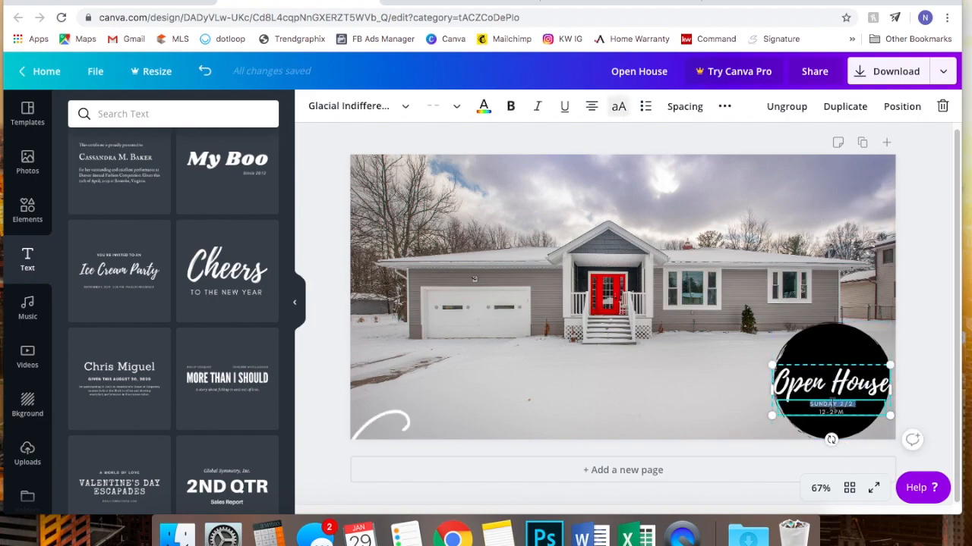
{"action": "left_click", "coordinate": [464, 110]}
{"action": "left_click", "coordinate": [473, 273]}
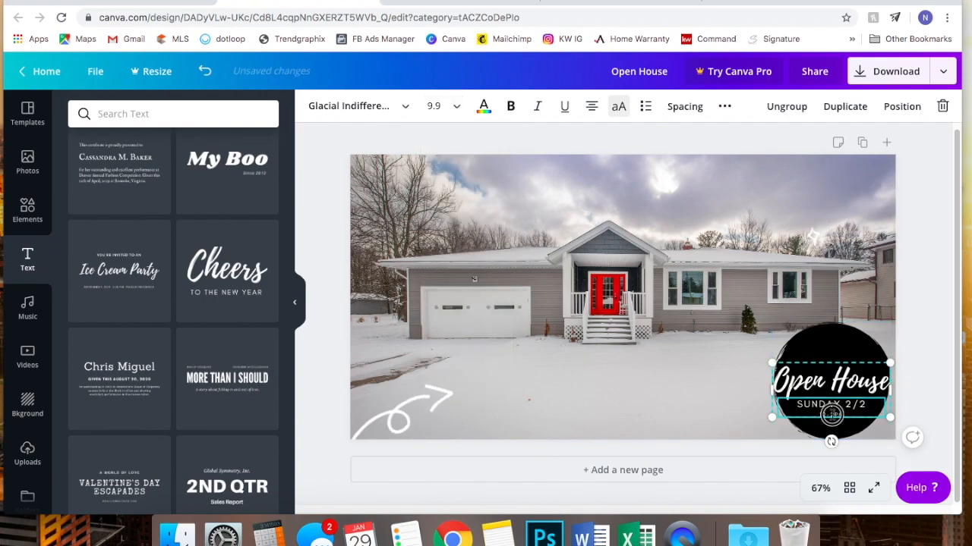
{"action": "left_click", "coordinate": [456, 107]}
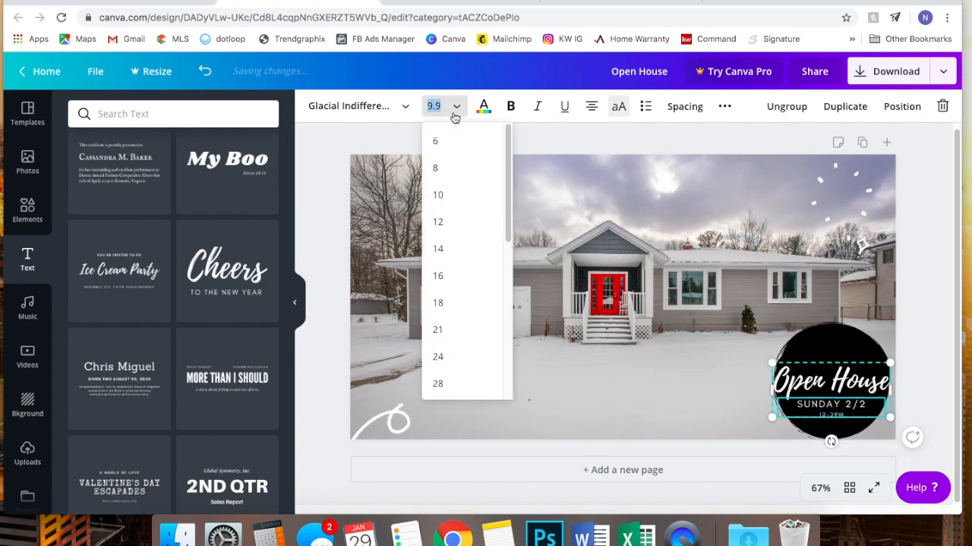
{"action": "left_click", "coordinate": [458, 275]}
{"action": "double_click", "coordinate": [856, 370]}
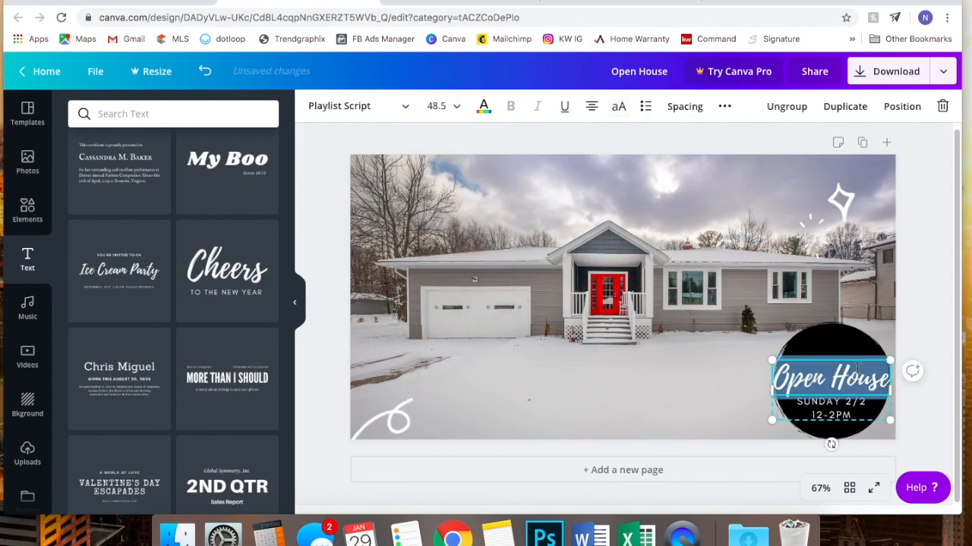
{"action": "left_click", "coordinate": [448, 109]}
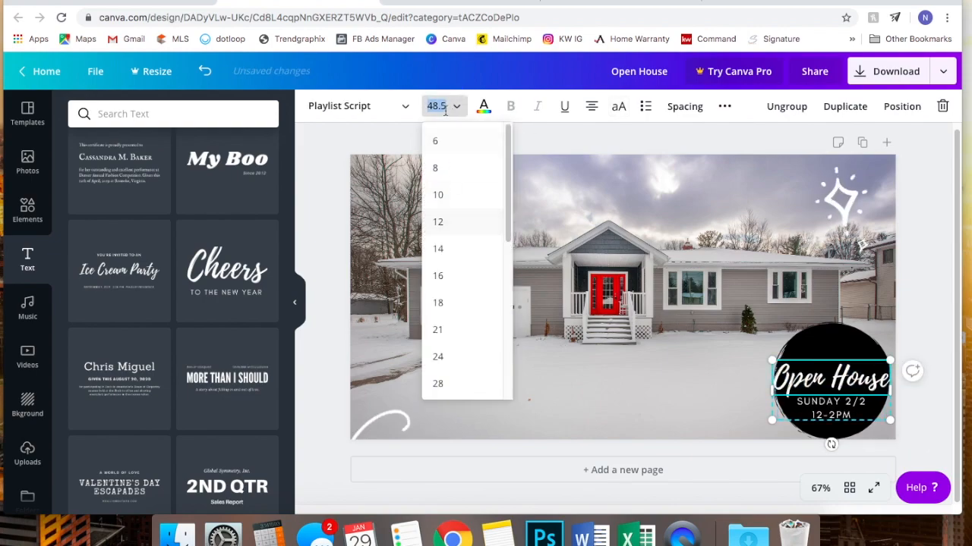
{"action": "type", "text": "49"}
{"action": "key", "text": "Return"}
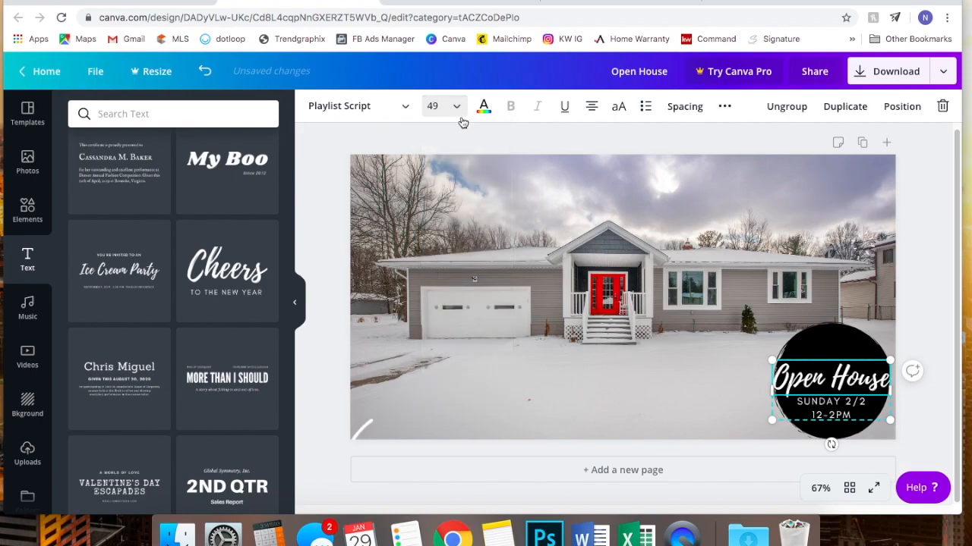
{"action": "left_click", "coordinate": [920, 248]}
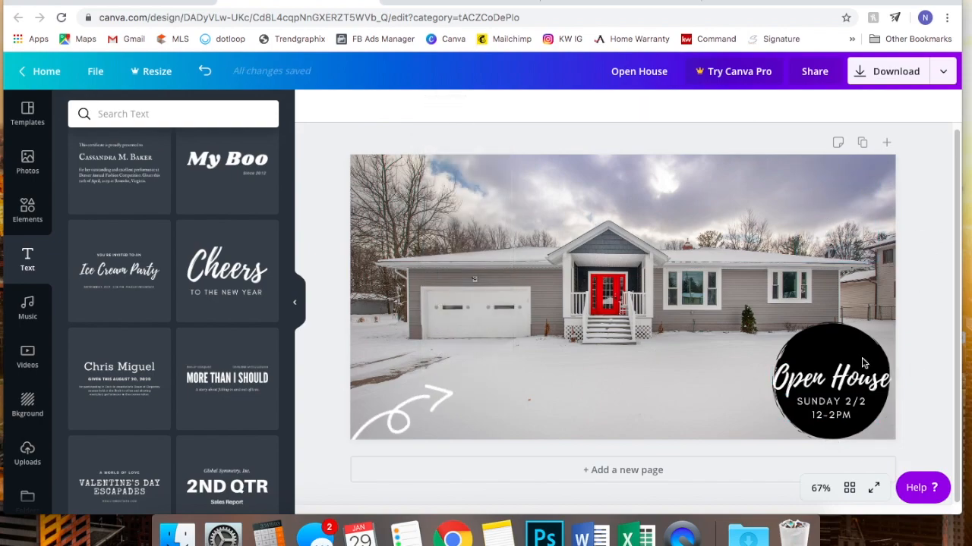
{"action": "left_click", "coordinate": [835, 387]}
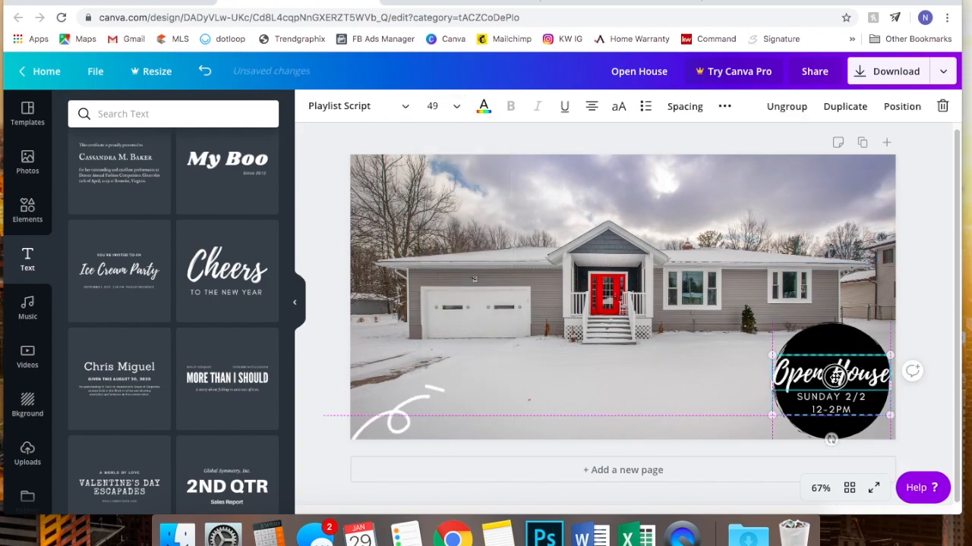
{"action": "left_click_drag", "start_coordinate": [835, 387], "coordinate": [834, 377]}
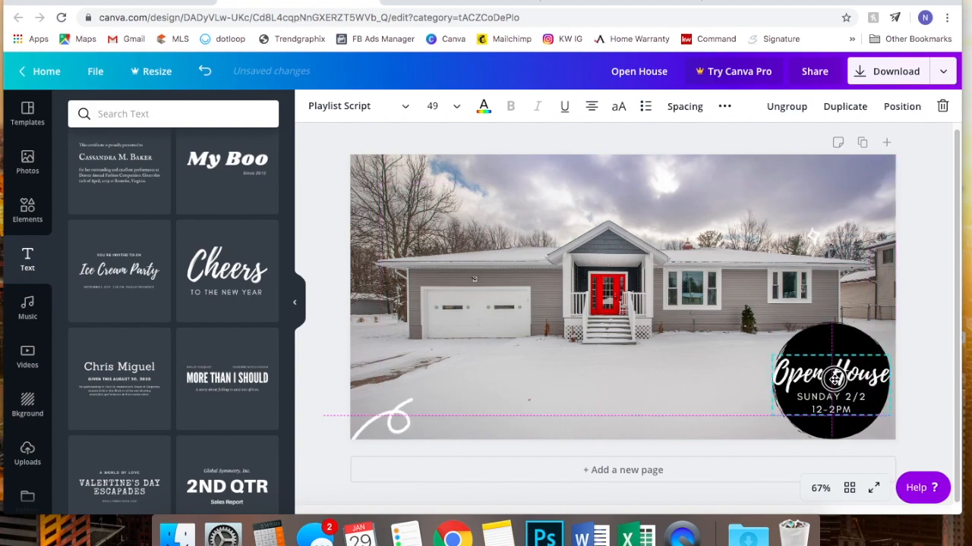
- Duplicate the Open House page and delete the house photo from the copy, leaving the badge on white
{"action": "left_click", "coordinate": [931, 309]}
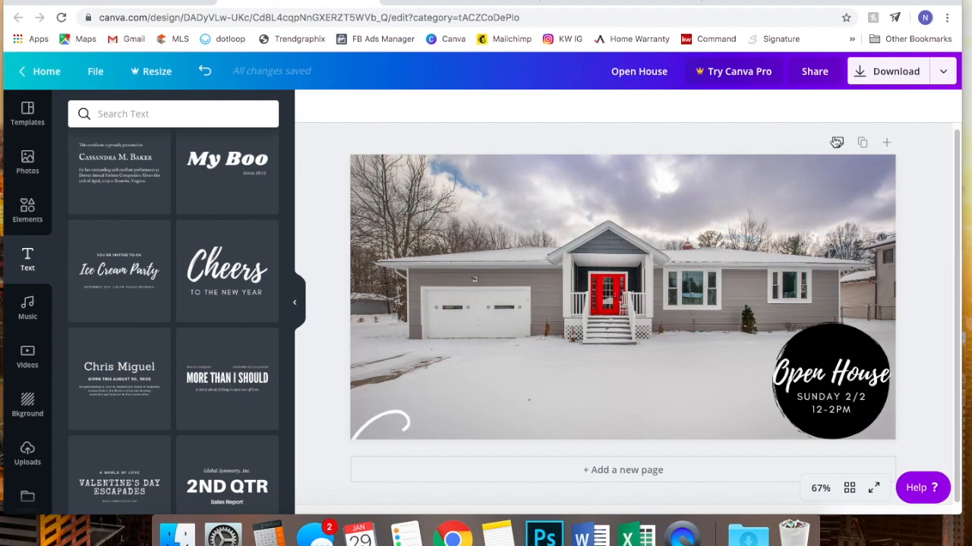
{"action": "left_click", "coordinate": [859, 143]}
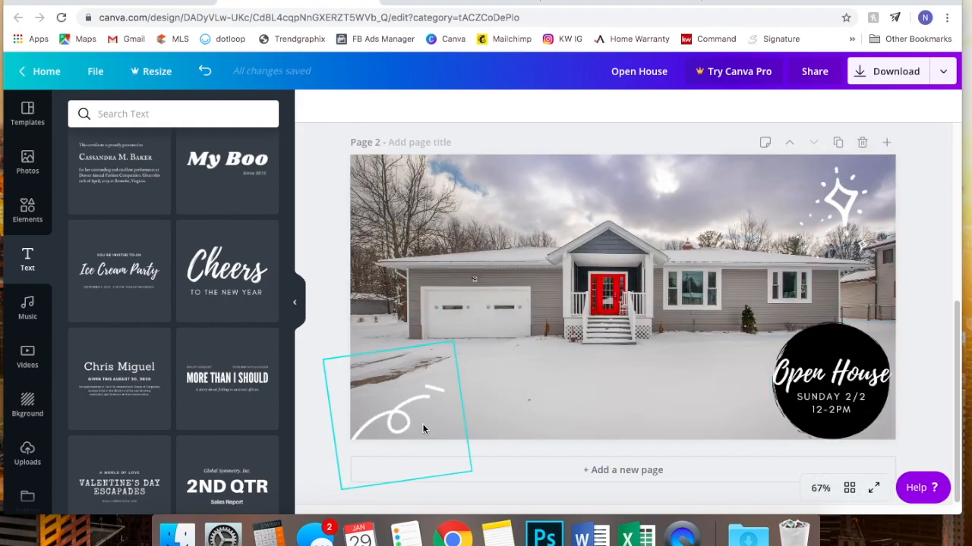
{"action": "left_click", "coordinate": [522, 238]}
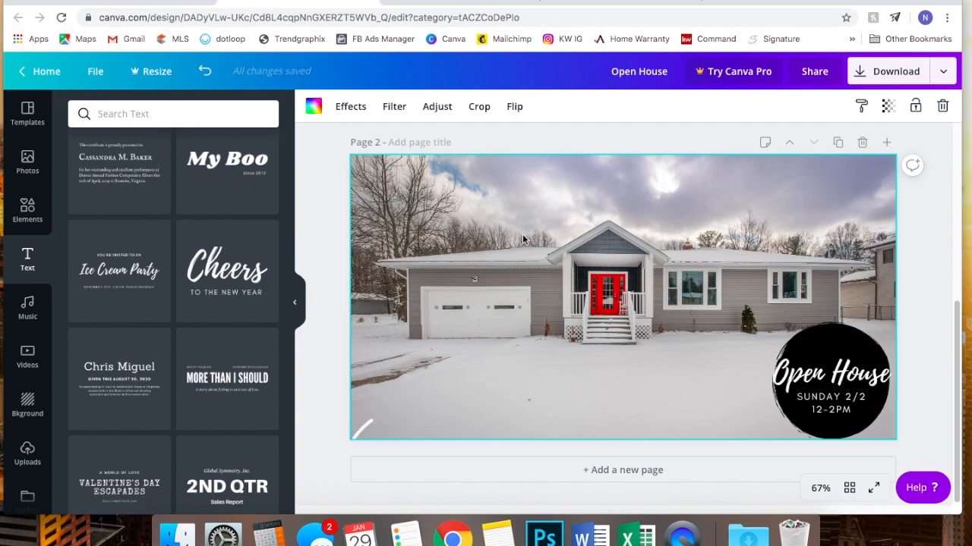
{"action": "key", "text": "BackSpace"}
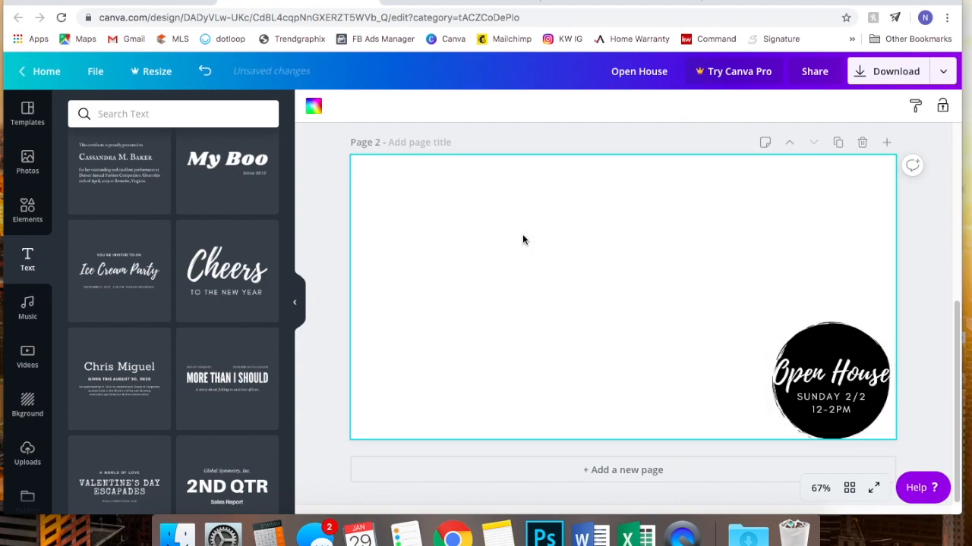
- Set the uploaded kitchen photo as Page 2's background, shift it up, then duplicate the page and drag in the bathroom photo
{"action": "scroll", "coordinate": [173, 228], "scroll_direction": "up", "scroll_amount": 2}
{"action": "scroll", "coordinate": [173, 228], "scroll_direction": "up", "scroll_amount": 3}
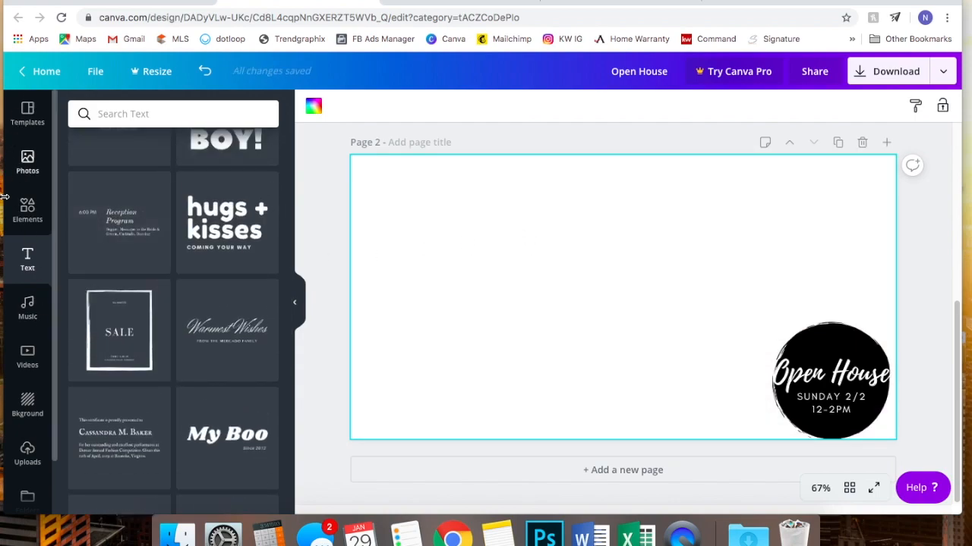
{"action": "left_click", "coordinate": [27, 453]}
{"action": "left_click_drag", "start_coordinate": [226, 210], "coordinate": [389, 178]}
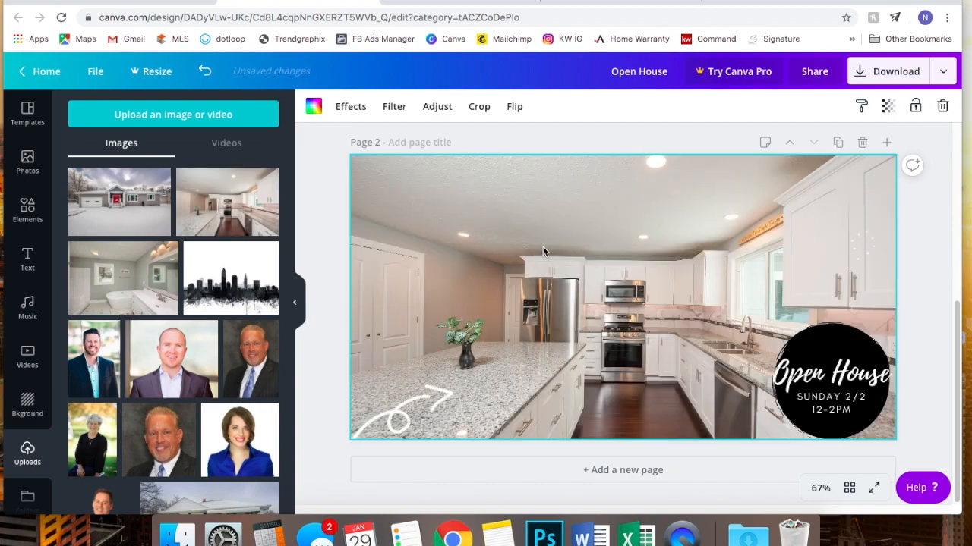
{"action": "double_click", "coordinate": [557, 245]}
{"action": "left_click_drag", "start_coordinate": [583, 250], "coordinate": [583, 219]}
{"action": "left_click", "coordinate": [915, 279]}
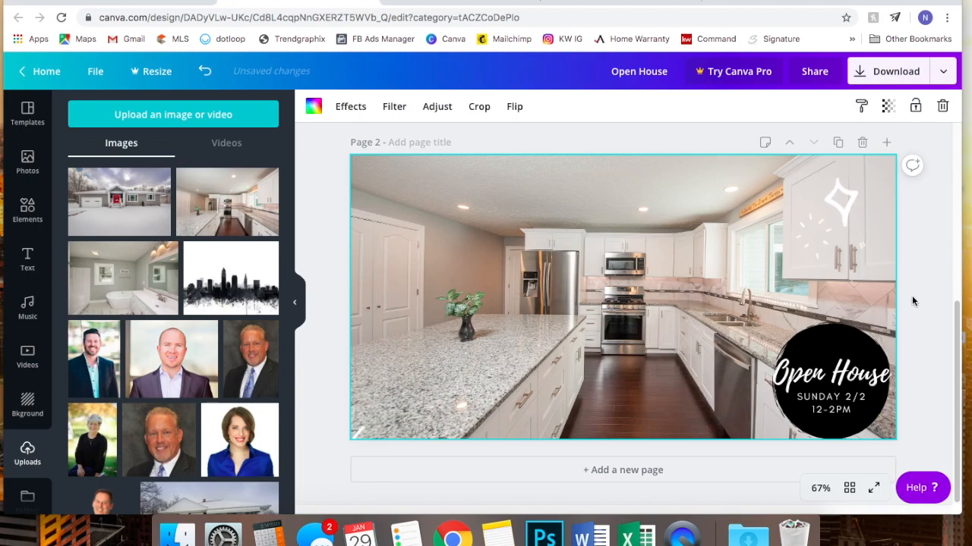
{"action": "left_click", "coordinate": [840, 142]}
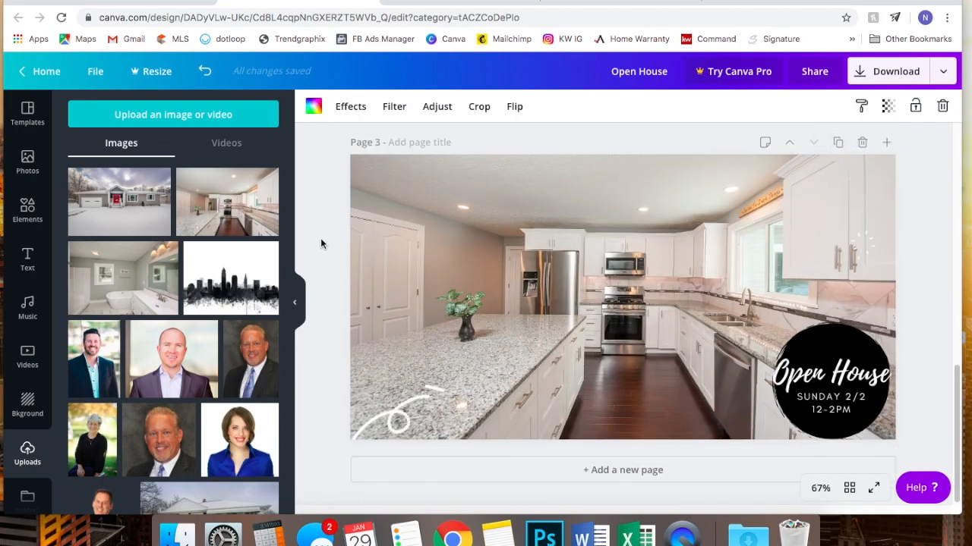
{"action": "left_click_drag", "start_coordinate": [121, 281], "coordinate": [503, 257]}
- Move the bathroom photo to the top-left corner and enlarge it to cover Page 3 behind the badge and overlays
{"action": "left_click_drag", "start_coordinate": [455, 208], "coordinate": [386, 176]}
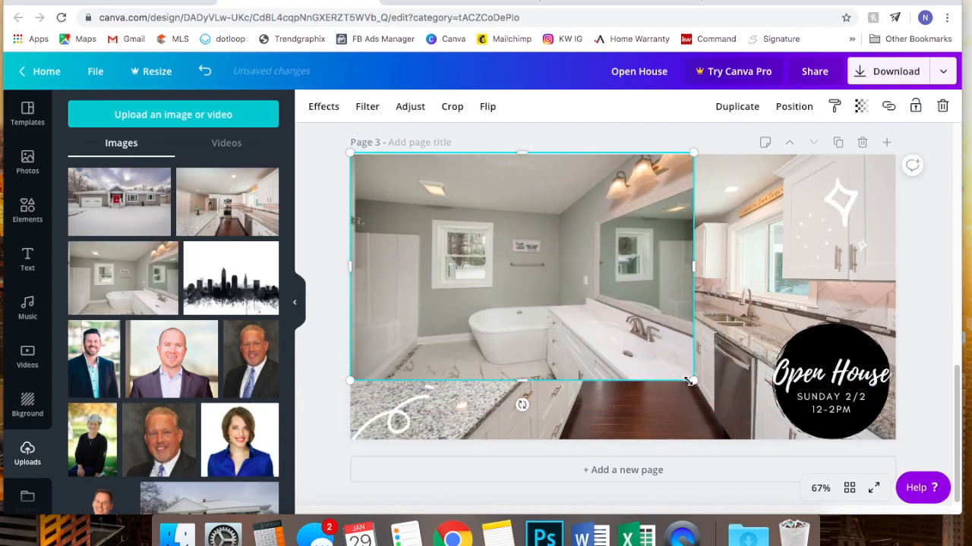
{"action": "left_click_drag", "start_coordinate": [753, 410], "coordinate": [943, 449]}
{"action": "left_click_drag", "start_coordinate": [642, 268], "coordinate": [646, 219]}
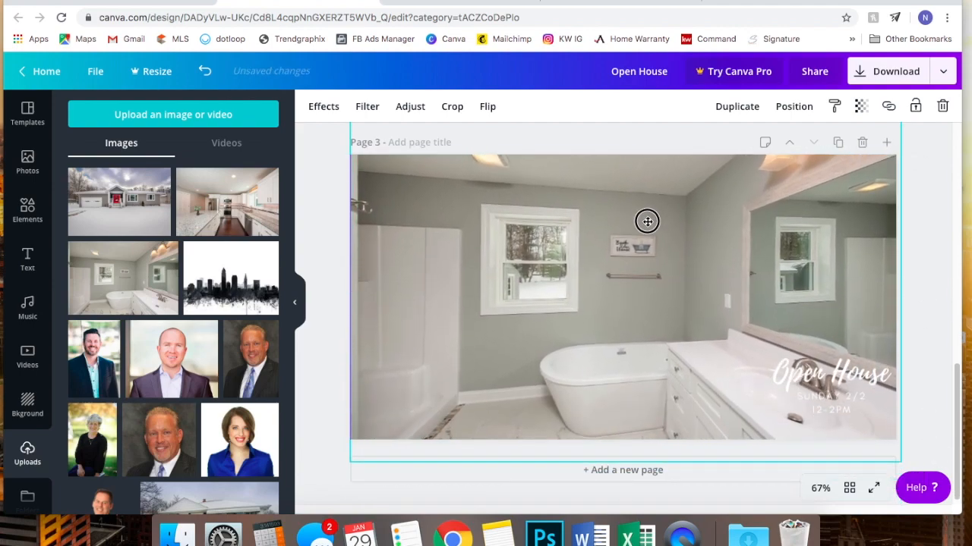
{"action": "mouse_move", "coordinate": [900, 462]}
{"action": "left_mouse_down"}
{"action": "mouse_move", "coordinate": [888, 453]}
{"action": "mouse_move", "coordinate": [901, 457]}
{"action": "left_mouse_up"}
{"action": "scroll", "coordinate": [843, 362], "scroll_direction": "up", "scroll_amount": 1}
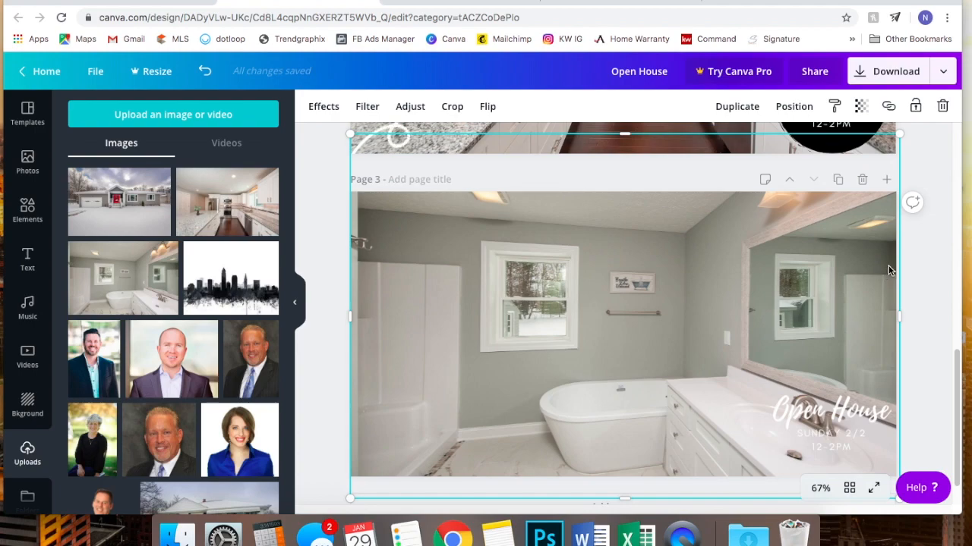
{"action": "left_click", "coordinate": [916, 264]}
{"action": "scroll", "coordinate": [923, 292], "scroll_direction": "down", "scroll_amount": 1}
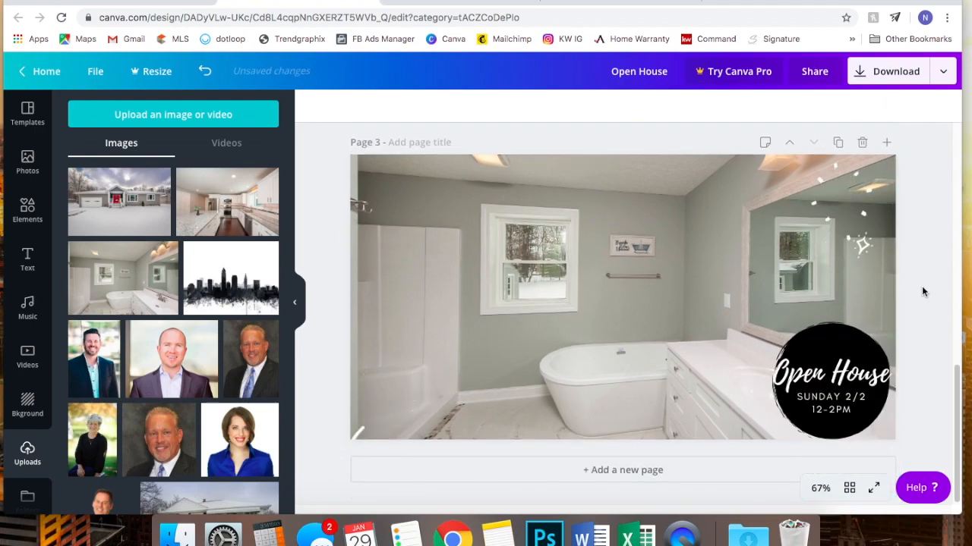
{"action": "left_click", "coordinate": [586, 247]}
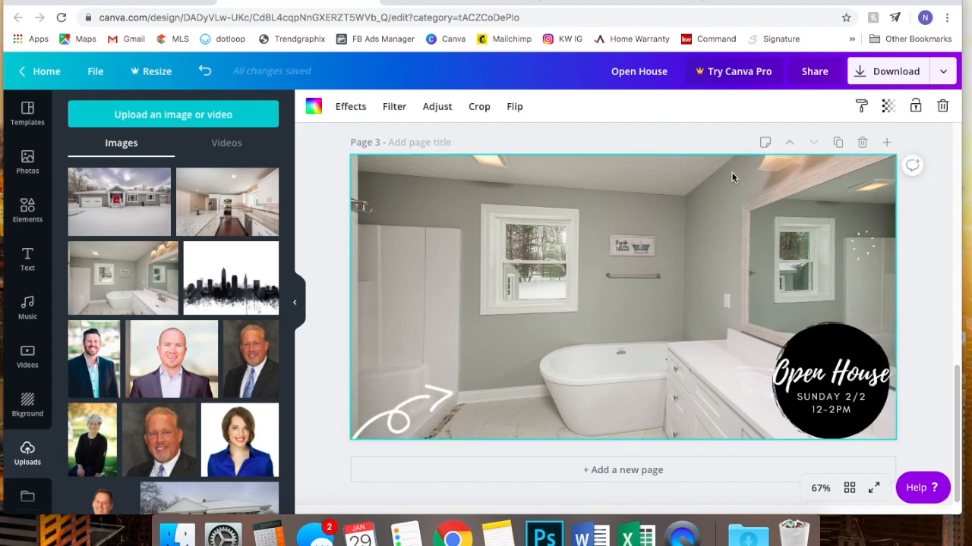
{"action": "left_click", "coordinate": [812, 372]}
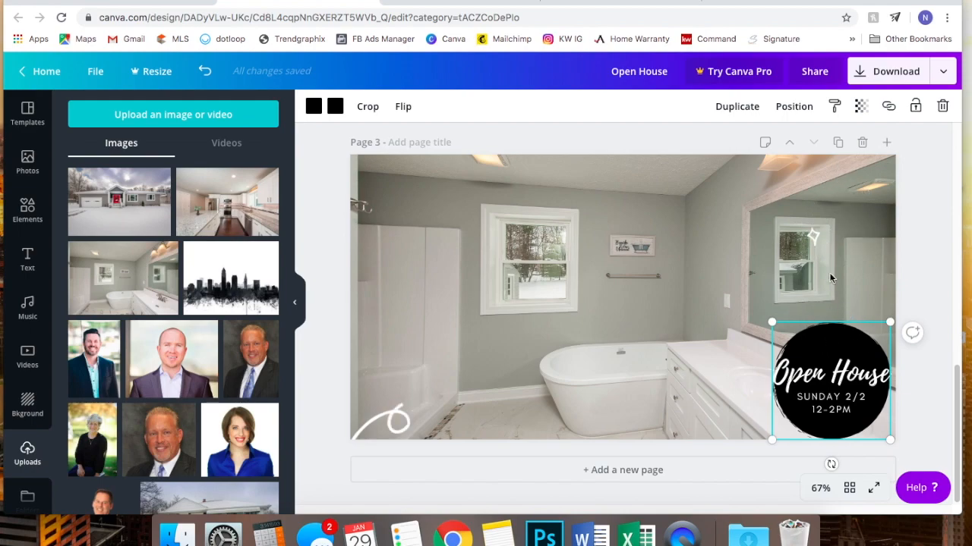
{"action": "left_click", "coordinate": [791, 106]}
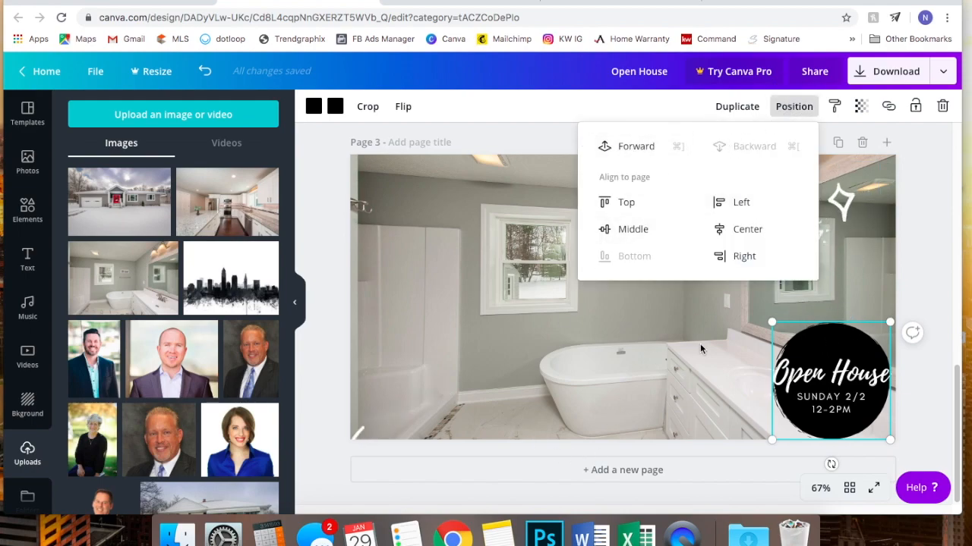
{"action": "left_click", "coordinate": [653, 151]}
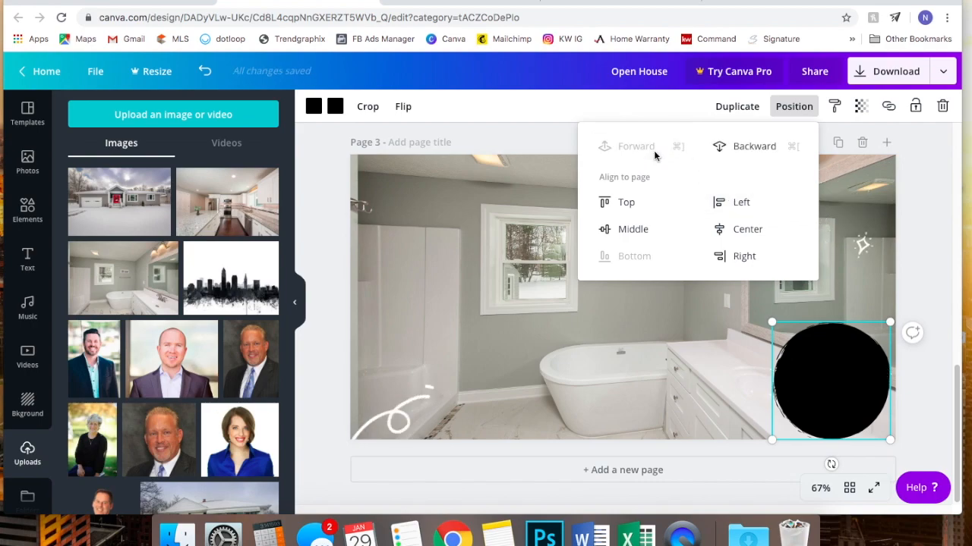
{"action": "left_click", "coordinate": [746, 148]}
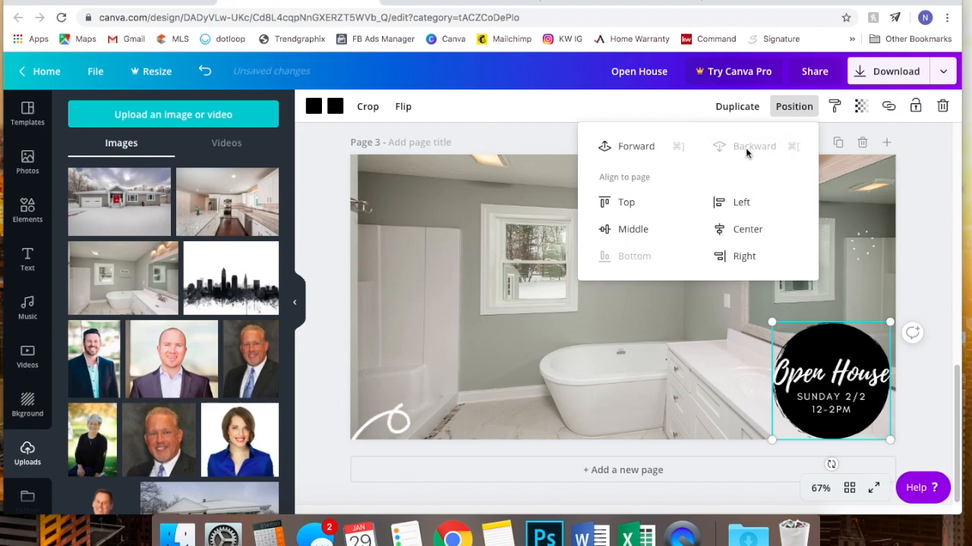
{"action": "left_click", "coordinate": [927, 195]}
{"action": "left_click", "coordinate": [928, 230]}
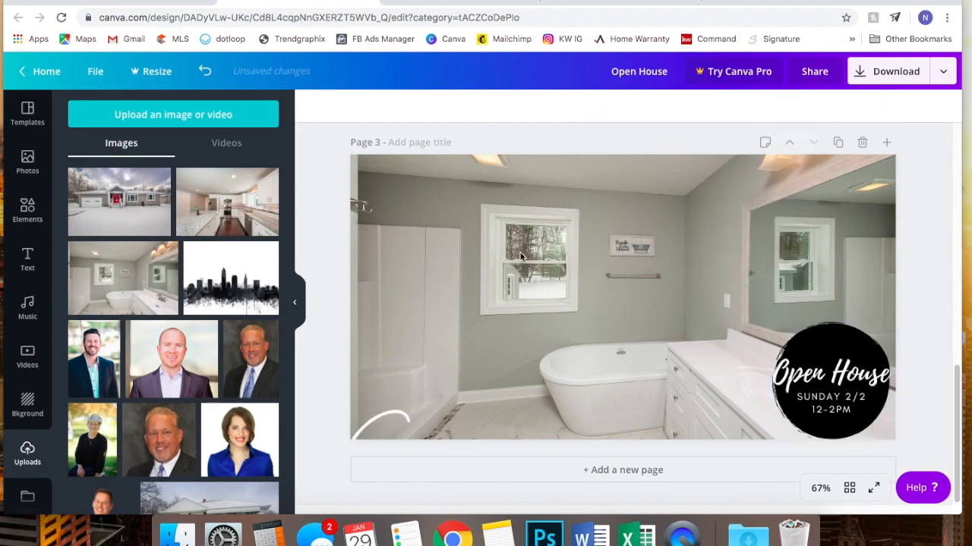
- Add a new page after the bathroom page, then remove it again
{"action": "left_click", "coordinate": [28, 160]}
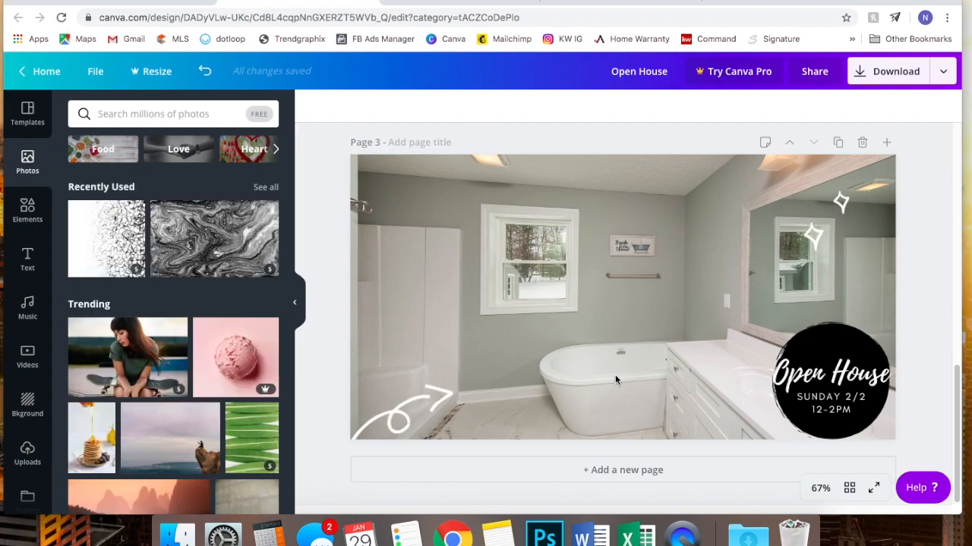
{"action": "scroll", "coordinate": [740, 294], "scroll_direction": "up", "scroll_amount": 8}
{"action": "scroll", "coordinate": [740, 295], "scroll_direction": "down", "scroll_amount": 4}
{"action": "scroll", "coordinate": [738, 289], "scroll_direction": "down", "scroll_amount": 4}
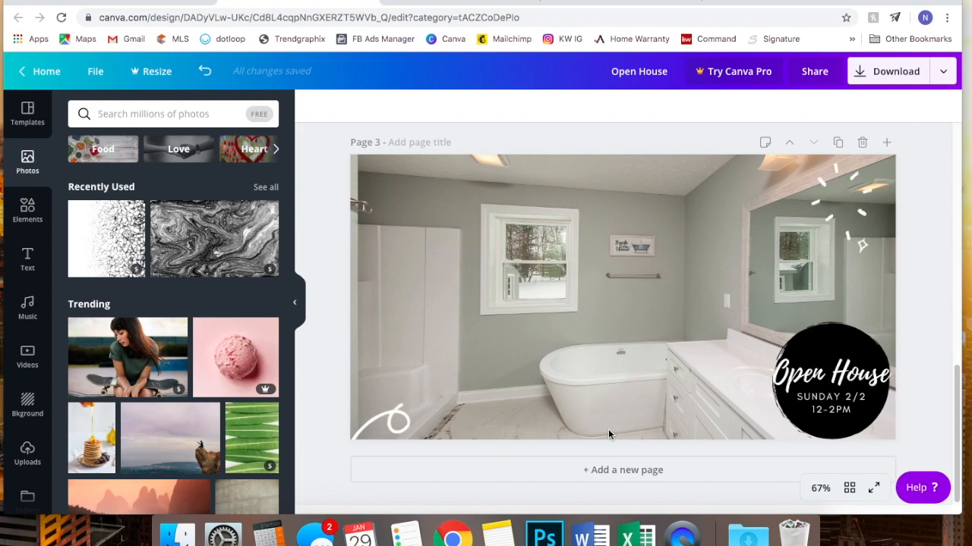
{"action": "left_click", "coordinate": [568, 469]}
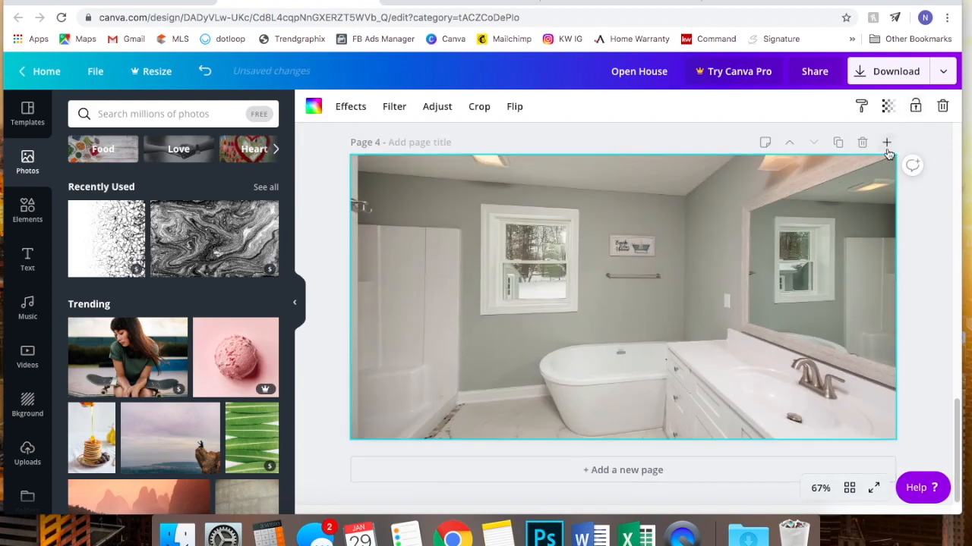
{"action": "left_click", "coordinate": [863, 143]}
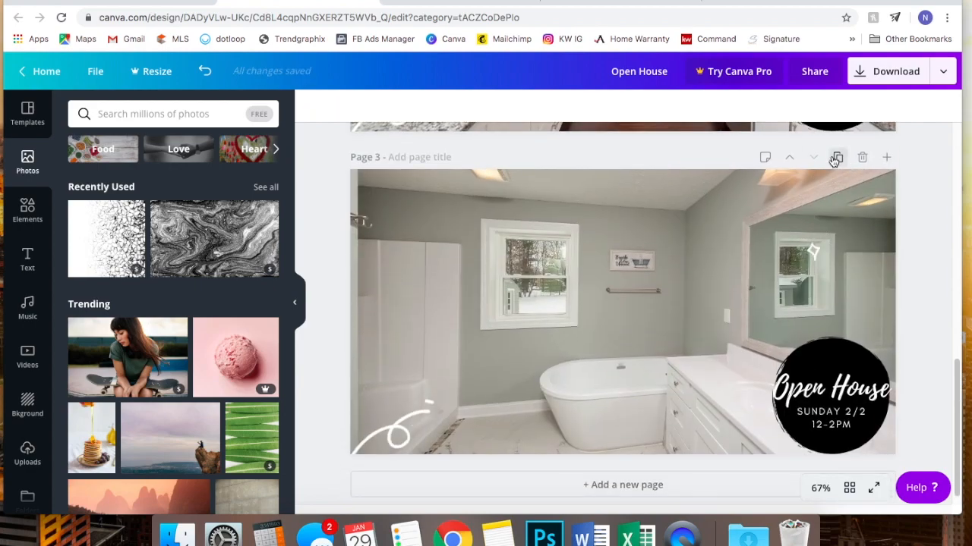
- Duplicate the bathroom page and delete its sparkles, swoosh, Open House graphic and photo, leaving page 4 blank
{"action": "left_click", "coordinate": [838, 163]}
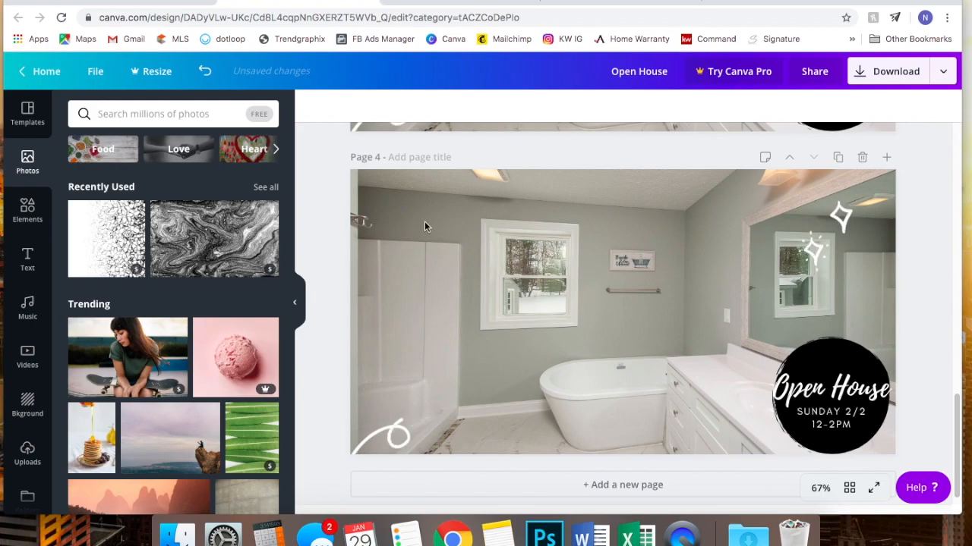
{"action": "left_click_drag", "start_coordinate": [325, 187], "coordinate": [958, 501]}
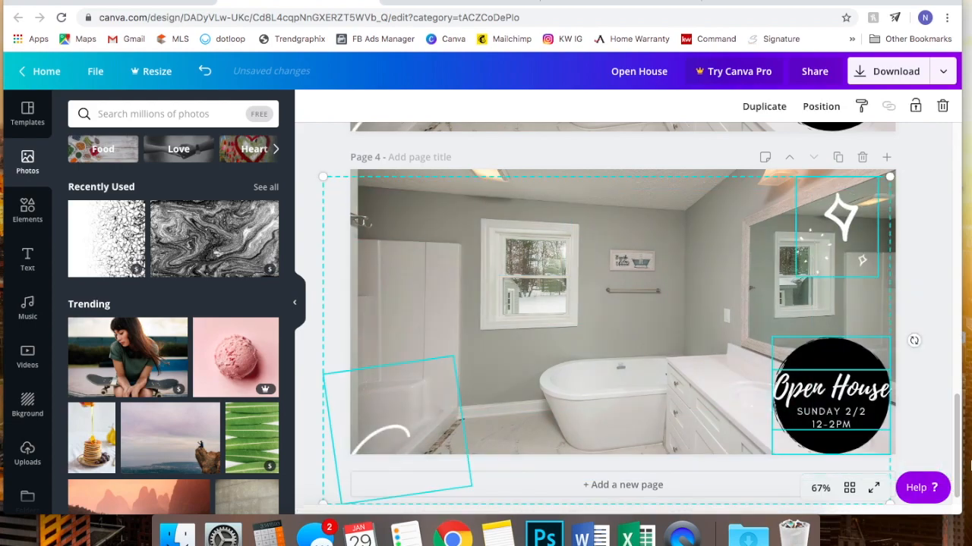
{"action": "key", "text": "Delete"}
{"action": "left_click", "coordinate": [812, 403]}
{"action": "key", "text": "Delete"}
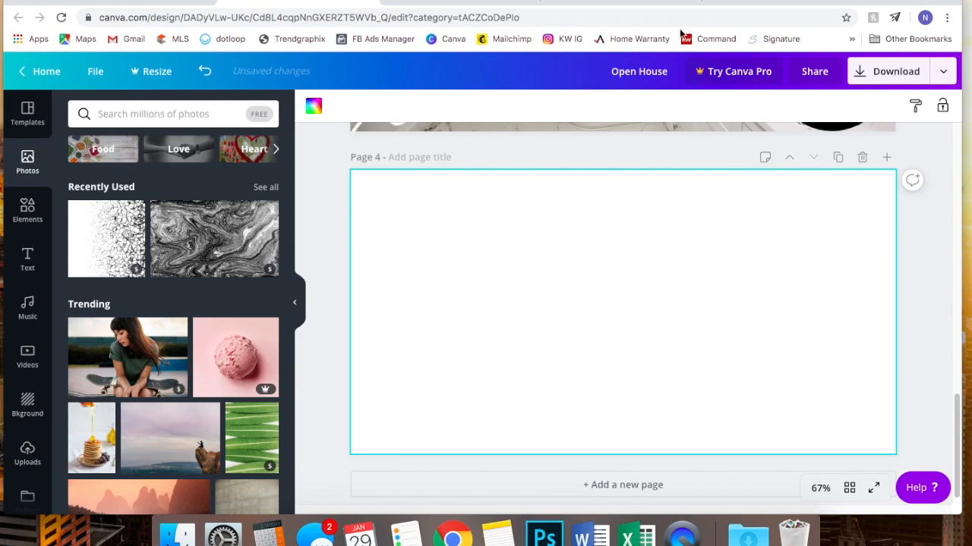
{"action": "left_click_drag", "start_coordinate": [796, 2], "coordinate": [709, 2]}
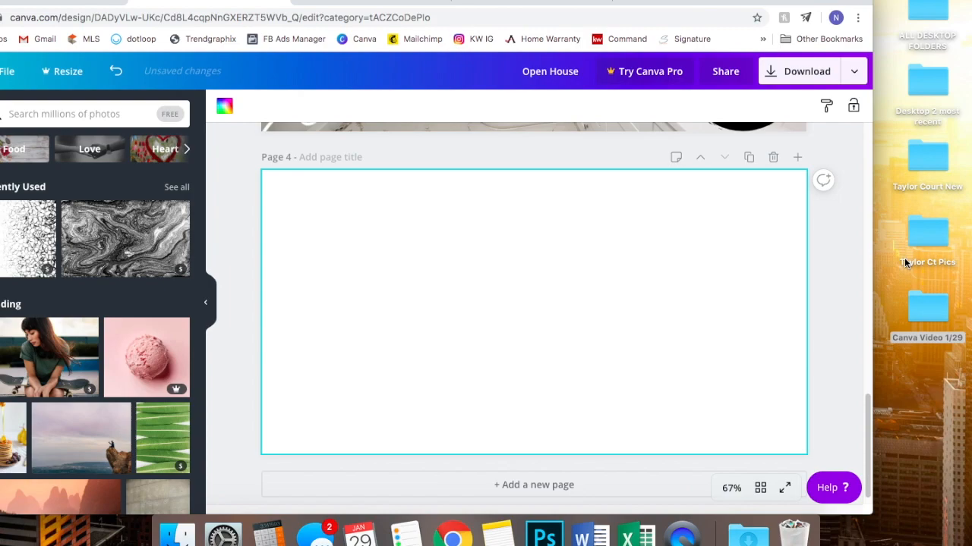
- Drag LEADING YOU HOME LOGO from the Canva Video 1/29 Finder folder into Canva's Uploads
{"action": "double_click", "coordinate": [922, 313]}
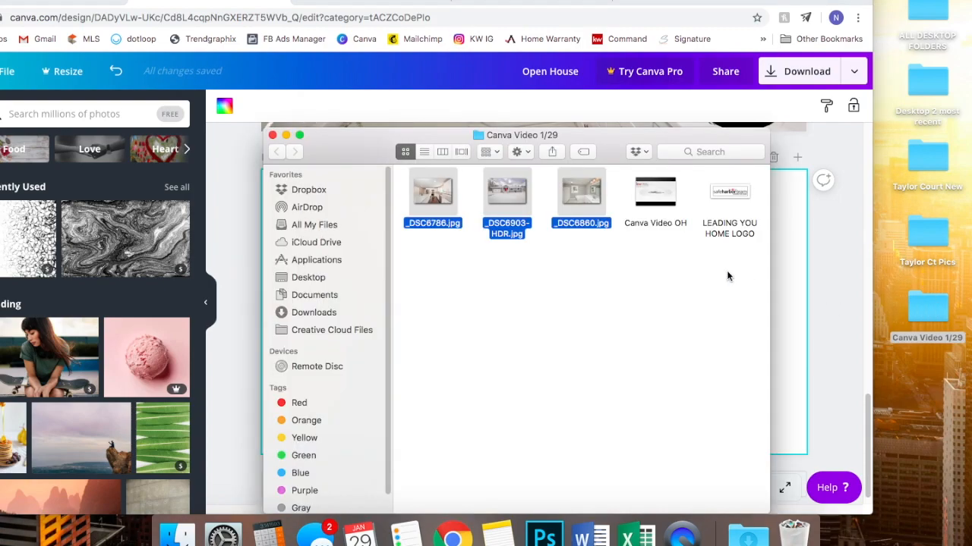
{"action": "left_click", "coordinate": [699, 263]}
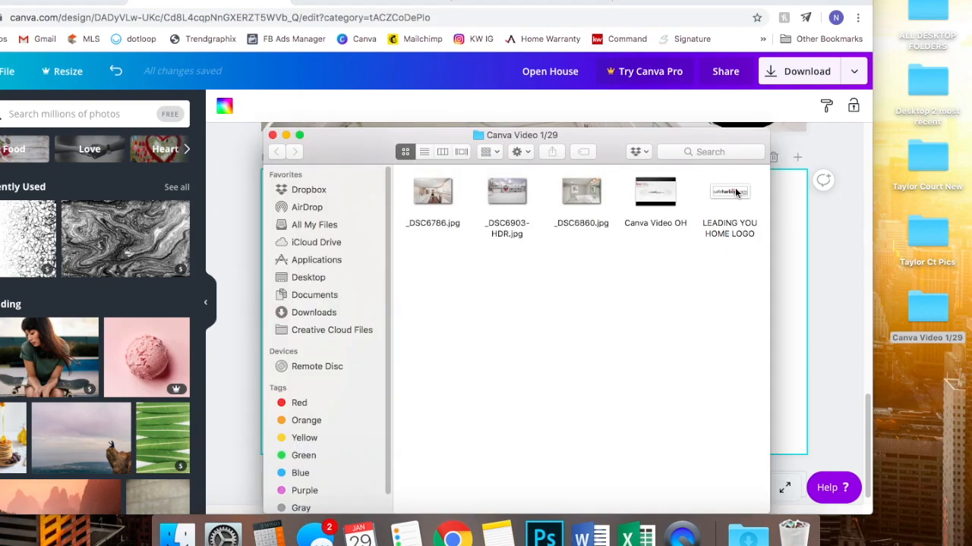
{"action": "left_click_drag", "start_coordinate": [734, 192], "coordinate": [72, 231]}
{"action": "left_click_drag", "start_coordinate": [690, 2], "coordinate": [770, 1]}
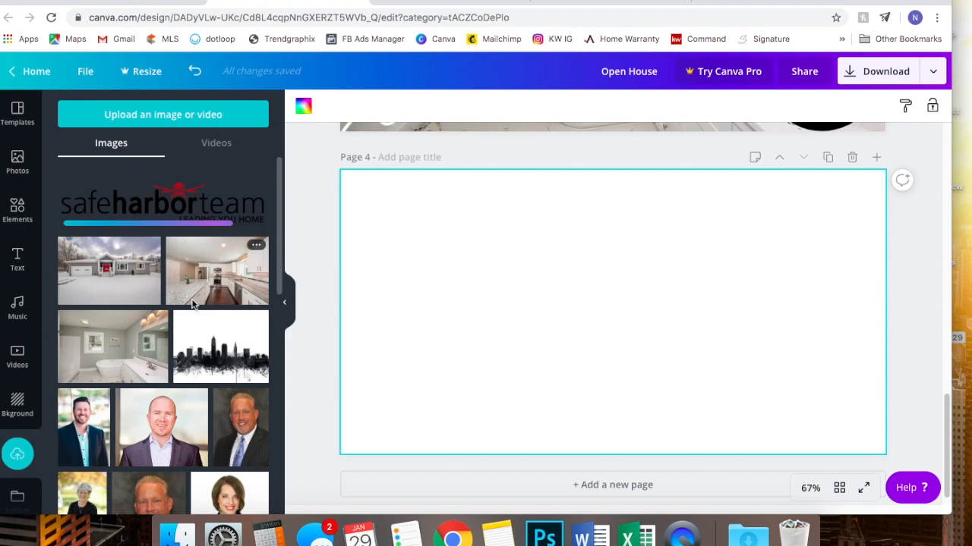
{"action": "scroll", "coordinate": [192, 304], "scroll_direction": "down", "scroll_amount": 15}
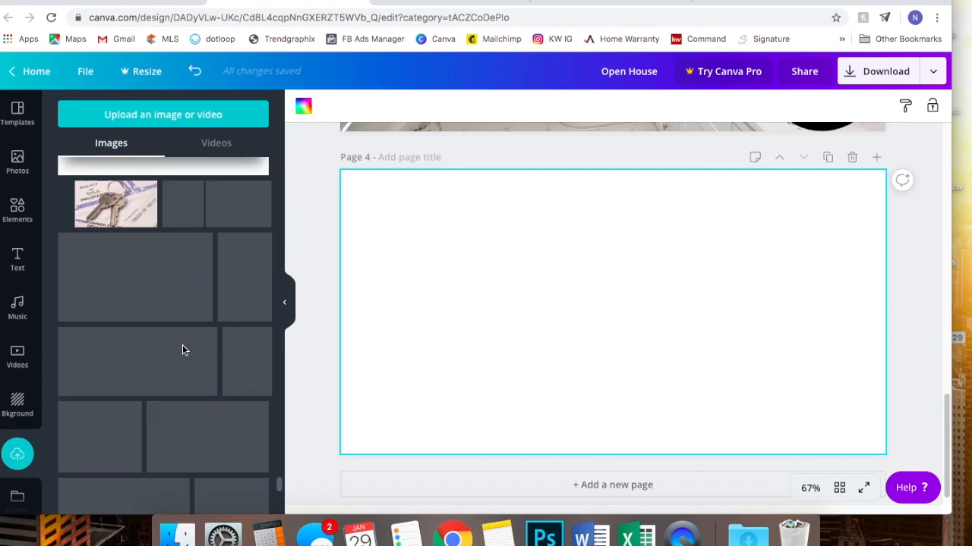
{"action": "scroll", "coordinate": [183, 351], "scroll_direction": "down", "scroll_amount": 10}
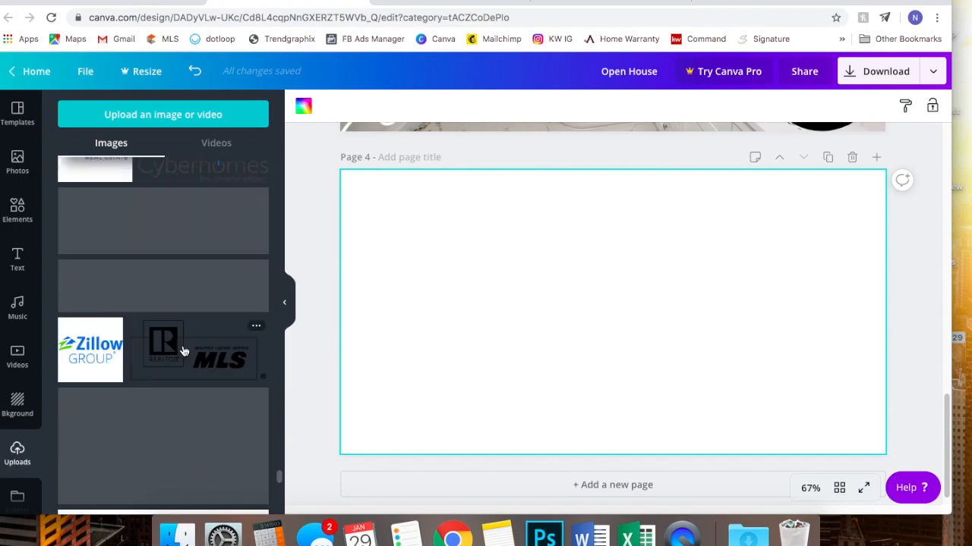
{"action": "scroll", "coordinate": [183, 351], "scroll_direction": "down", "scroll_amount": 5}
{"action": "scroll", "coordinate": [183, 351], "scroll_direction": "down", "scroll_amount": 10}
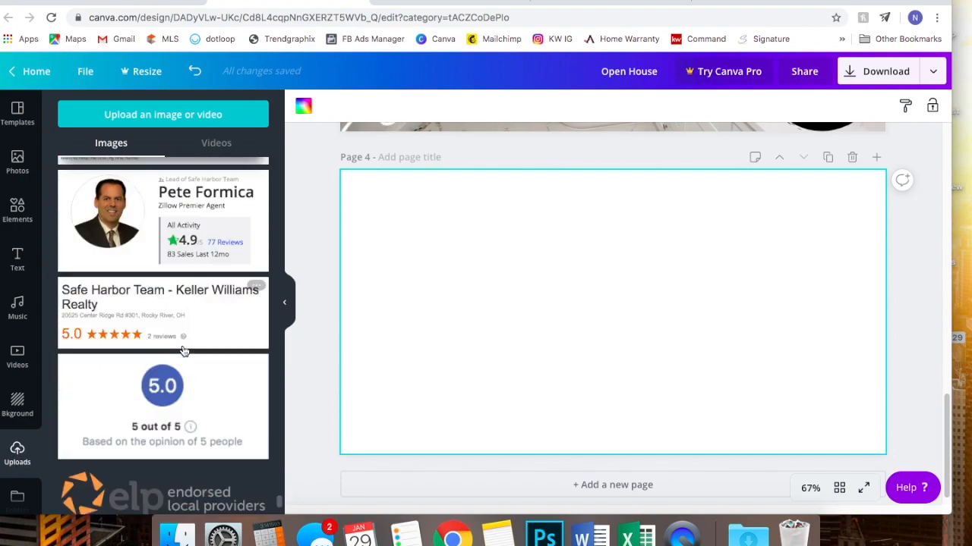
{"action": "scroll", "coordinate": [183, 350], "scroll_direction": "down", "scroll_amount": 10}
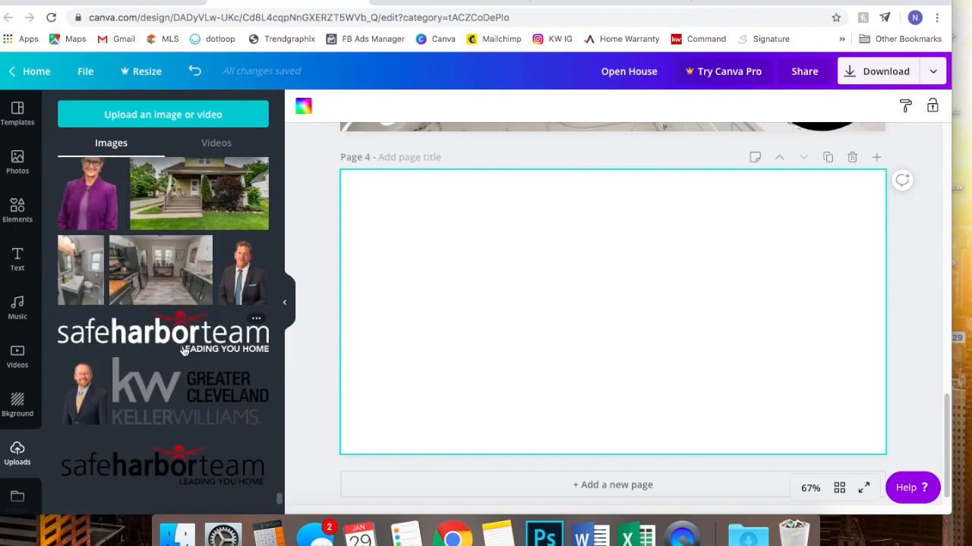
{"action": "scroll", "coordinate": [183, 350], "scroll_direction": "down", "scroll_amount": 10}
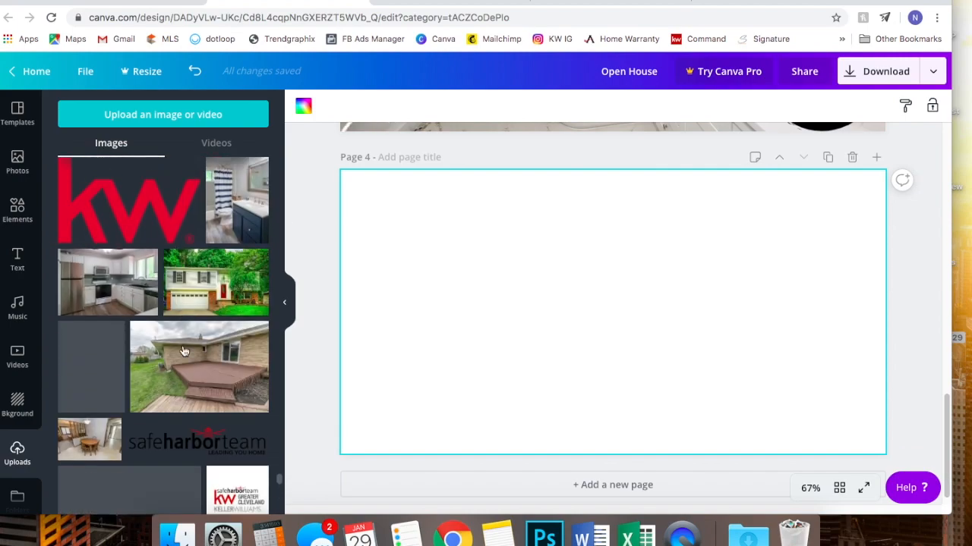
{"action": "scroll", "coordinate": [183, 351], "scroll_direction": "down", "scroll_amount": 10}
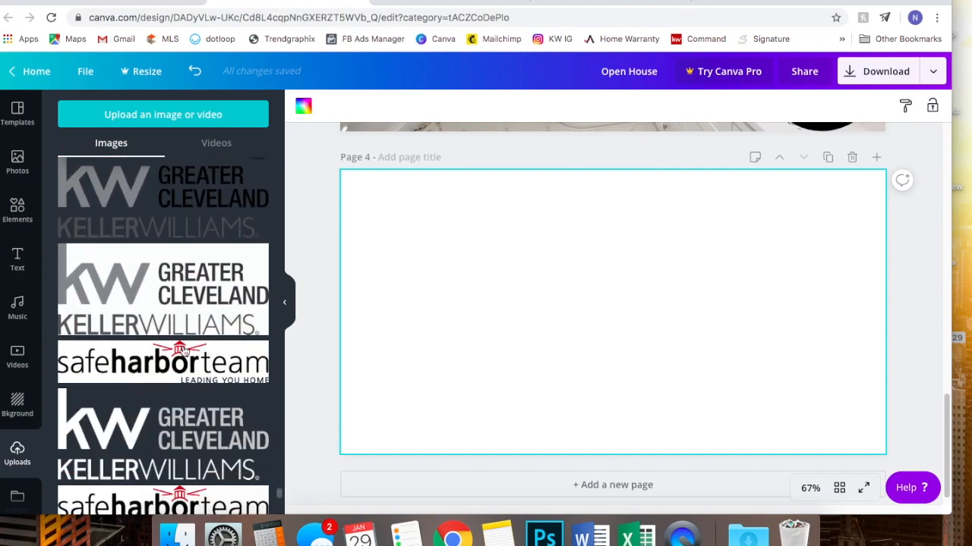
{"action": "scroll", "coordinate": [182, 350], "scroll_direction": "down", "scroll_amount": 10}
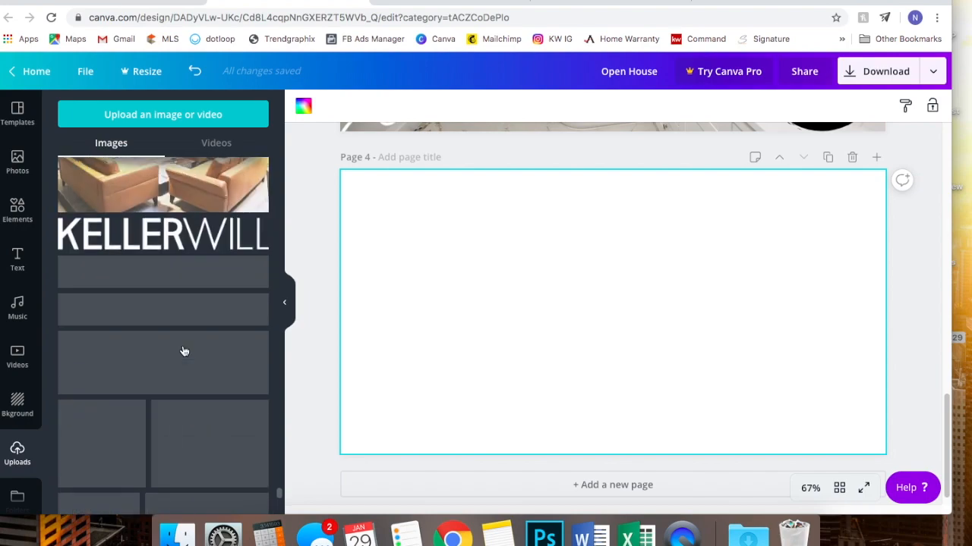
{"action": "scroll", "coordinate": [183, 350], "scroll_direction": "down", "scroll_amount": 5}
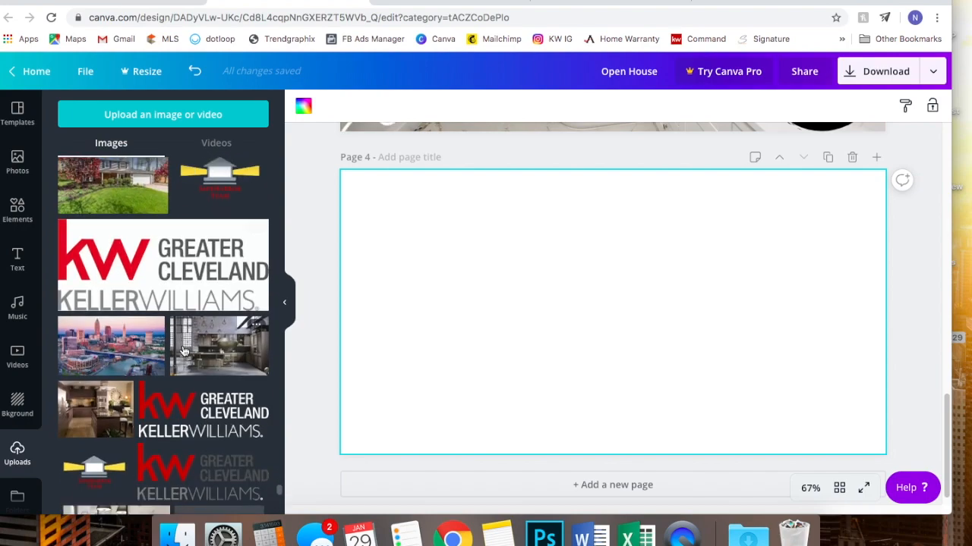
- Add the KW Greater Cleveland logo to page 4, shrinking it to about 459 by 200 or smaller in the top-left corner
{"action": "left_click_drag", "start_coordinate": [175, 386], "coordinate": [516, 238]}
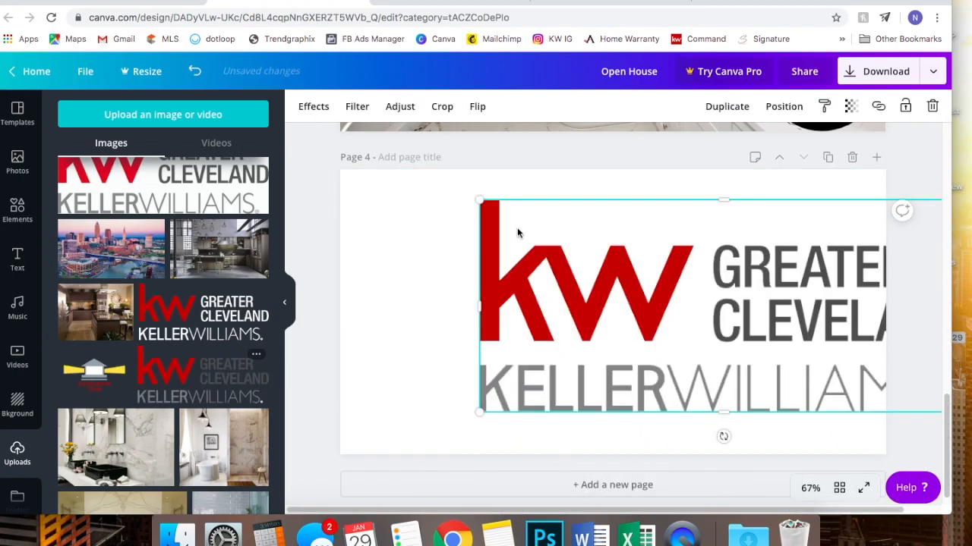
{"action": "scroll", "coordinate": [143, 300], "scroll_direction": "down", "scroll_amount": 15}
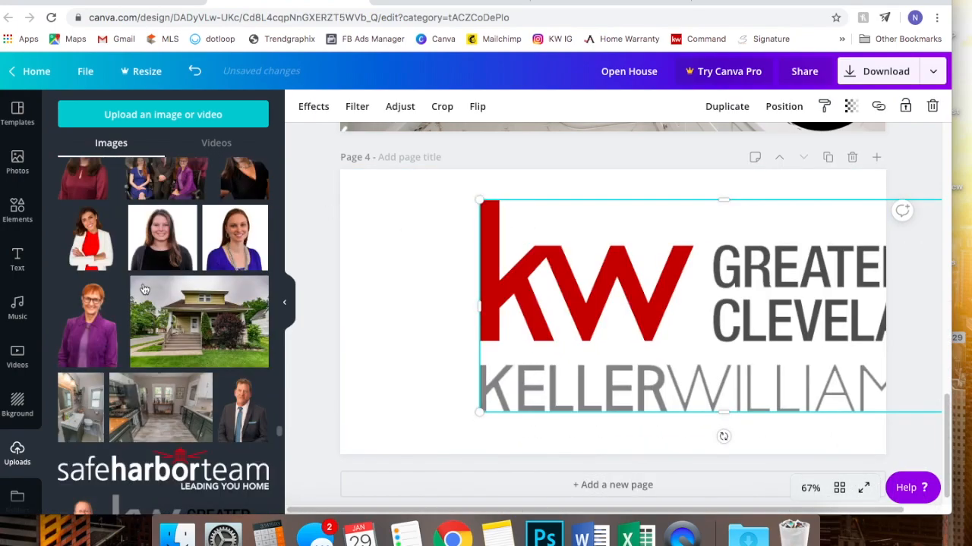
{"action": "scroll", "coordinate": [143, 304], "scroll_direction": "up", "scroll_amount": 10}
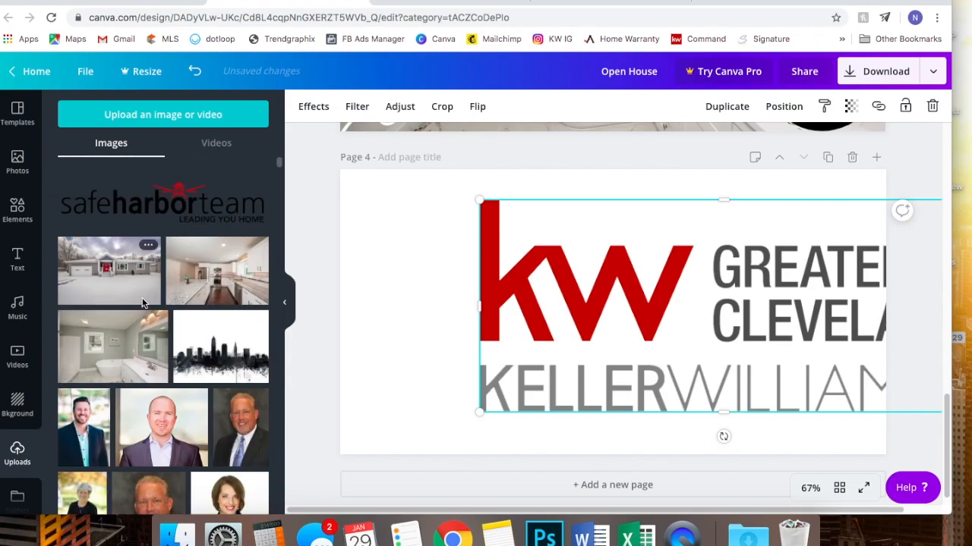
{"action": "left_click_drag", "start_coordinate": [712, 252], "coordinate": [575, 251]}
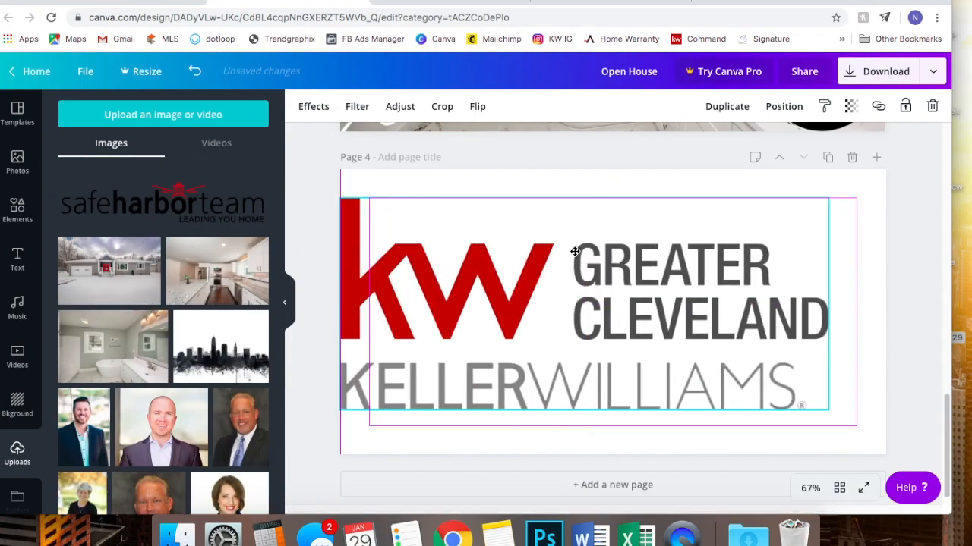
{"action": "left_click_drag", "start_coordinate": [340, 199], "coordinate": [577, 278]}
{"action": "left_click_drag", "start_coordinate": [665, 339], "coordinate": [695, 288]}
{"action": "left_click_drag", "start_coordinate": [586, 245], "coordinate": [639, 275]}
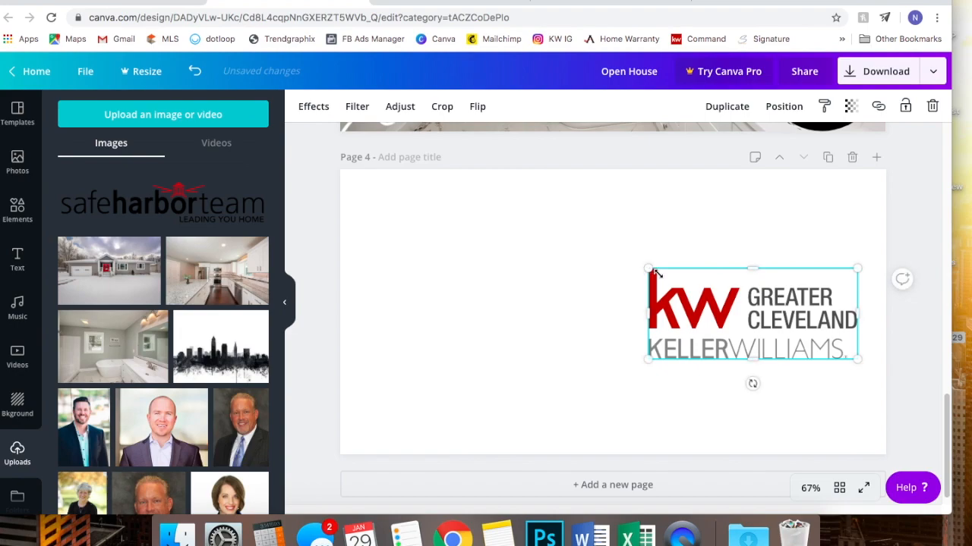
{"action": "left_click_drag", "start_coordinate": [708, 302], "coordinate": [412, 210]}
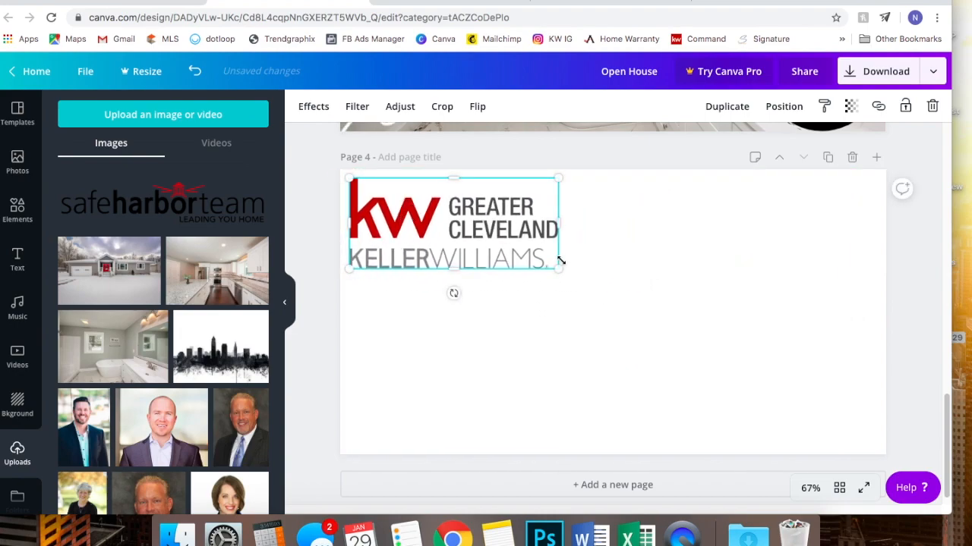
{"action": "left_click_drag", "start_coordinate": [550, 264], "coordinate": [504, 245]}
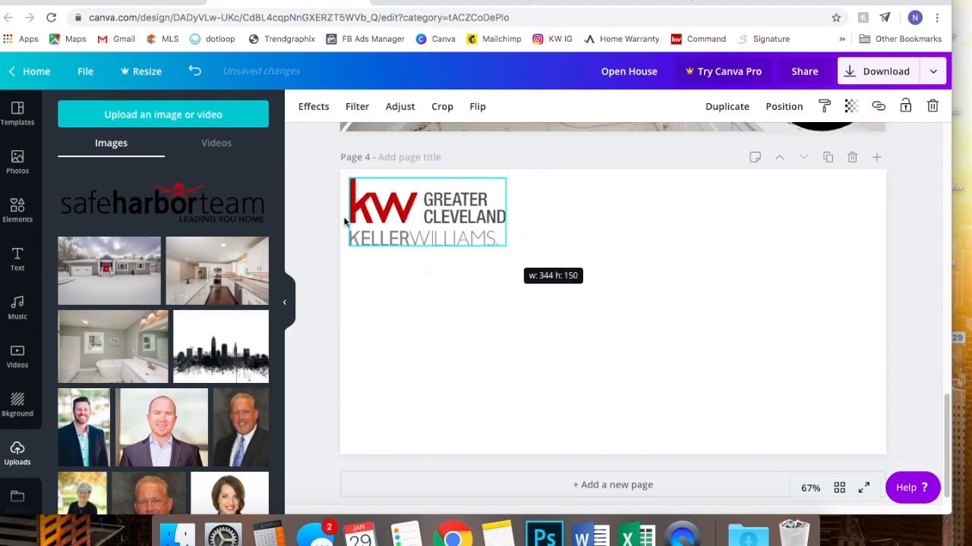
- Add the safeharborteam logo, shrink it and move it toward the page centre
{"action": "left_click", "coordinate": [171, 209]}
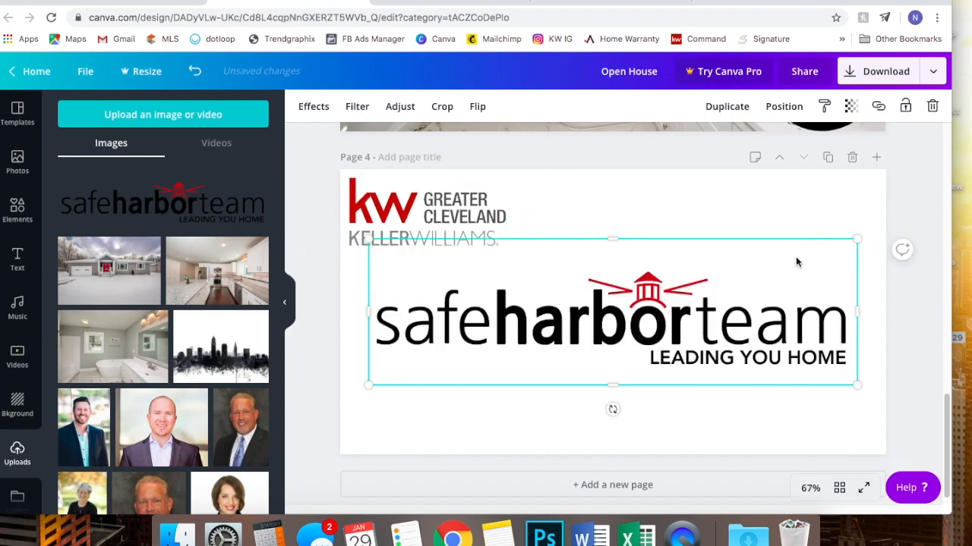
{"action": "left_click_drag", "start_coordinate": [856, 243], "coordinate": [597, 318]}
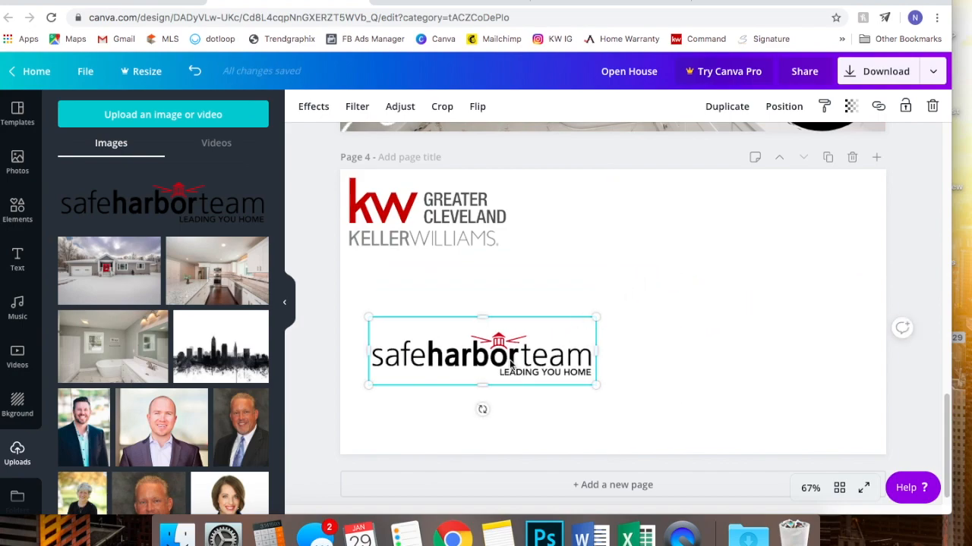
{"action": "left_click_drag", "start_coordinate": [567, 349], "coordinate": [685, 296]}
{"action": "left_click", "coordinate": [755, 281]}
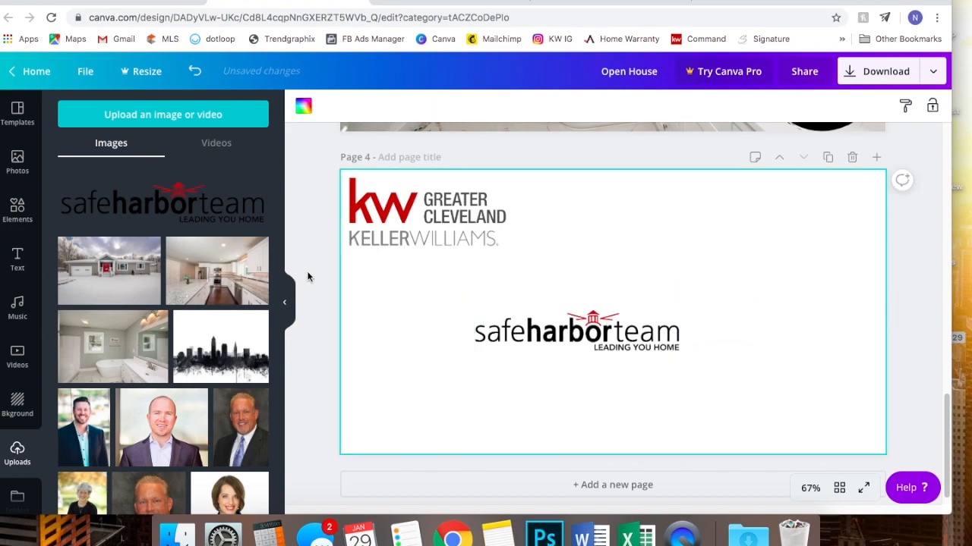
- Add a heading reading '.com' and place it just right of the safeharborteam logo
{"action": "left_click", "coordinate": [13, 261]}
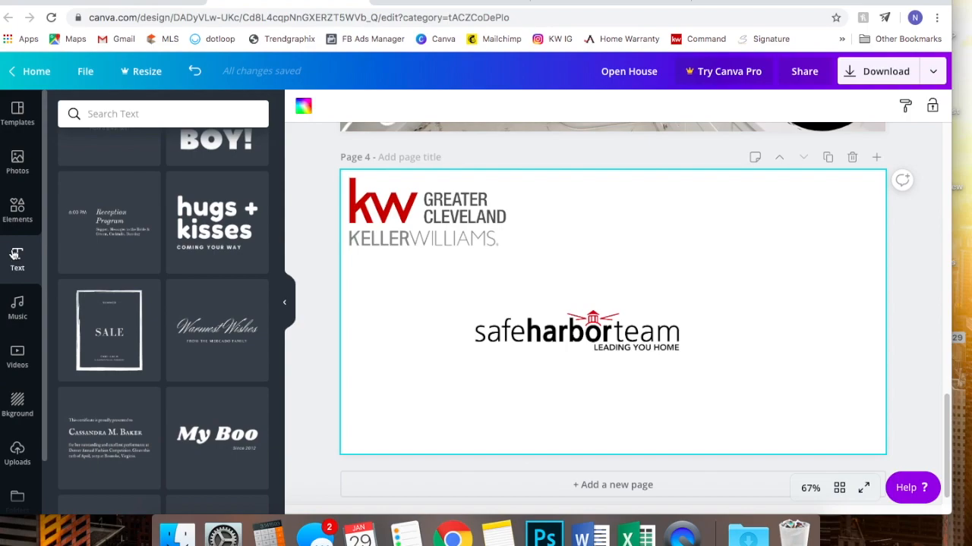
{"action": "scroll", "coordinate": [142, 171], "scroll_direction": "up", "scroll_amount": 5}
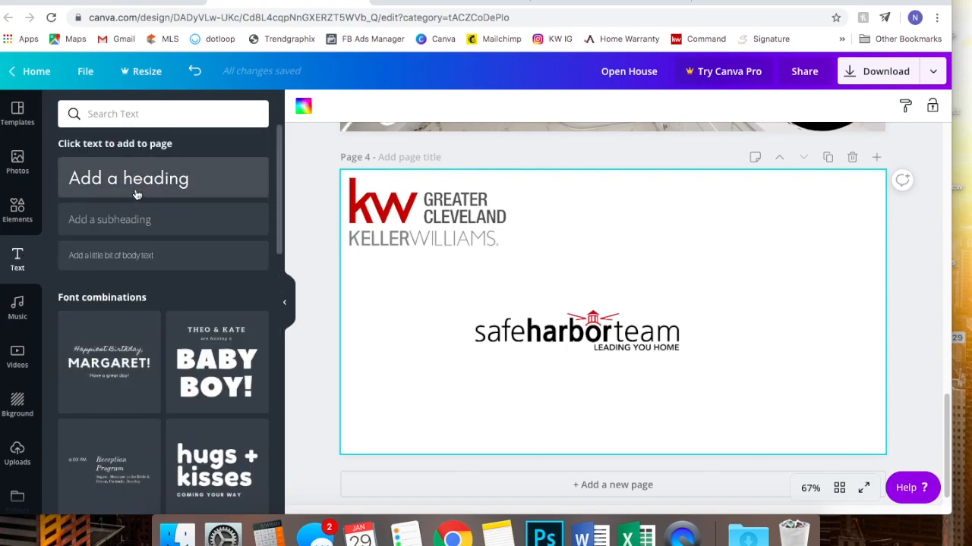
{"action": "left_click", "coordinate": [146, 186]}
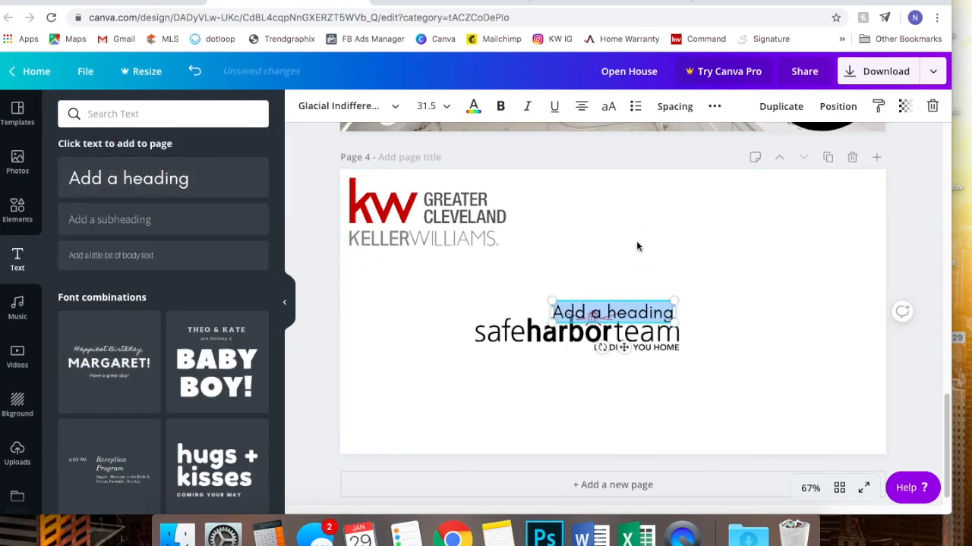
{"action": "key", "text": "BackSpace"}
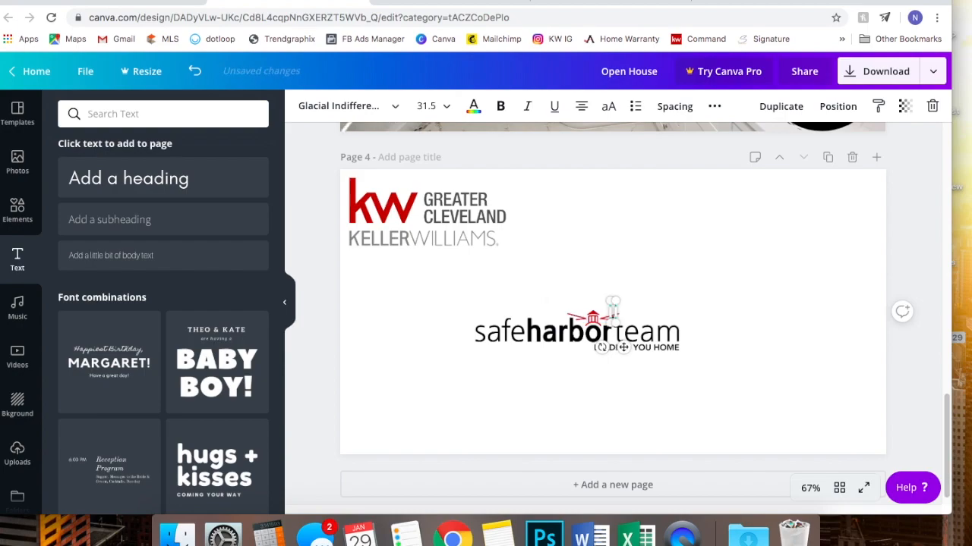
{"action": "type", "text": ".com"}
{"action": "left_click_drag", "start_coordinate": [620, 324], "coordinate": [709, 346]}
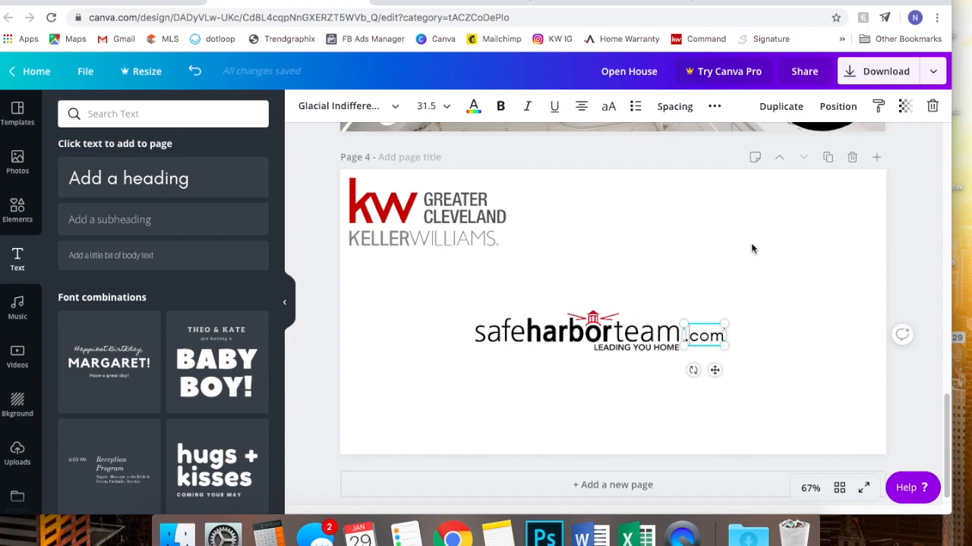
{"action": "left_click", "coordinate": [679, 340]}
{"action": "mouse_move", "coordinate": [717, 341]}
{"action": "left_mouse_down"}
{"action": "mouse_move", "coordinate": [703, 332]}
{"action": "mouse_move", "coordinate": [714, 338]}
{"action": "left_mouse_up"}
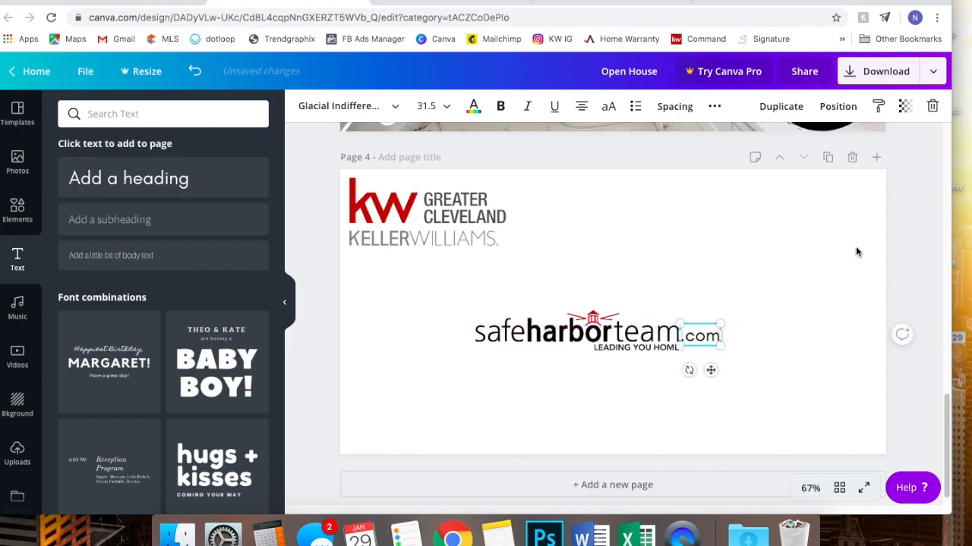
{"action": "left_click", "coordinate": [920, 263]}
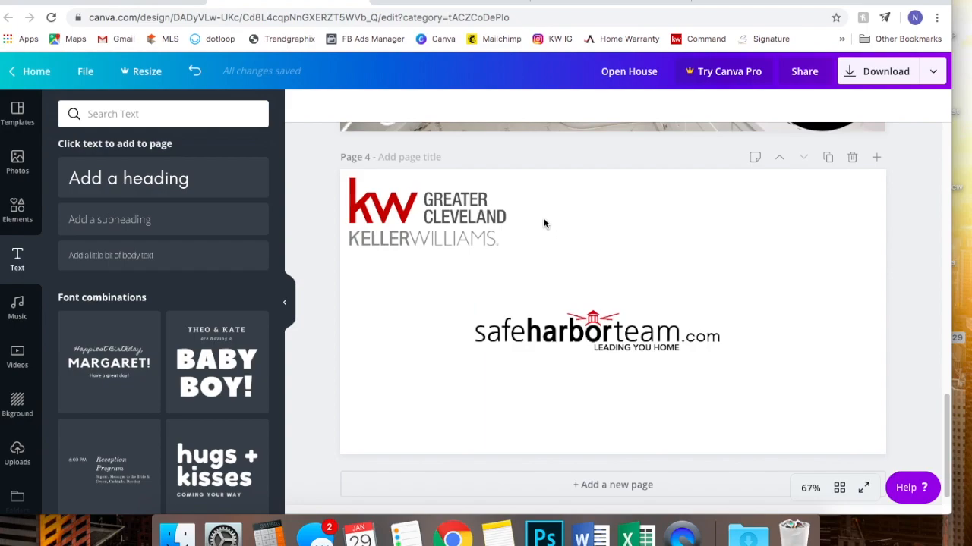
- Set the .com text size to 36 and nudge it into line with the logo
{"action": "left_click", "coordinate": [701, 342]}
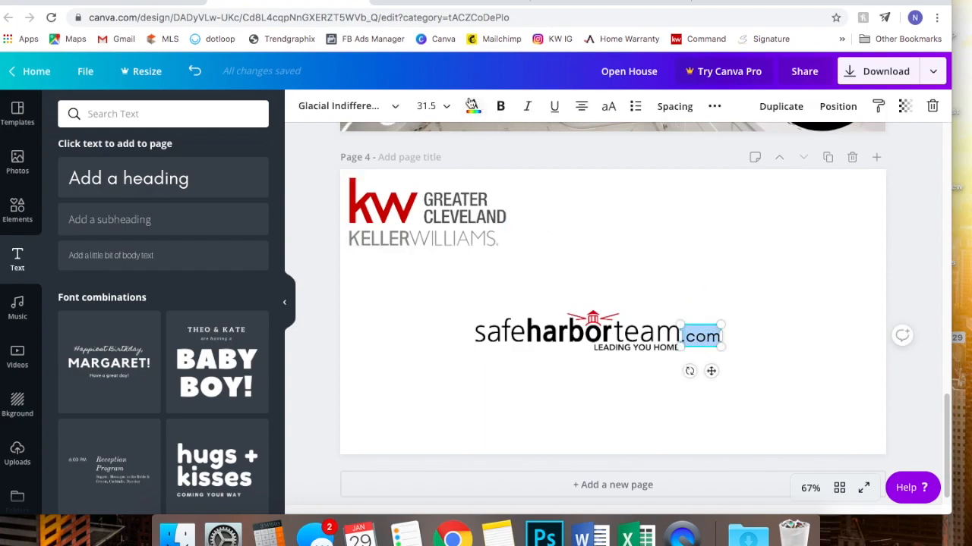
{"action": "left_click", "coordinate": [434, 106]}
{"action": "scroll", "coordinate": [448, 280], "scroll_direction": "down", "scroll_amount": 5}
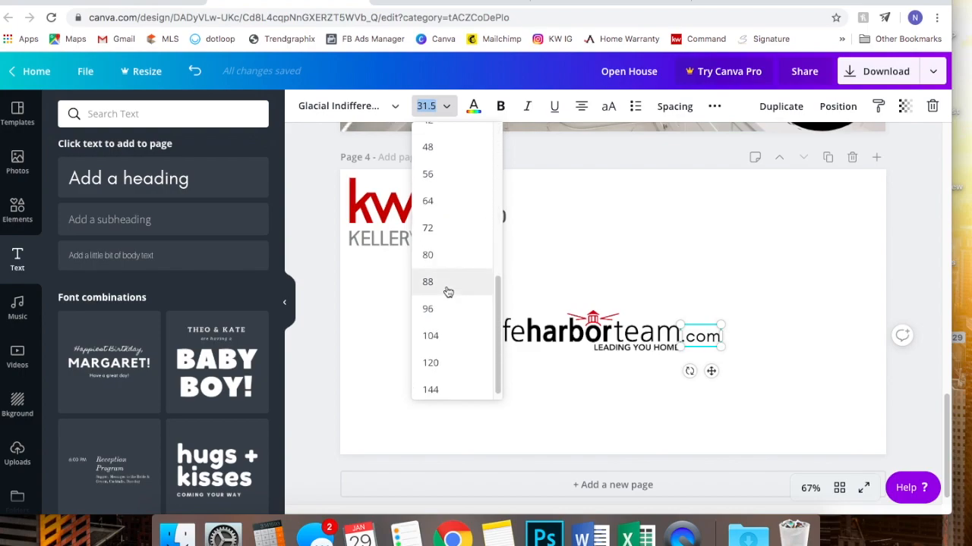
{"action": "scroll", "coordinate": [448, 274], "scroll_direction": "up", "scroll_amount": 2}
{"action": "left_click", "coordinate": [449, 164]}
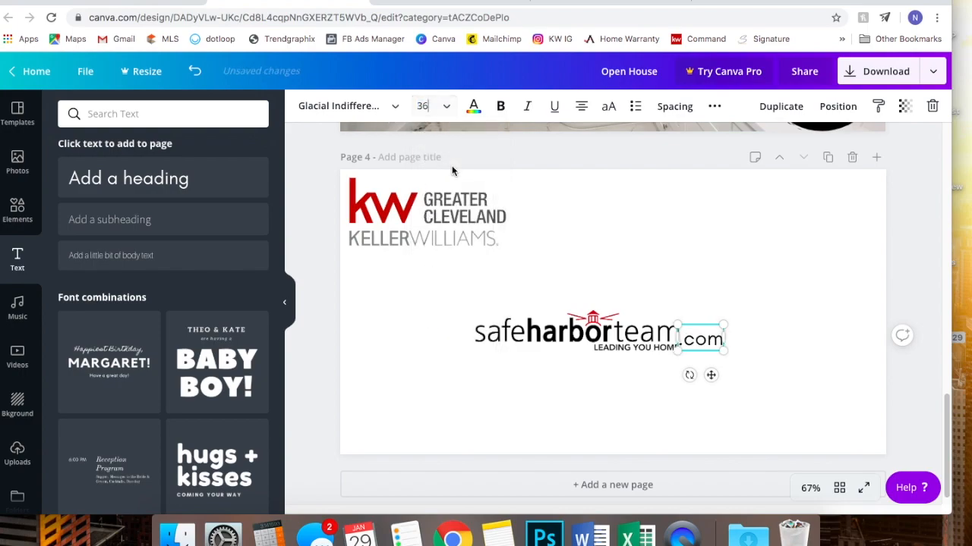
{"action": "left_click", "coordinate": [903, 264]}
{"action": "left_click_drag", "start_coordinate": [700, 344], "coordinate": [704, 340]}
{"action": "key", "text": "Down"}
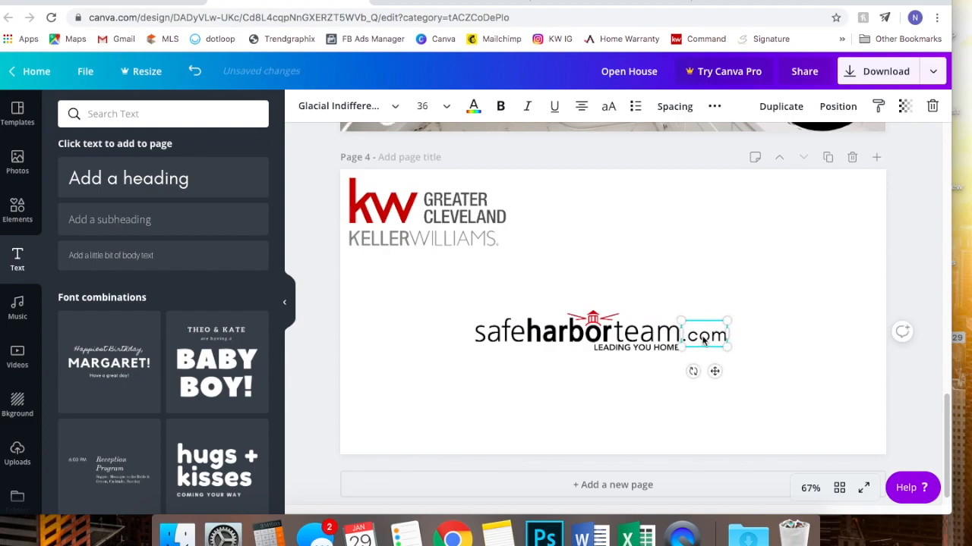
{"action": "left_click", "coordinate": [900, 274]}
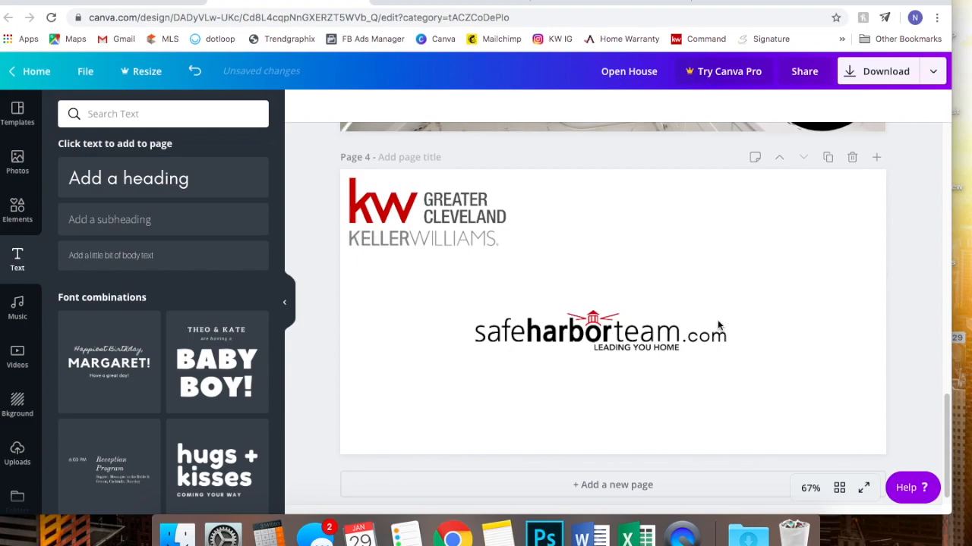
- Tighten the letter spacing of the .com text
{"action": "left_click", "coordinate": [697, 336]}
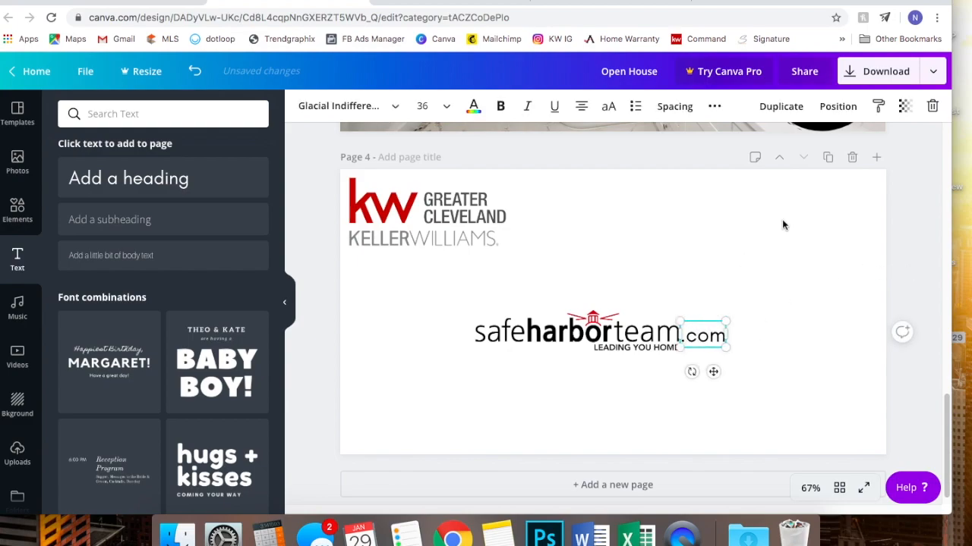
{"action": "left_click", "coordinate": [672, 108]}
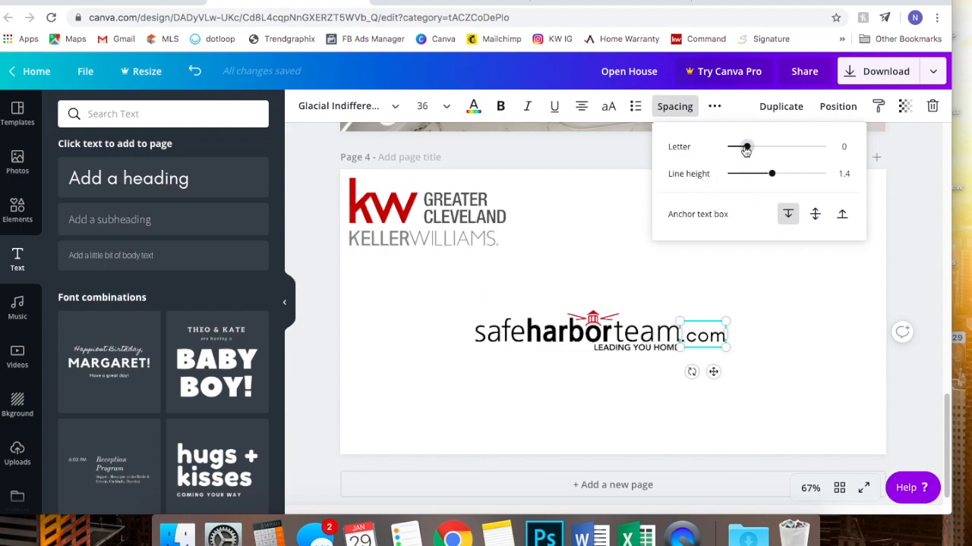
{"action": "left_click", "coordinate": [674, 109]}
{"action": "left_click", "coordinate": [670, 110]}
{"action": "left_click_drag", "start_coordinate": [747, 152], "coordinate": [741, 156]}
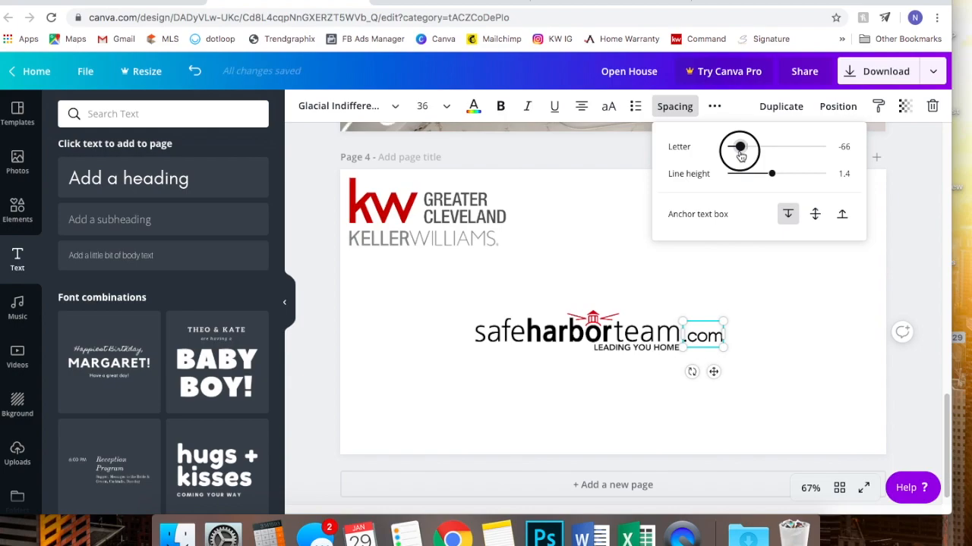
{"action": "left_click", "coordinate": [906, 235]}
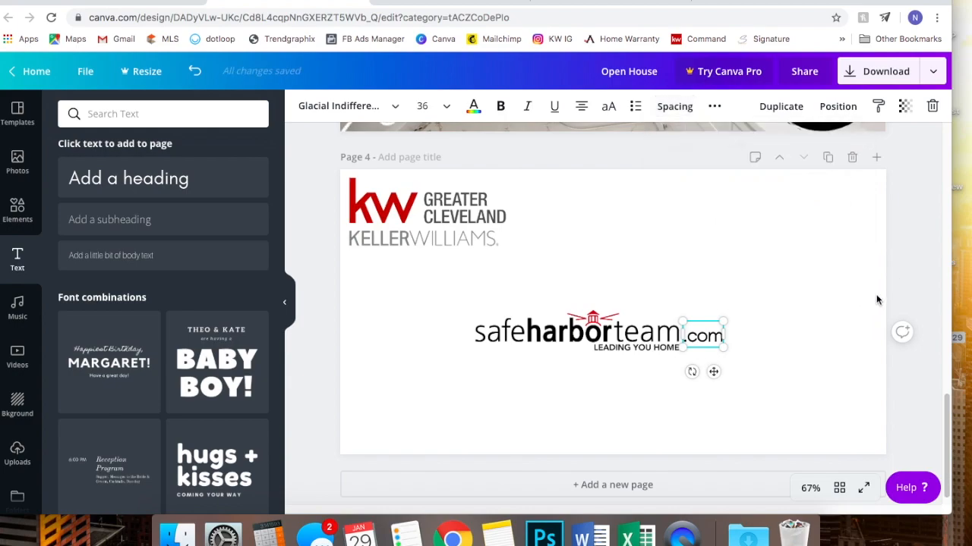
{"action": "left_click", "coordinate": [904, 278]}
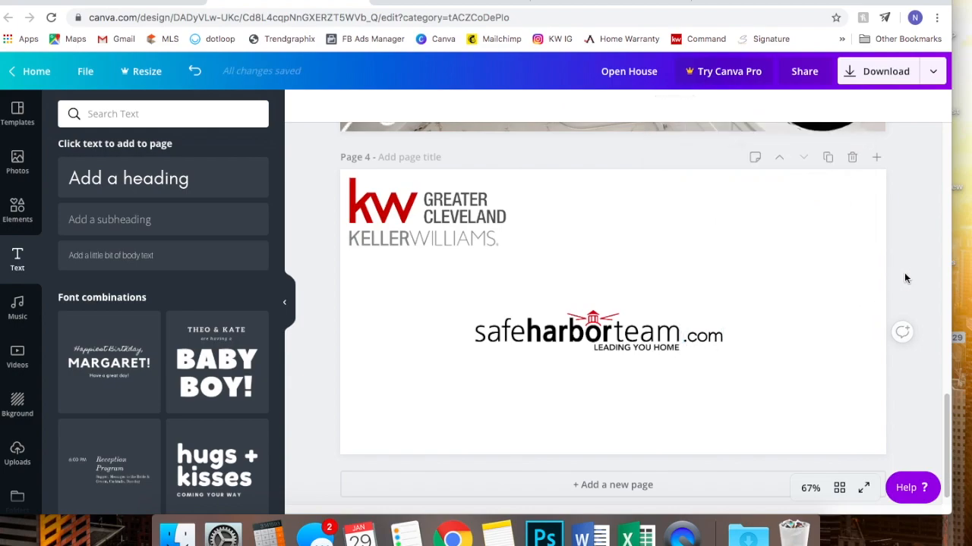
{"action": "left_click", "coordinate": [714, 343]}
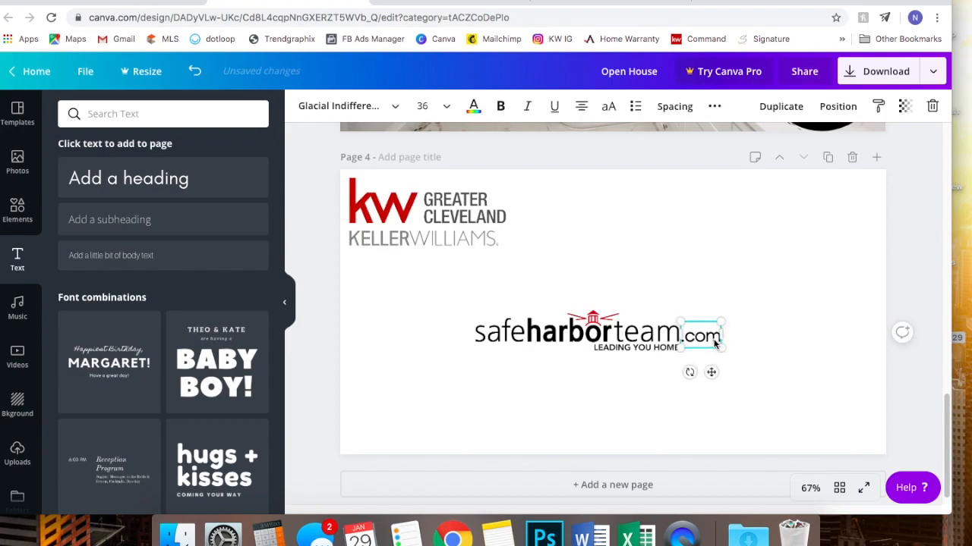
{"action": "left_click", "coordinate": [915, 278]}
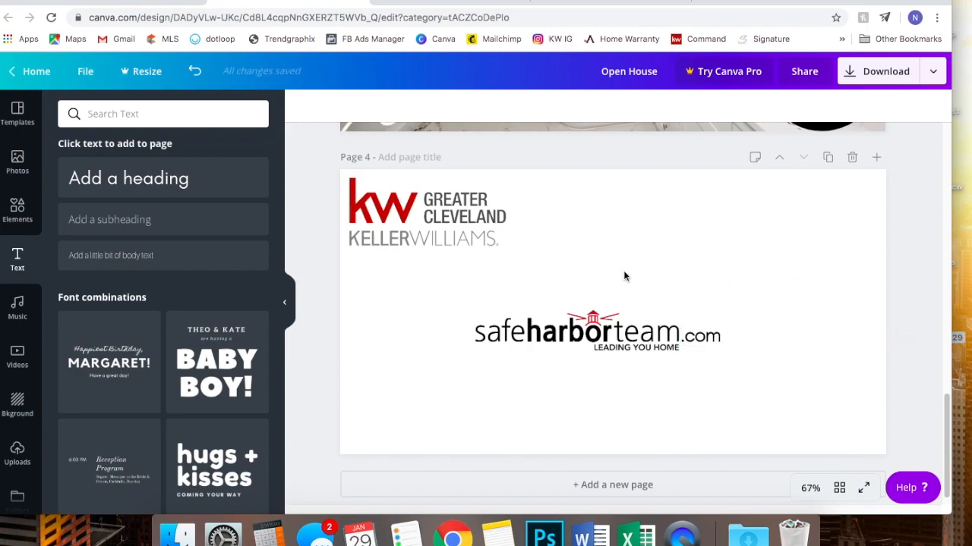
- Select the safeharborteam logo with .com and shift it slightly right
{"action": "left_click_drag", "start_coordinate": [453, 300], "coordinate": [757, 358]}
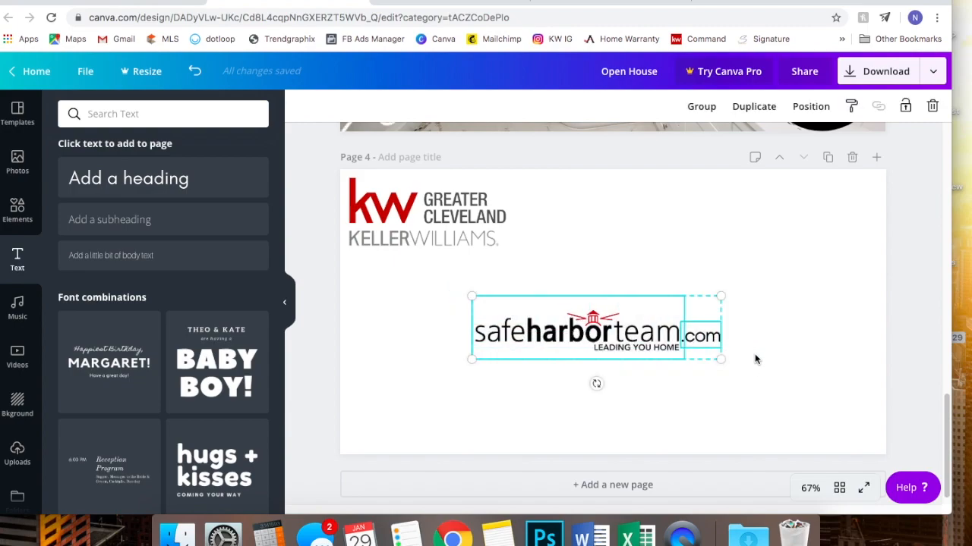
{"action": "mouse_move", "coordinate": [596, 332]}
{"action": "left_mouse_down"}
{"action": "mouse_move", "coordinate": [650, 332]}
{"action": "mouse_move", "coordinate": [602, 345]}
{"action": "mouse_move", "coordinate": [608, 317]}
{"action": "left_mouse_up"}
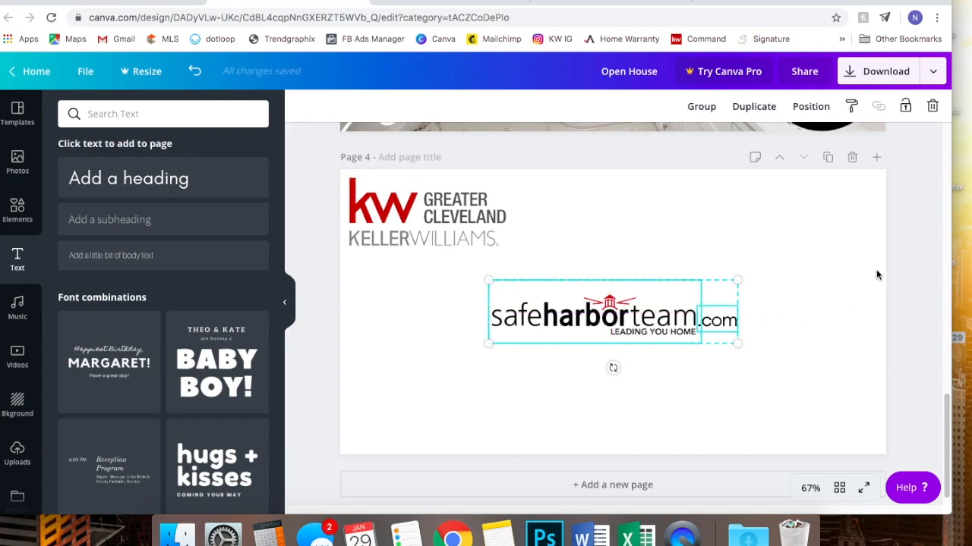
{"action": "left_click", "coordinate": [897, 292]}
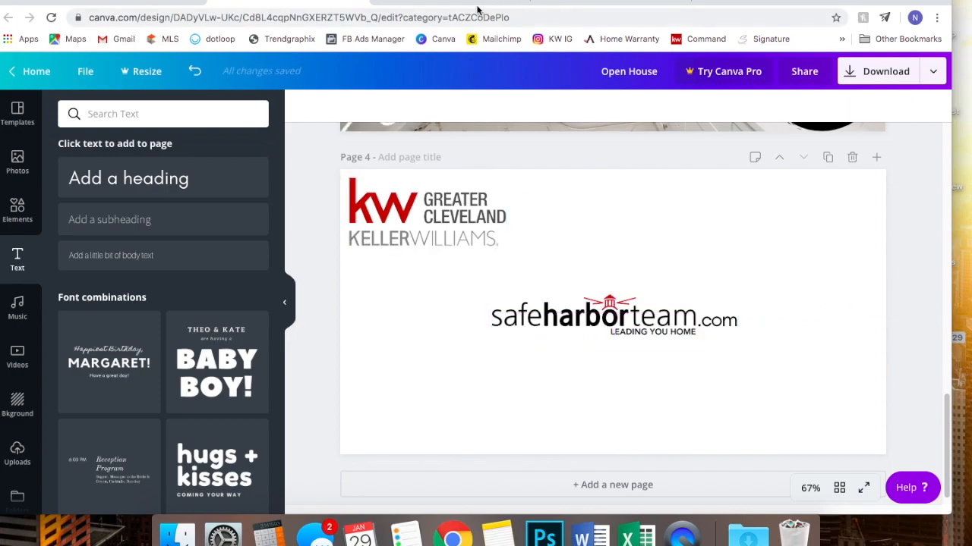
- In the animated design, search templates for 'red', apply the red Friday template and select its dotted pattern
{"action": "left_click", "coordinate": [123, 0]}
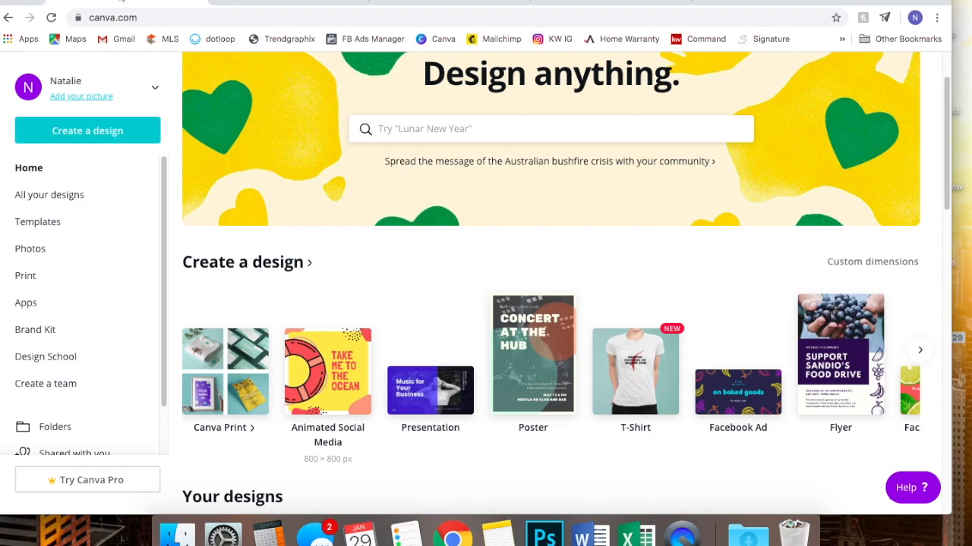
{"action": "left_click", "coordinate": [414, 3]}
{"action": "scroll", "coordinate": [185, 348], "scroll_direction": "down", "scroll_amount": 10}
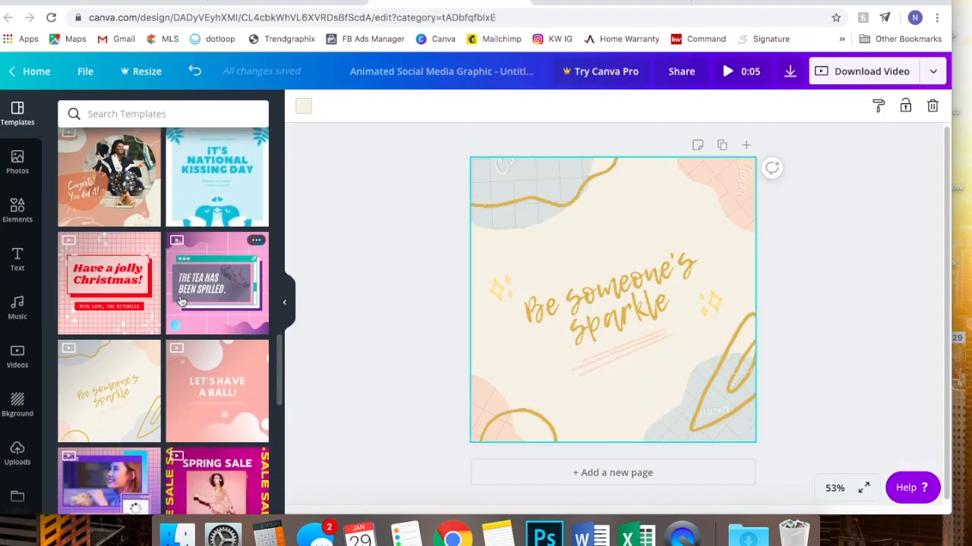
{"action": "scroll", "coordinate": [182, 301], "scroll_direction": "up", "scroll_amount": 10}
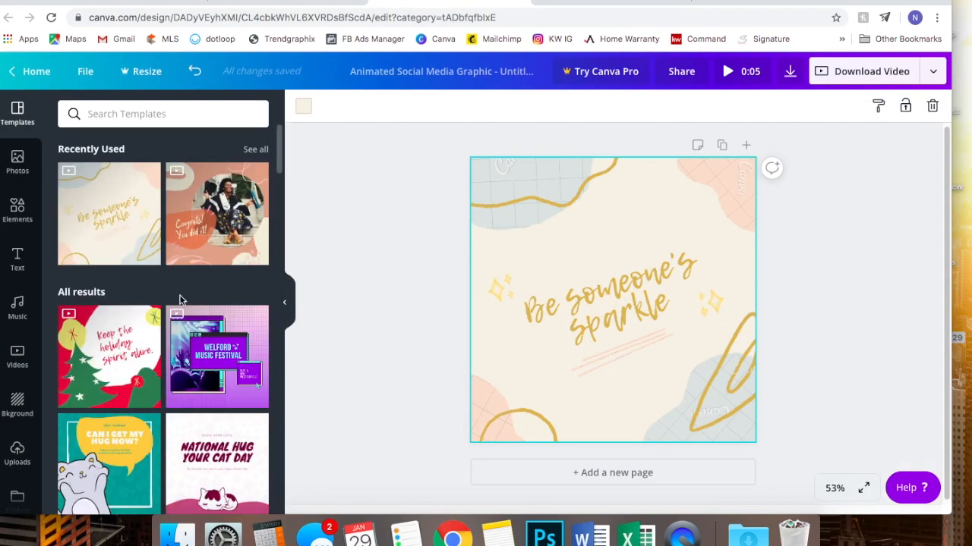
{"action": "left_click", "coordinate": [122, 115]}
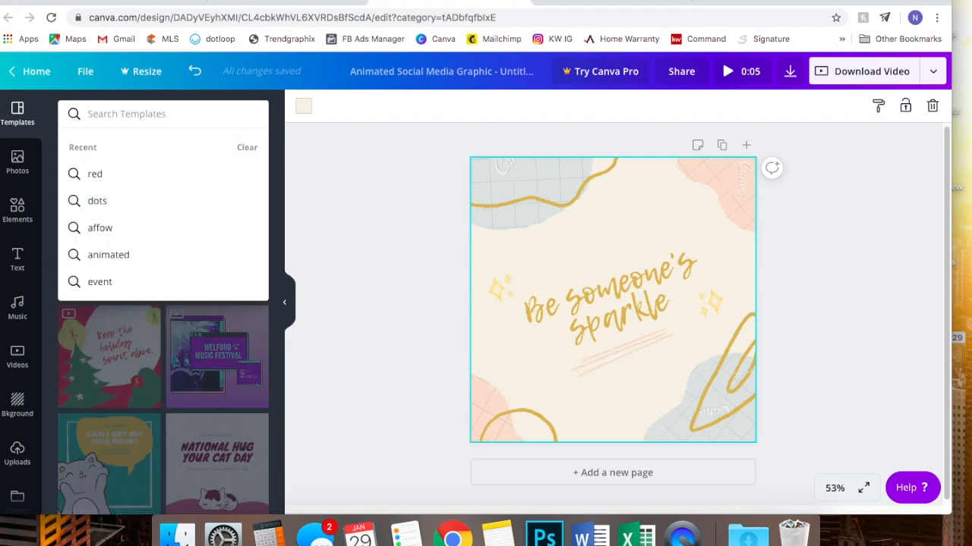
{"action": "left_click", "coordinate": [95, 174]}
{"action": "left_click", "coordinate": [79, 425]}
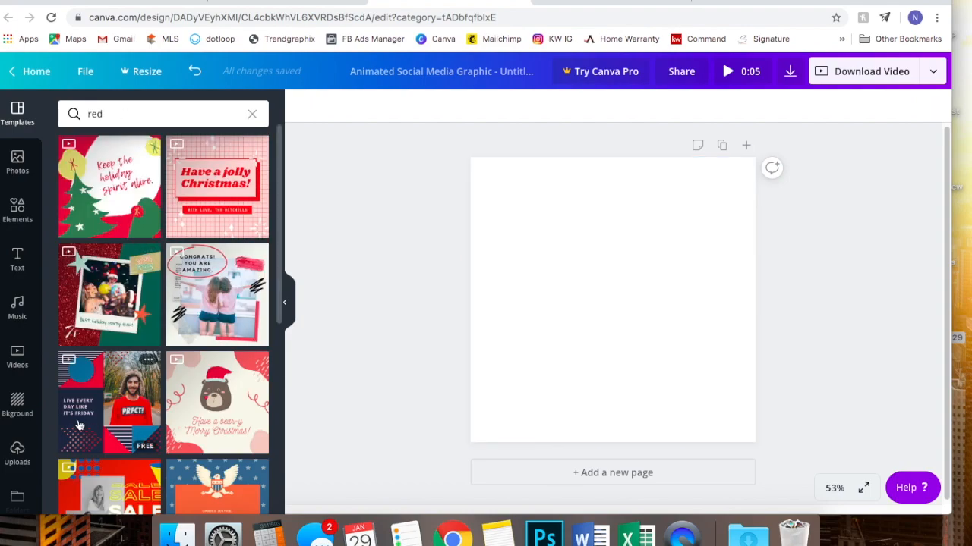
{"action": "left_click", "coordinate": [535, 396]}
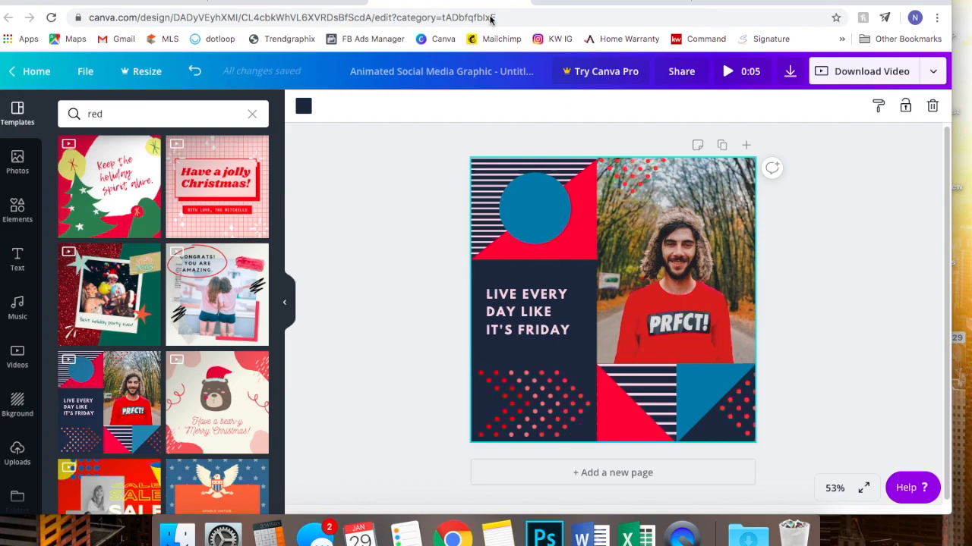
- Undo the navy background change, then take the red dotted pattern and paste it onto page 4
{"action": "left_click", "coordinate": [310, 1]}
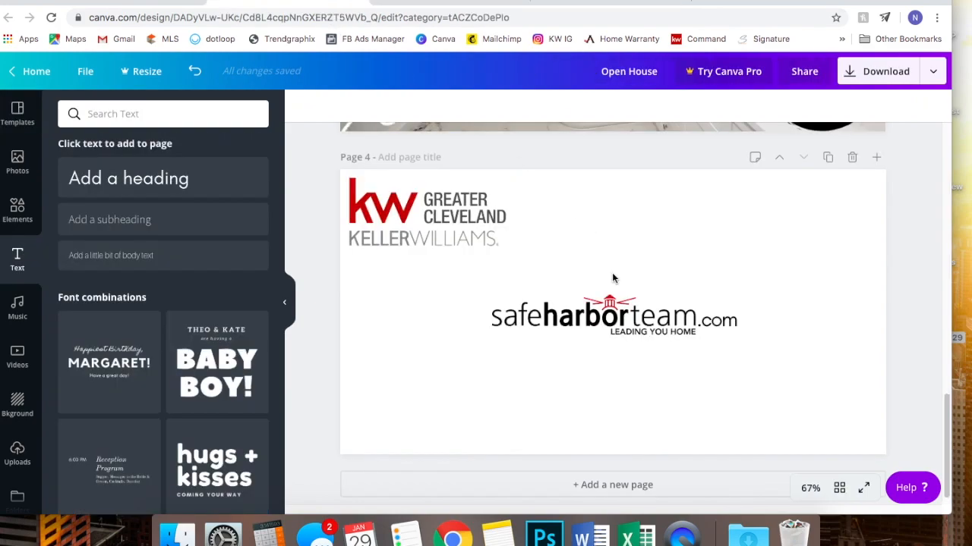
{"action": "key", "text": "super+z"}
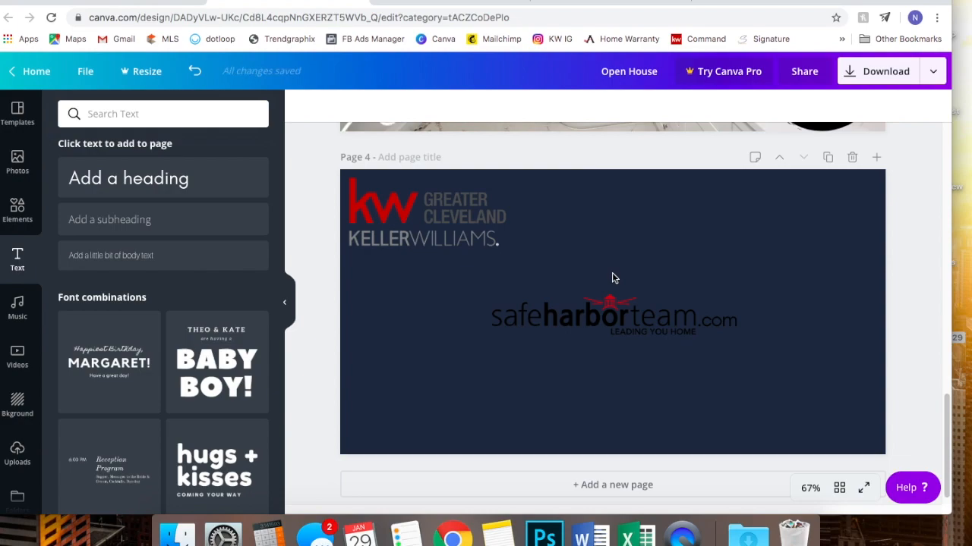
{"action": "left_click", "coordinate": [194, 76]}
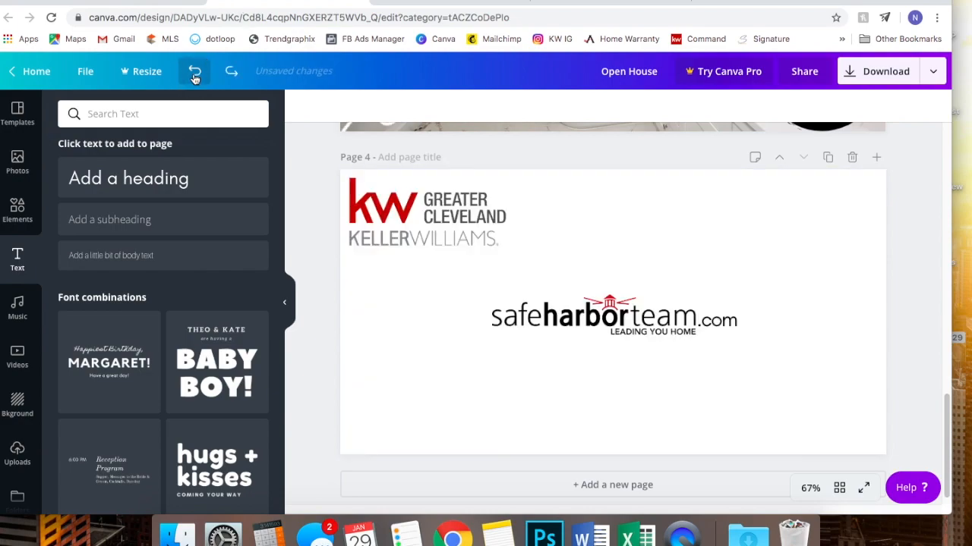
{"action": "left_click", "coordinate": [430, 5]}
{"action": "double_click", "coordinate": [533, 415]}
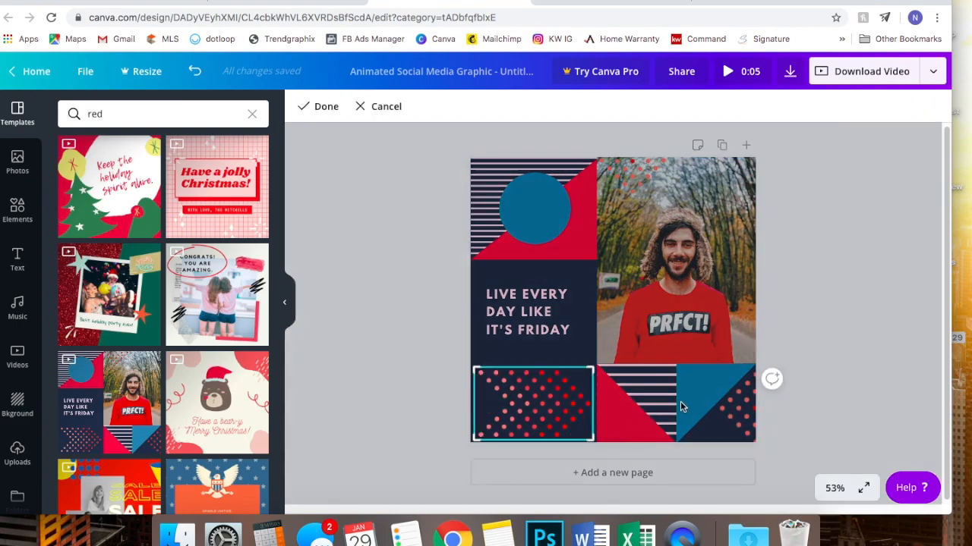
{"action": "left_click", "coordinate": [299, 3]}
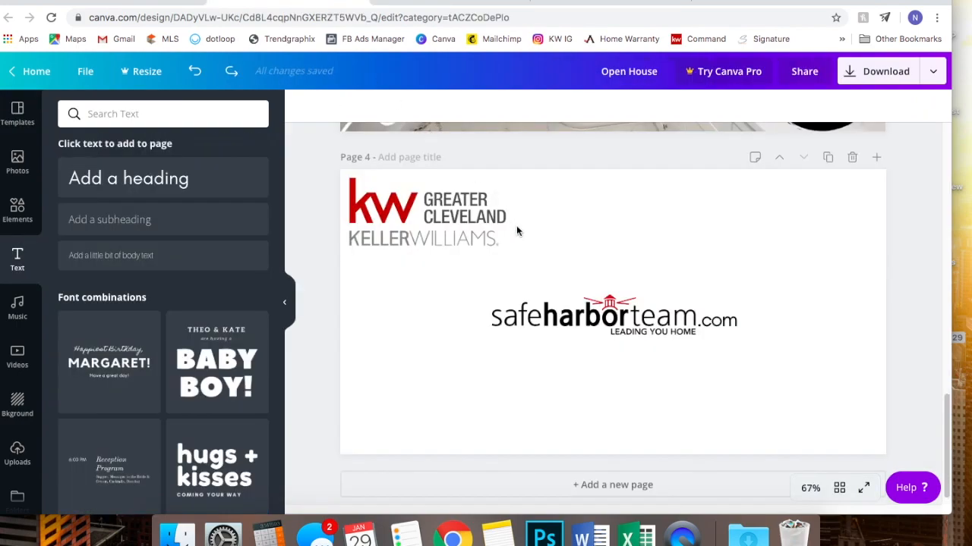
{"action": "key", "text": "ctrl+v"}
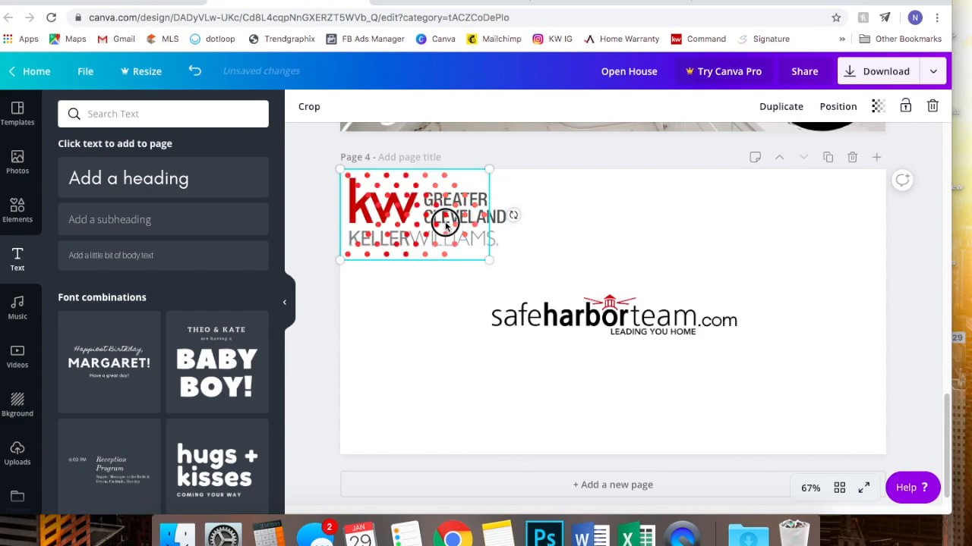
- Place one dot pattern right of the logo and a second copy at left, rotated about -92°
{"action": "left_click_drag", "start_coordinate": [466, 267], "coordinate": [826, 331]}
{"action": "left_click", "coordinate": [832, 214]}
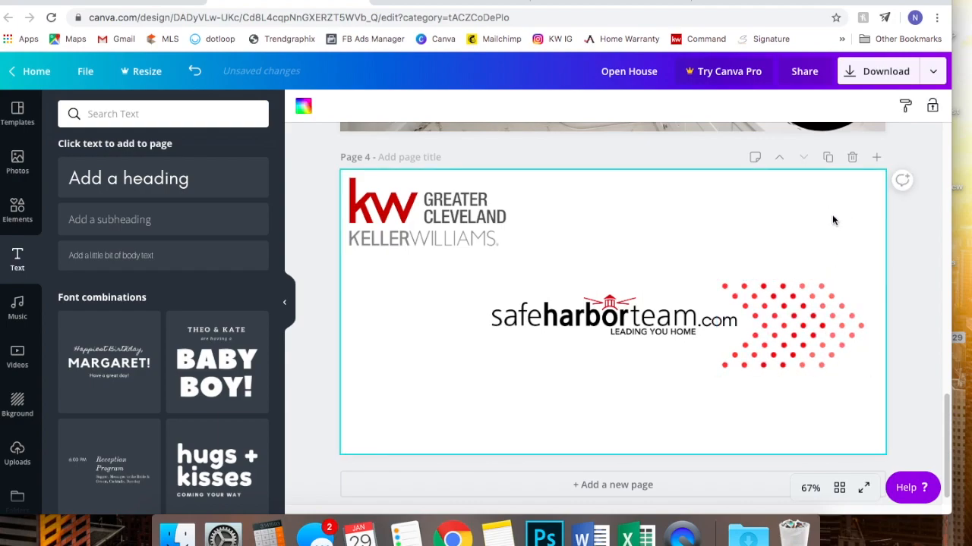
{"action": "key", "text": "super+v"}
{"action": "left_click_drag", "start_coordinate": [452, 255], "coordinate": [447, 347]}
{"action": "left_click_drag", "start_coordinate": [516, 319], "coordinate": [436, 320]}
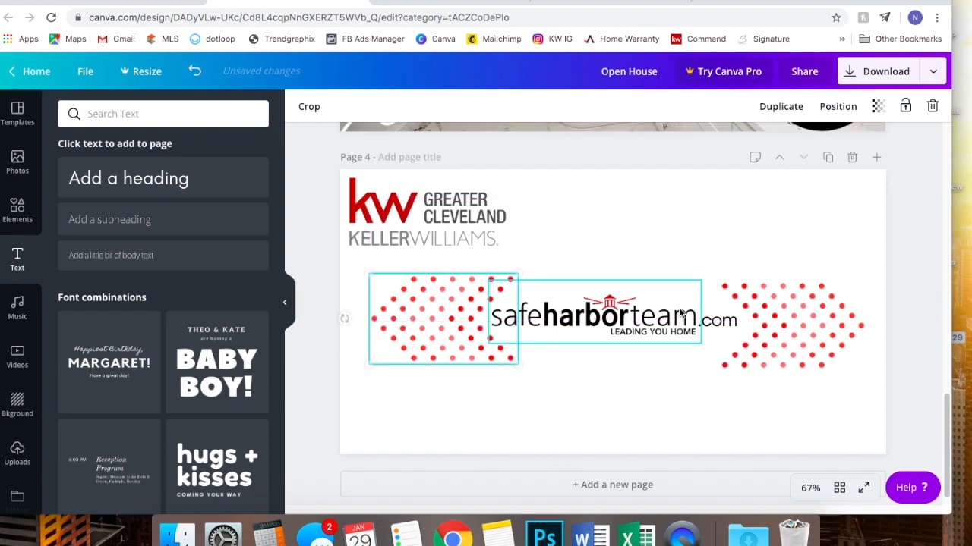
{"action": "left_click_drag", "start_coordinate": [781, 322], "coordinate": [774, 310]}
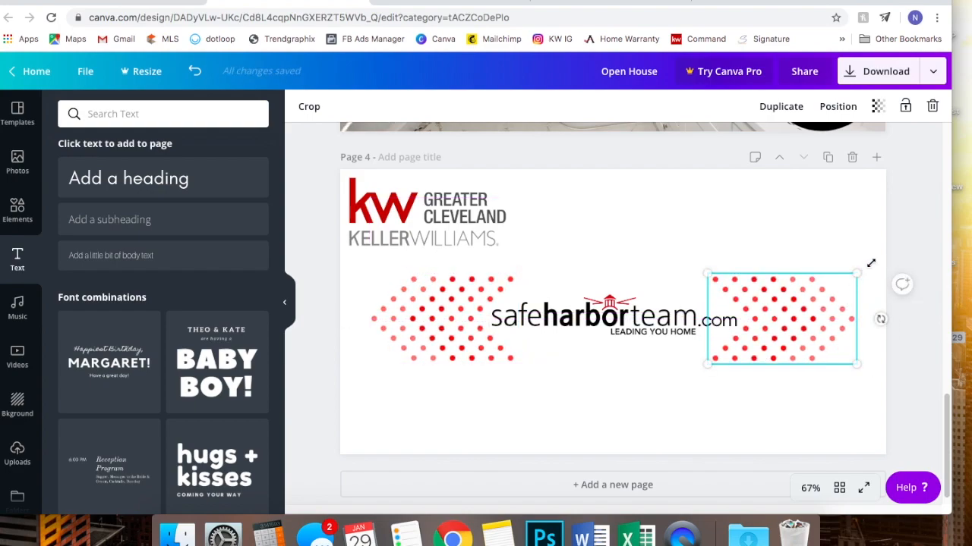
{"action": "left_click", "coordinate": [893, 267]}
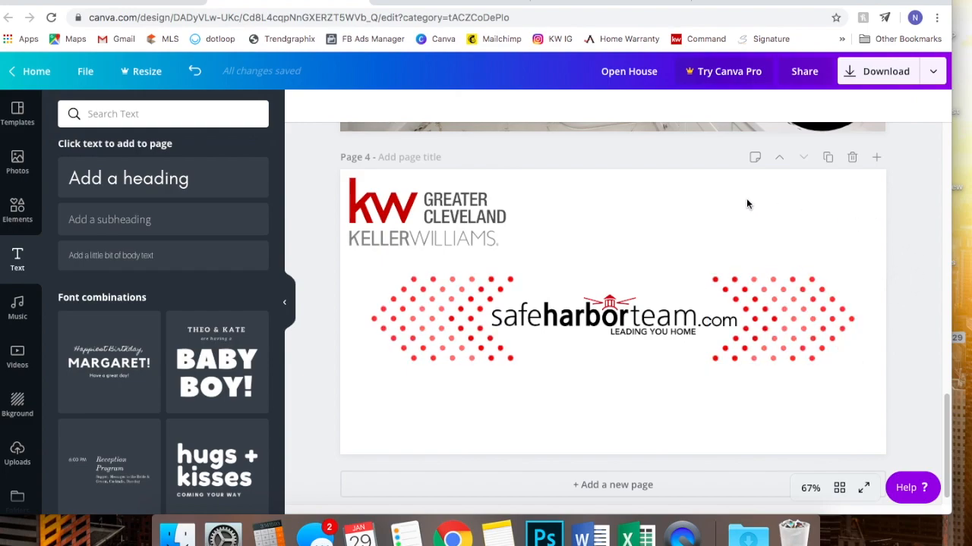
- Resize the left dot pattern to 200×329 and the right to 185×304, snapping both into alignment
{"action": "left_click", "coordinate": [399, 304]}
{"action": "left_click_drag", "start_coordinate": [370, 276], "coordinate": [382, 280]}
{"action": "left_click_drag", "start_coordinate": [443, 321], "coordinate": [431, 316]}
{"action": "left_click", "coordinate": [751, 317]}
{"action": "left_click_drag", "start_coordinate": [855, 273], "coordinate": [835, 280]}
{"action": "left_click_drag", "start_coordinate": [802, 309], "coordinate": [807, 308]}
{"action": "left_click", "coordinate": [922, 258]}
- Move both dot patterns and the logo together down to the page centre
{"action": "left_click_drag", "start_coordinate": [887, 307], "coordinate": [407, 304]}
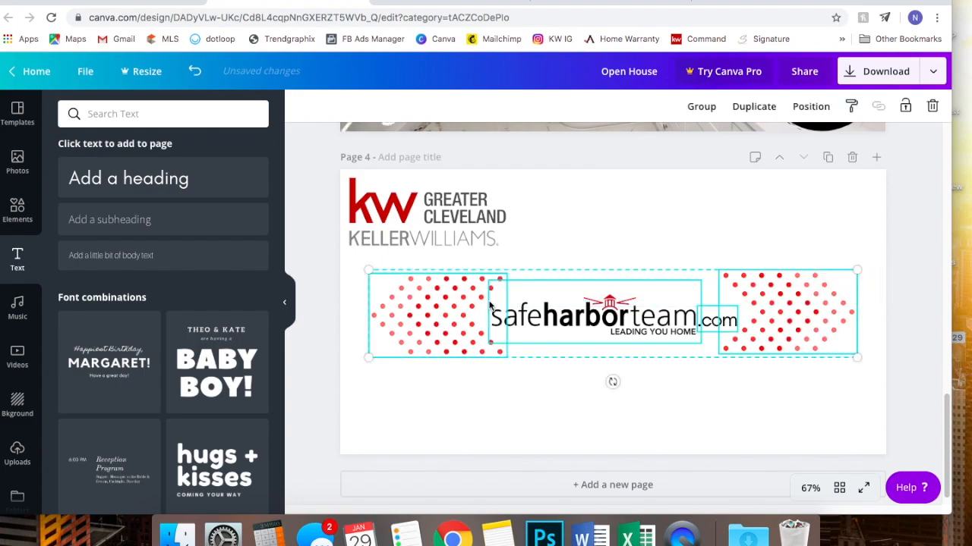
{"action": "left_click_drag", "start_coordinate": [575, 298], "coordinate": [575, 322]}
{"action": "left_click", "coordinate": [900, 248]}
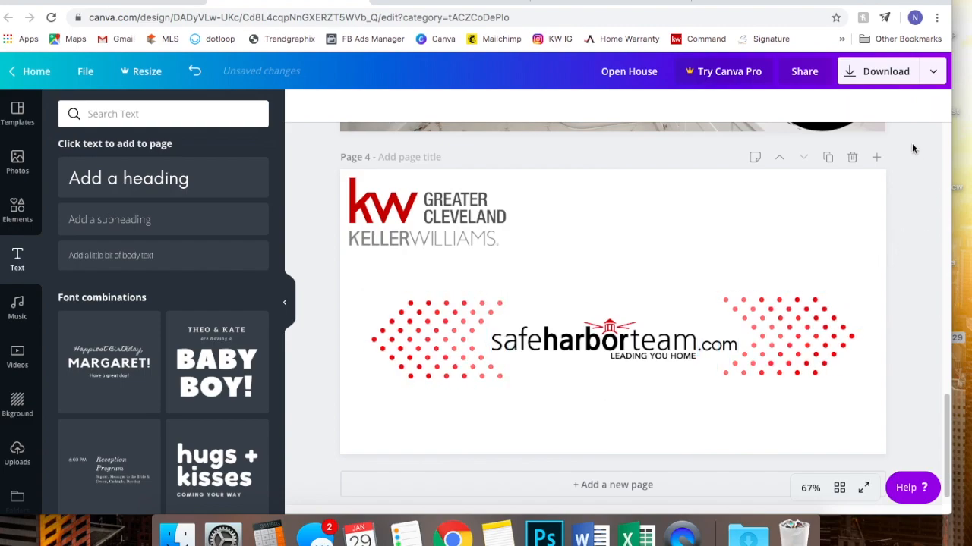
- Set the download file type to Video
{"action": "scroll", "coordinate": [923, 158], "scroll_direction": "up", "scroll_amount": 15}
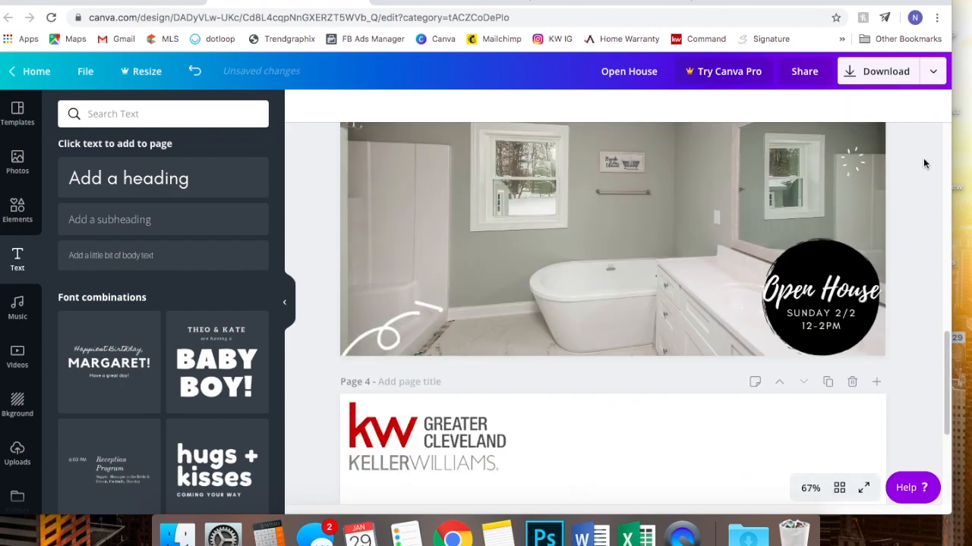
{"action": "scroll", "coordinate": [923, 158], "scroll_direction": "down", "scroll_amount": 1}
{"action": "scroll", "coordinate": [923, 158], "scroll_direction": "up", "scroll_amount": 1}
{"action": "left_click", "coordinate": [932, 72]}
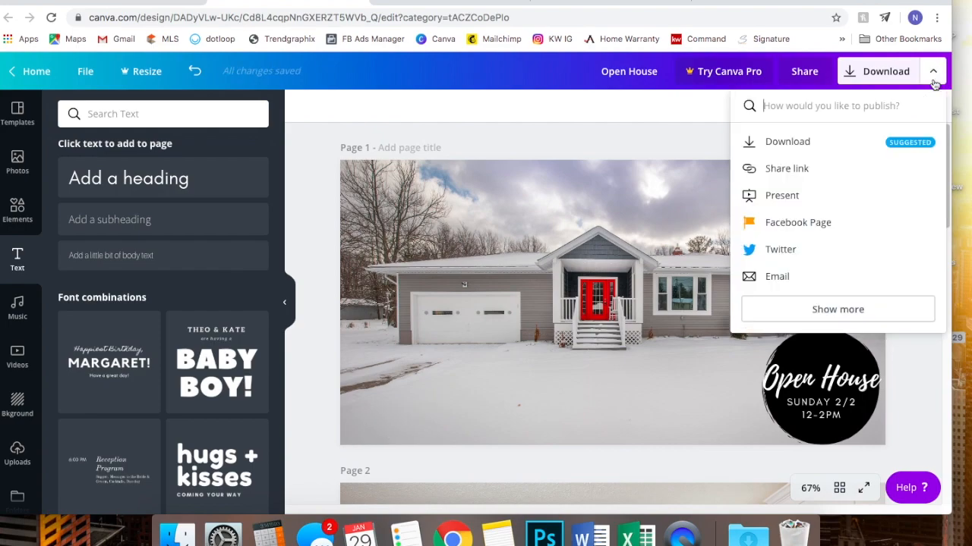
{"action": "left_click", "coordinate": [834, 143]}
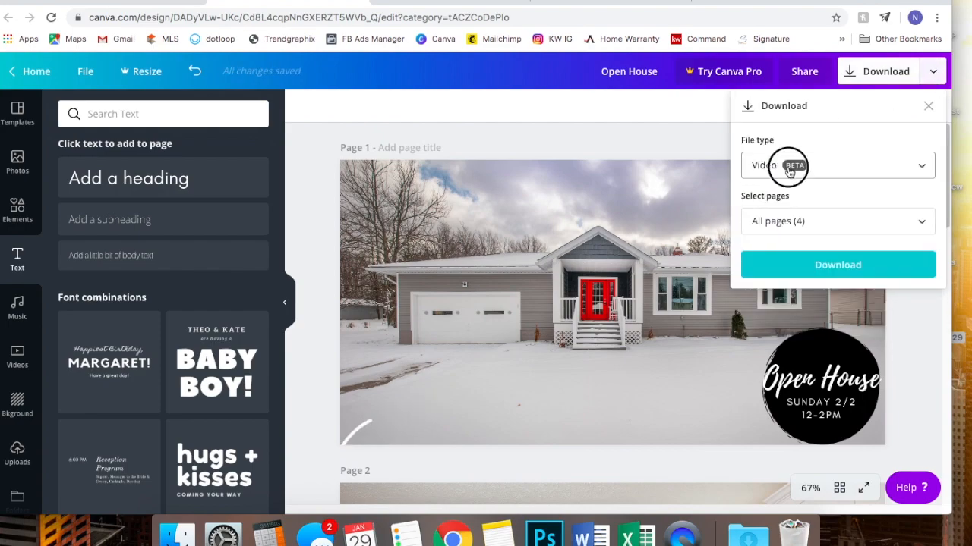
{"action": "left_click", "coordinate": [855, 163]}
{"action": "left_click", "coordinate": [837, 230]}
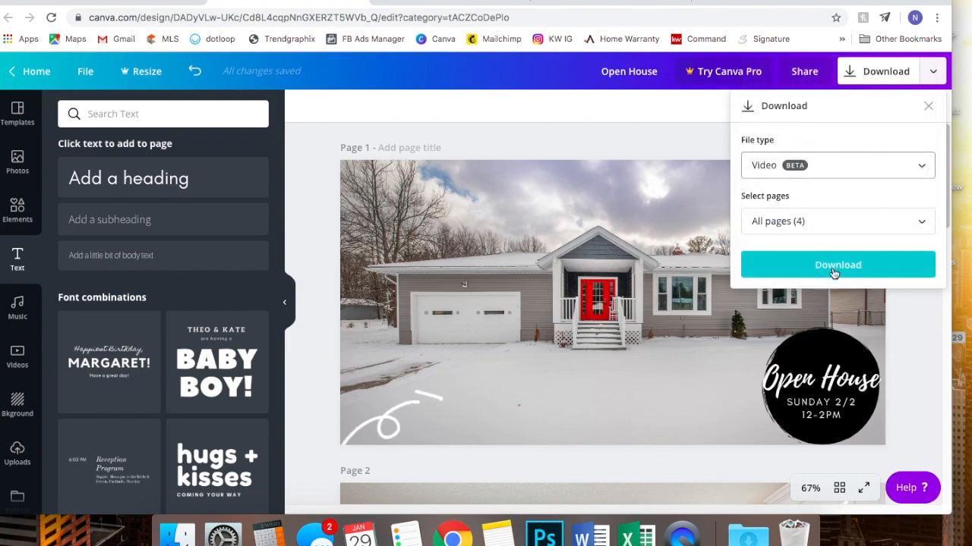
{"action": "left_click", "coordinate": [923, 355]}
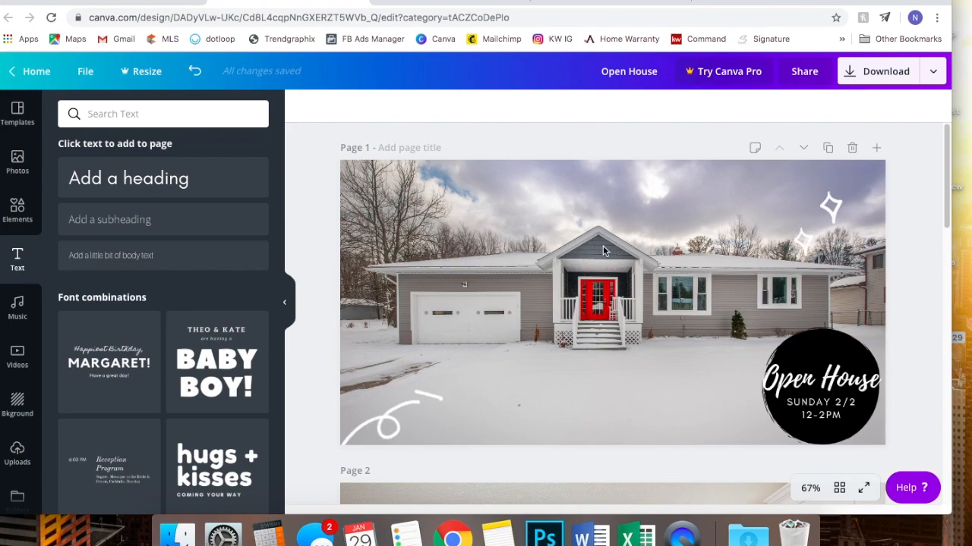
- Download only Page 1 as video, Open House (8).mp4, and dismiss the Canva Pro offer
{"action": "scroll", "coordinate": [599, 251], "scroll_direction": "down", "scroll_amount": 12}
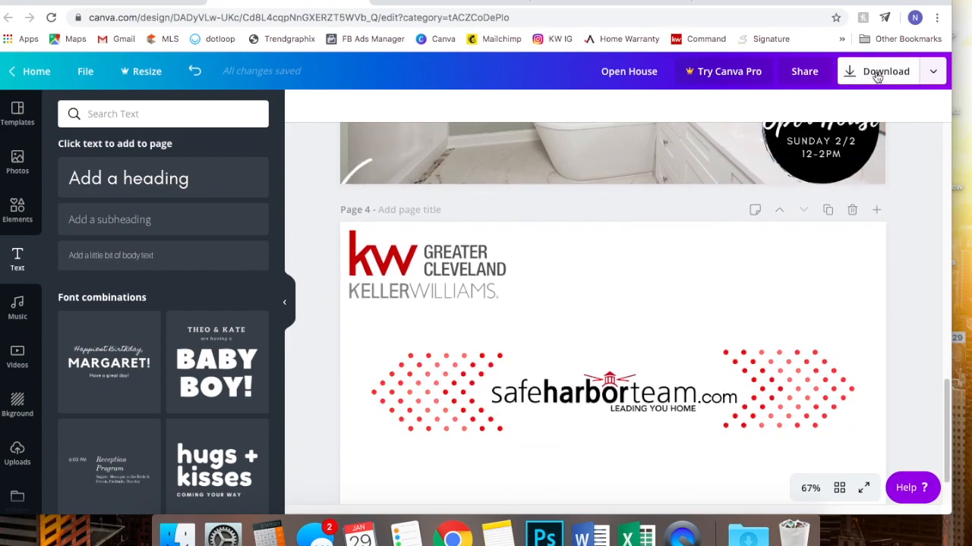
{"action": "left_click", "coordinate": [932, 72]}
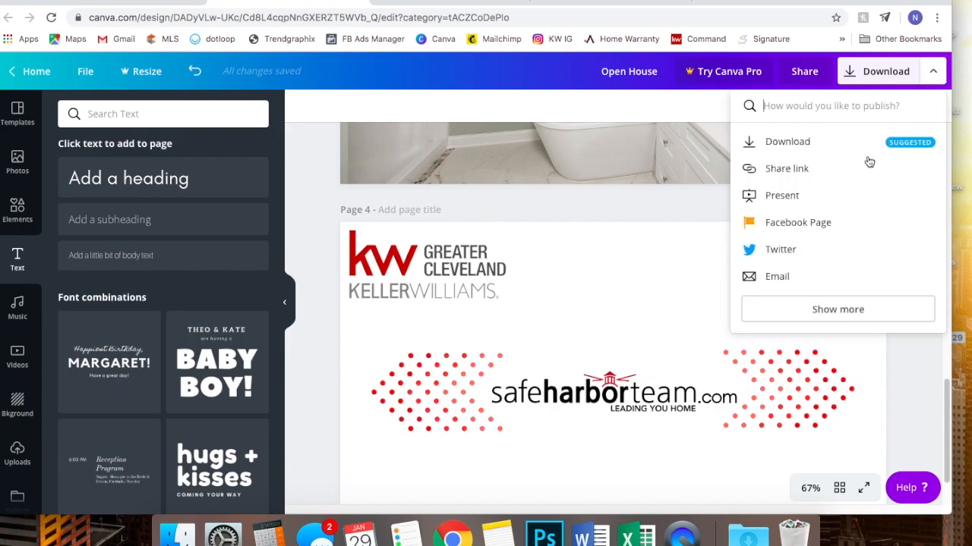
{"action": "left_click", "coordinate": [860, 144]}
{"action": "left_click", "coordinate": [835, 220]}
{"action": "left_click", "coordinate": [908, 298]}
{"action": "left_click", "coordinate": [850, 432]}
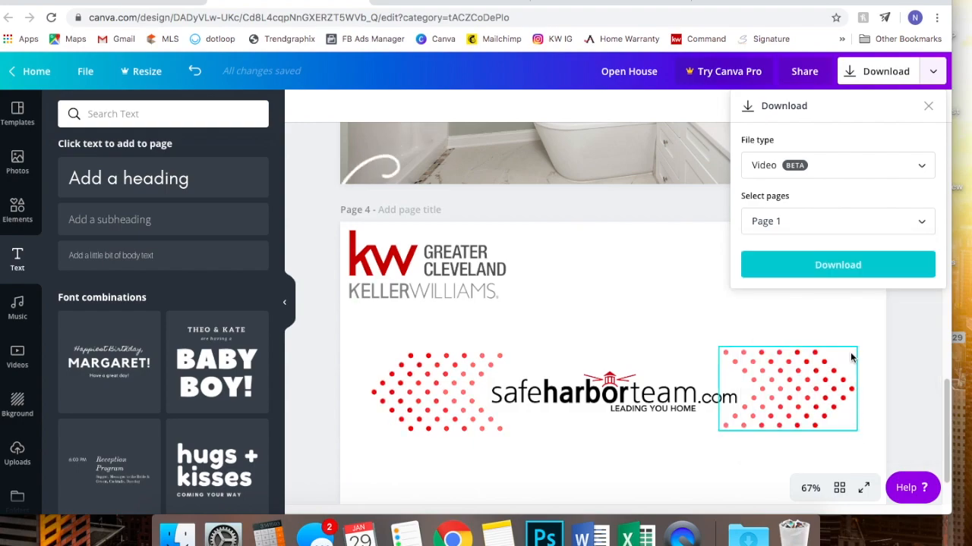
{"action": "left_click", "coordinate": [814, 264]}
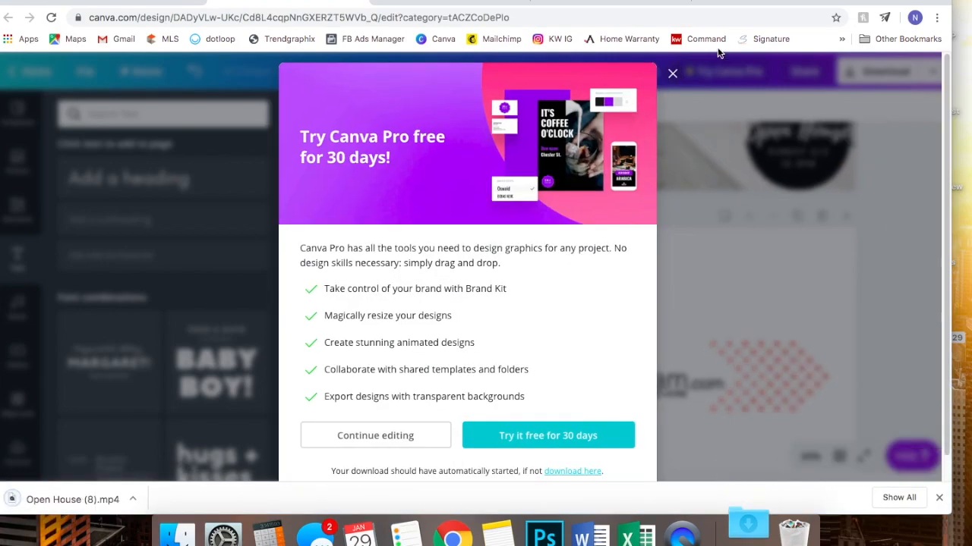
{"action": "left_click", "coordinate": [672, 75]}
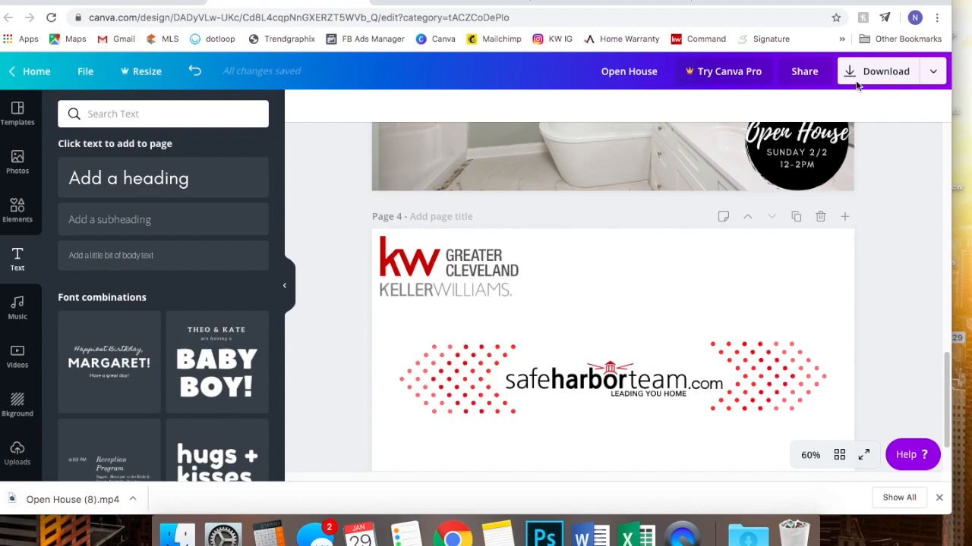
- Download only Page 2 of the design as an MP4 video, then dismiss the Canva Pro upgrade offer
{"action": "left_click", "coordinate": [932, 71]}
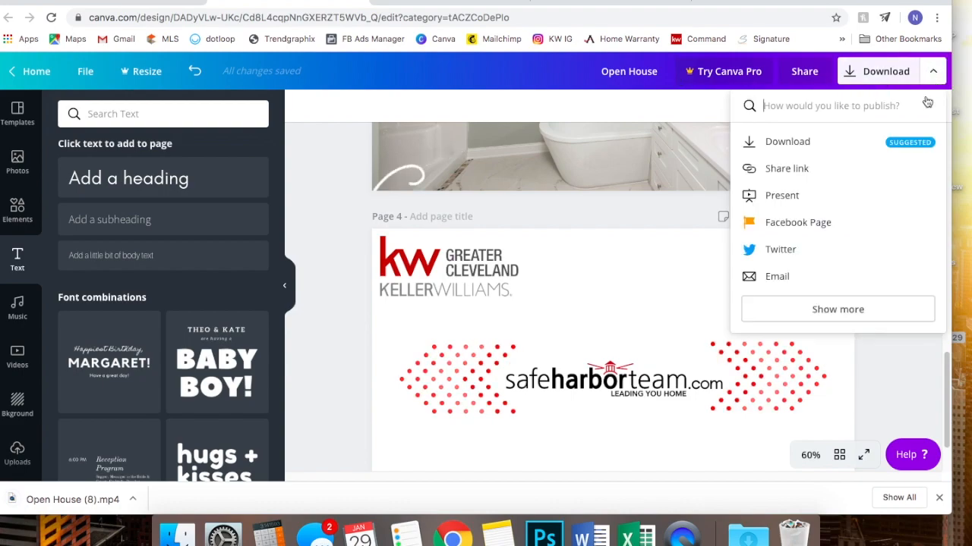
{"action": "left_click", "coordinate": [860, 147]}
{"action": "left_click", "coordinate": [796, 221]}
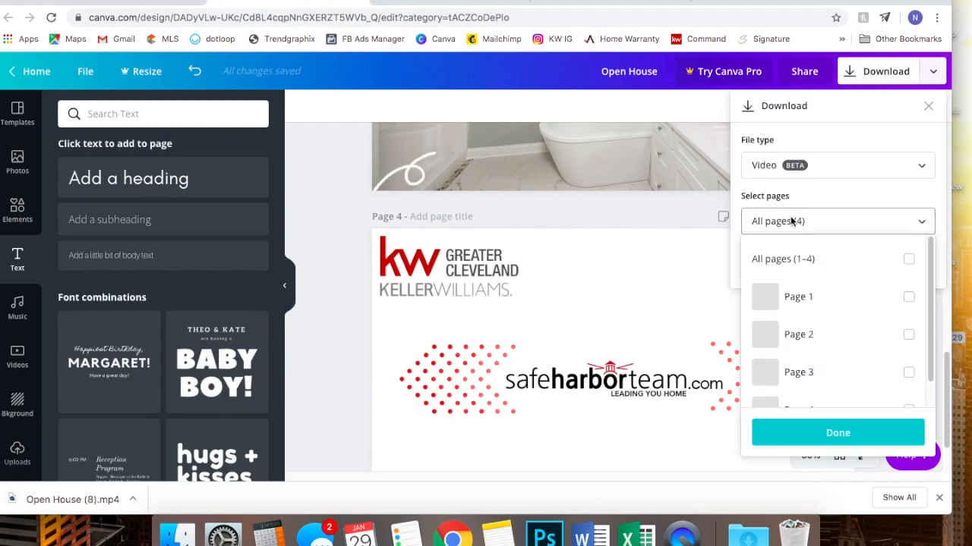
{"action": "left_click", "coordinate": [908, 338]}
{"action": "left_click", "coordinate": [873, 429]}
{"action": "left_click", "coordinate": [846, 262]}
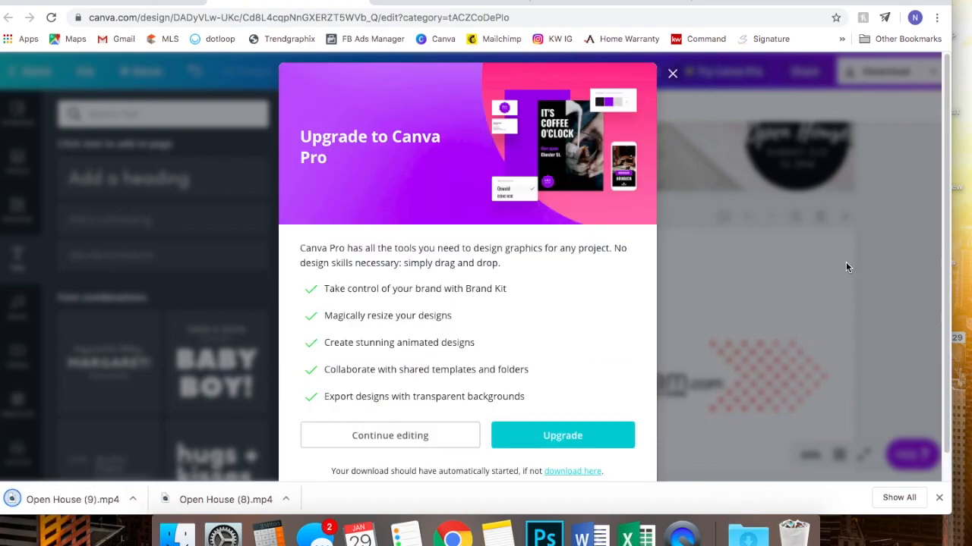
{"action": "left_click", "coordinate": [672, 73]}
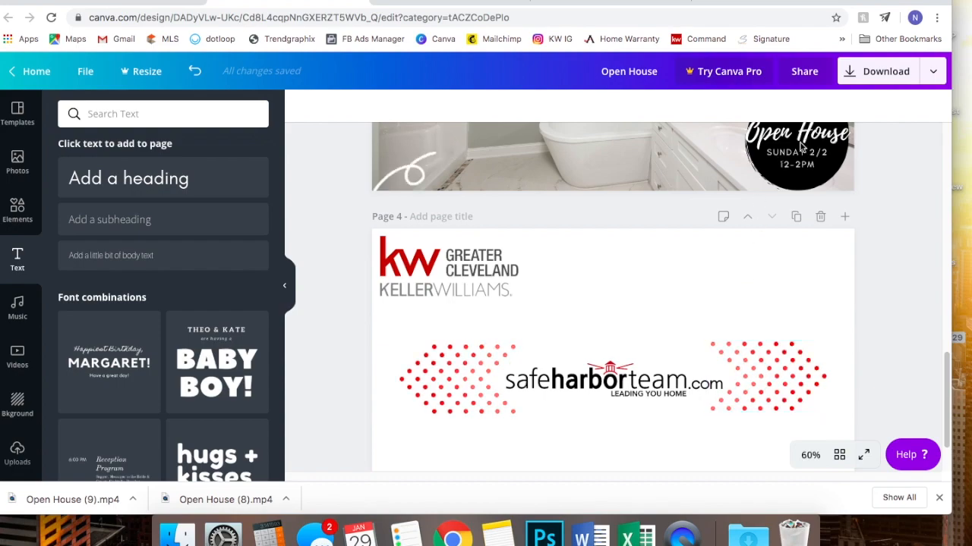
- Download only Page 3 of the design as an MP4 video, then dismiss the Canva Pro upgrade offer
{"action": "left_click", "coordinate": [933, 70]}
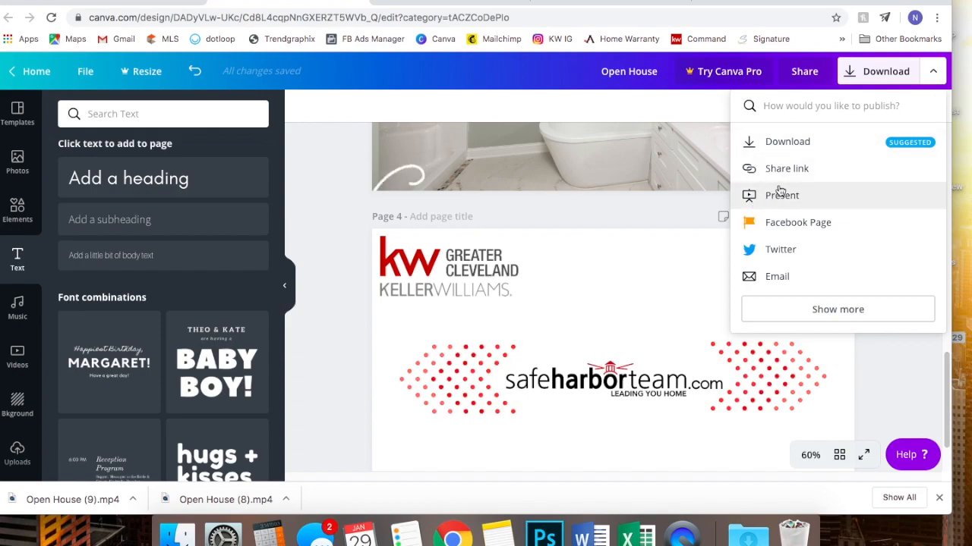
{"action": "left_click", "coordinate": [793, 144]}
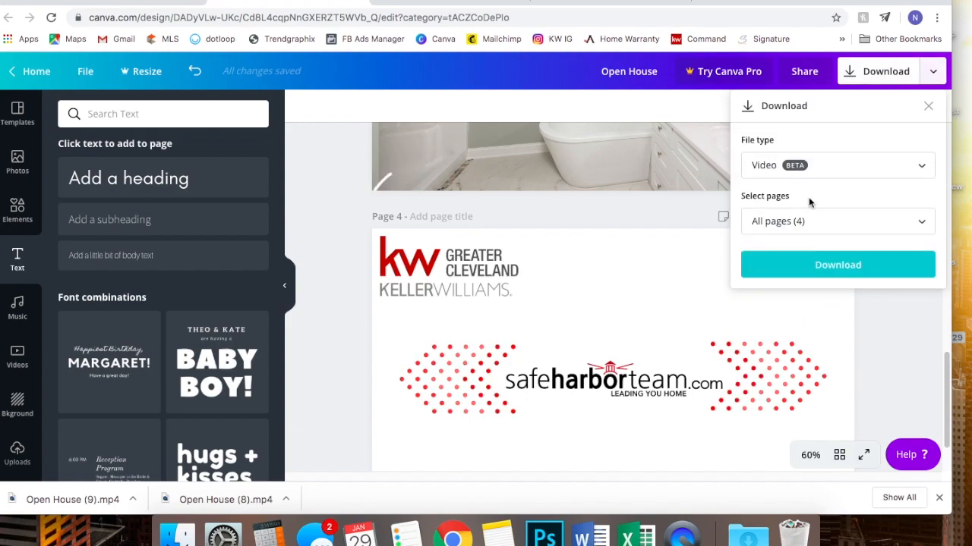
{"action": "left_click", "coordinate": [774, 221]}
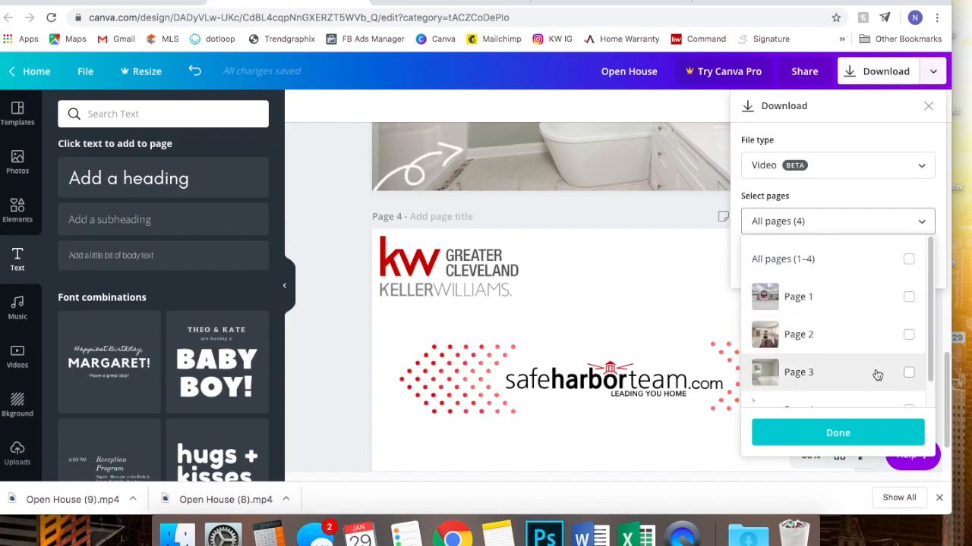
{"action": "left_click", "coordinate": [908, 372]}
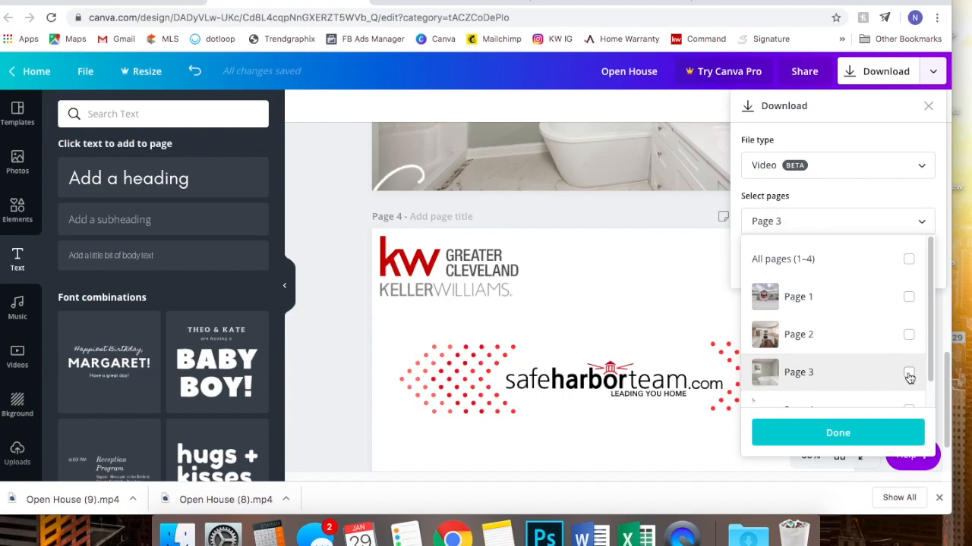
{"action": "left_click", "coordinate": [865, 435]}
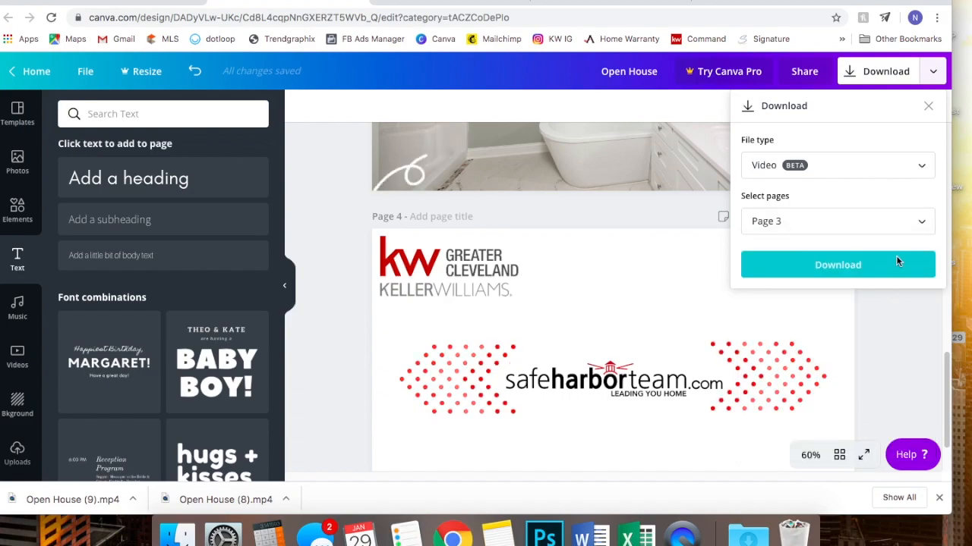
{"action": "left_click", "coordinate": [881, 267]}
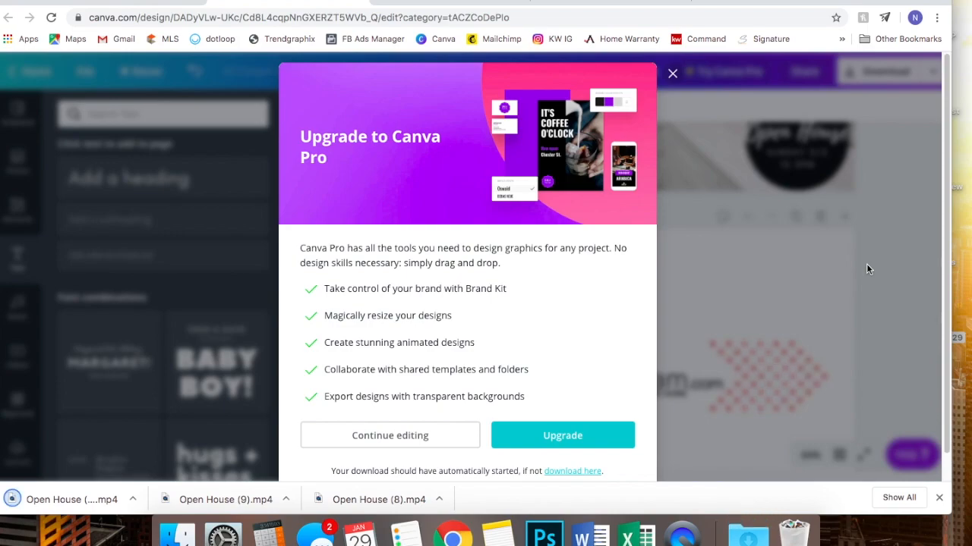
{"action": "left_click", "coordinate": [673, 74]}
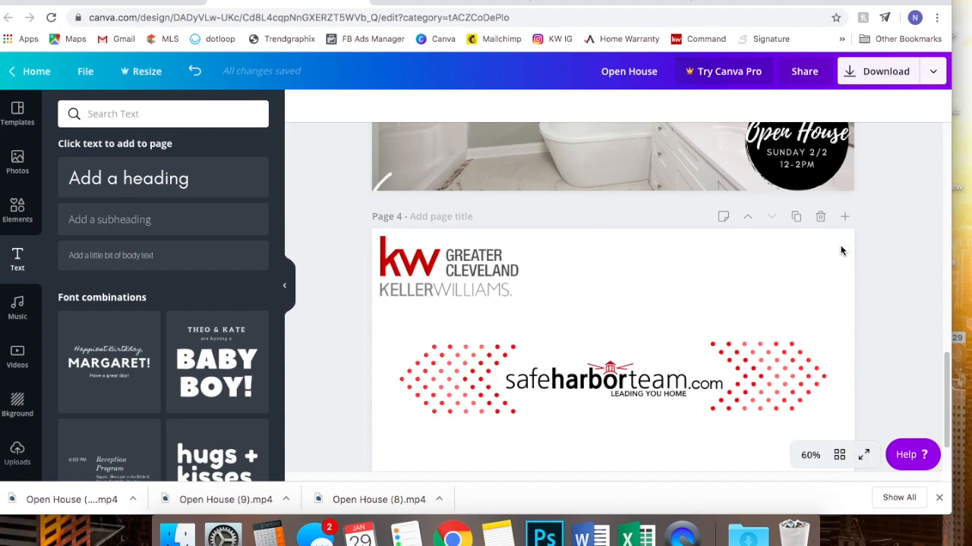
- Download only Page 4, the logo page, as an MP4 video, then dismiss the upgrade offer
{"action": "left_click", "coordinate": [932, 75]}
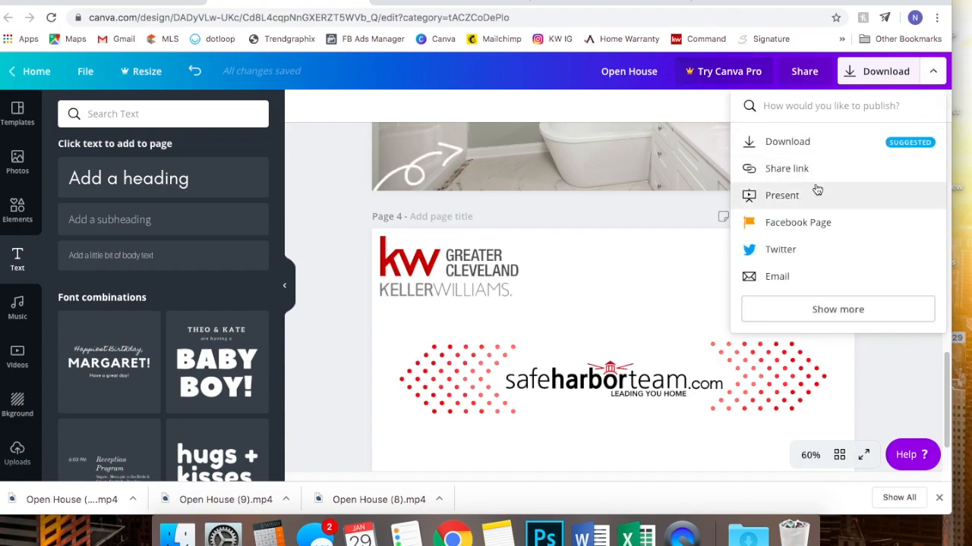
{"action": "left_click", "coordinate": [842, 144]}
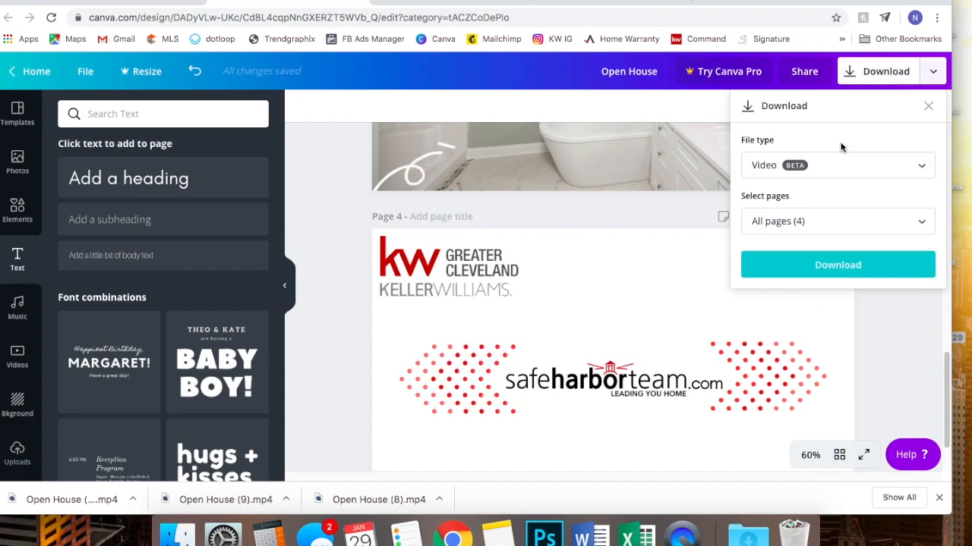
{"action": "left_click", "coordinate": [832, 221]}
{"action": "scroll", "coordinate": [828, 323], "scroll_direction": "down", "scroll_amount": 1}
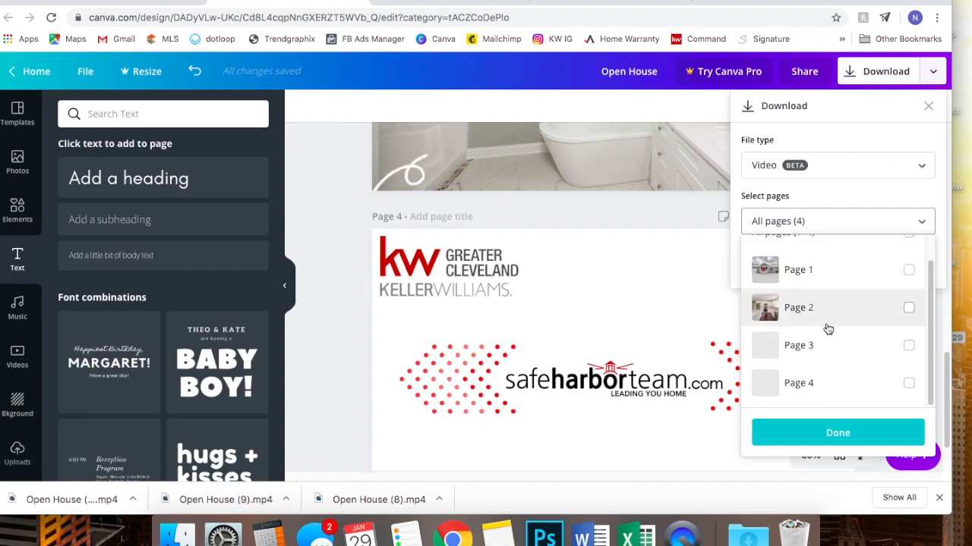
{"action": "left_click", "coordinate": [908, 384]}
{"action": "left_click", "coordinate": [893, 432]}
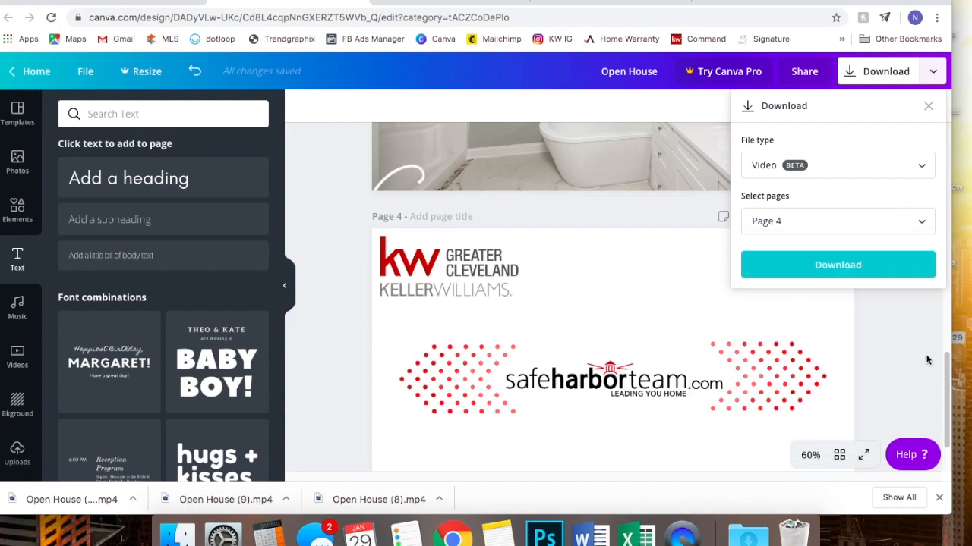
{"action": "left_click", "coordinate": [887, 262]}
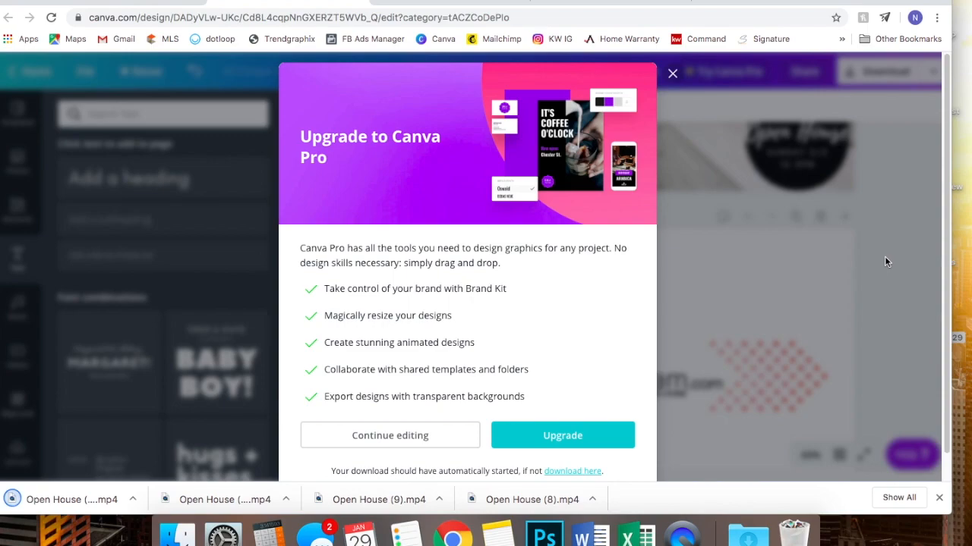
{"action": "left_click", "coordinate": [672, 75]}
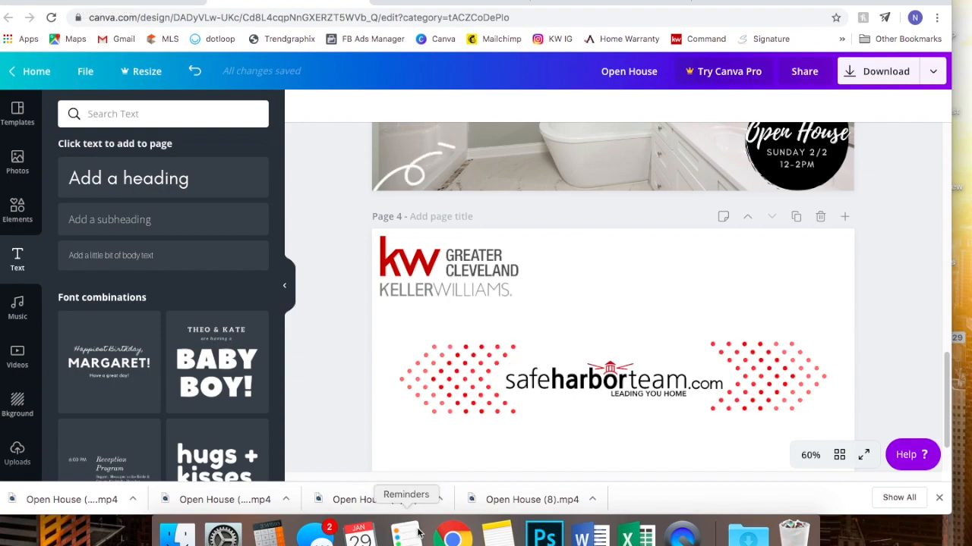
- Open Open House (8).mp4 from the Downloads stack in QuickTime Player
{"action": "mouse_move", "coordinate": [743, 2]}
{"action": "left_mouse_down"}
{"action": "mouse_move", "coordinate": [698, 256]}
{"action": "mouse_move", "coordinate": [781, 39]}
{"action": "mouse_move", "coordinate": [753, 1]}
{"action": "left_mouse_up"}
{"action": "left_click", "coordinate": [748, 535]}
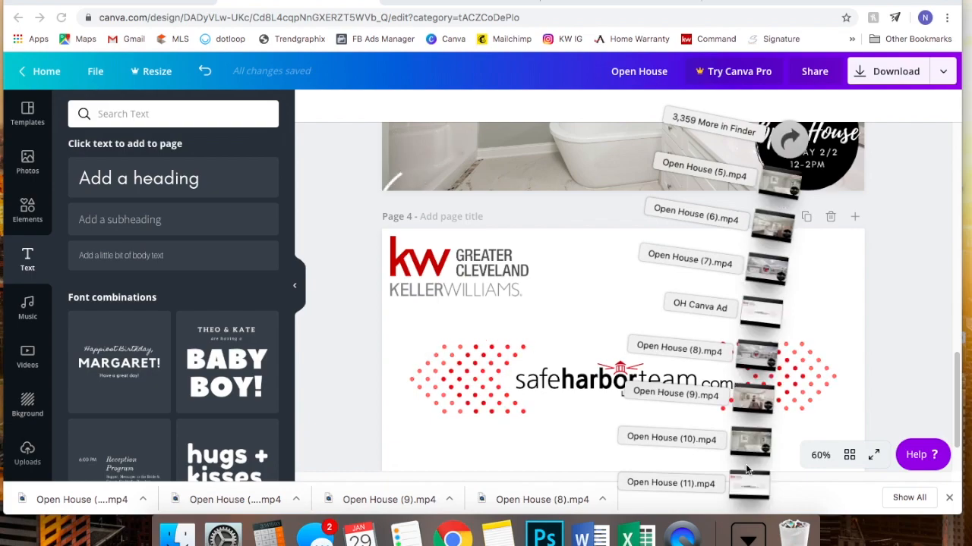
{"action": "left_click", "coordinate": [747, 356]}
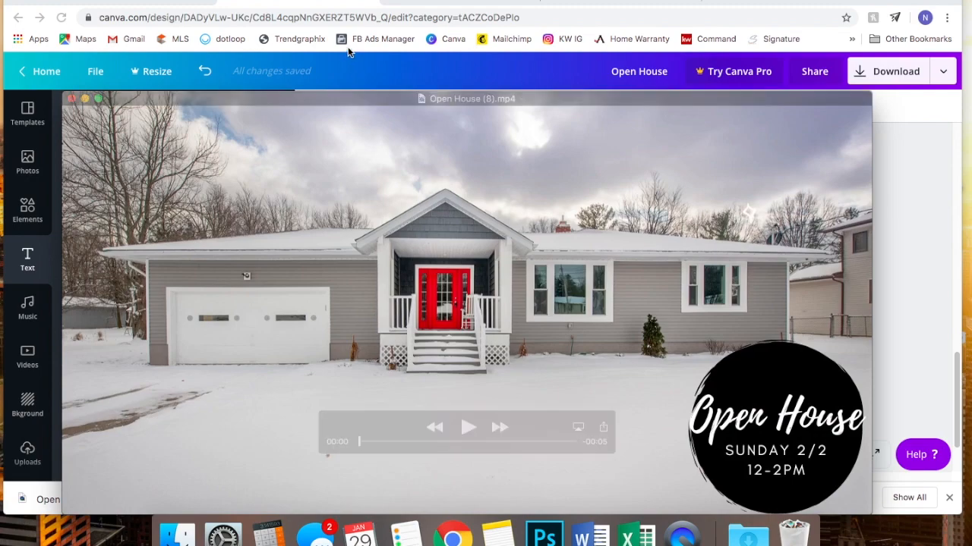
- Choose Edit > Add Clip to End… to bring up the file chooser
{"action": "left_click", "coordinate": [136, 1]}
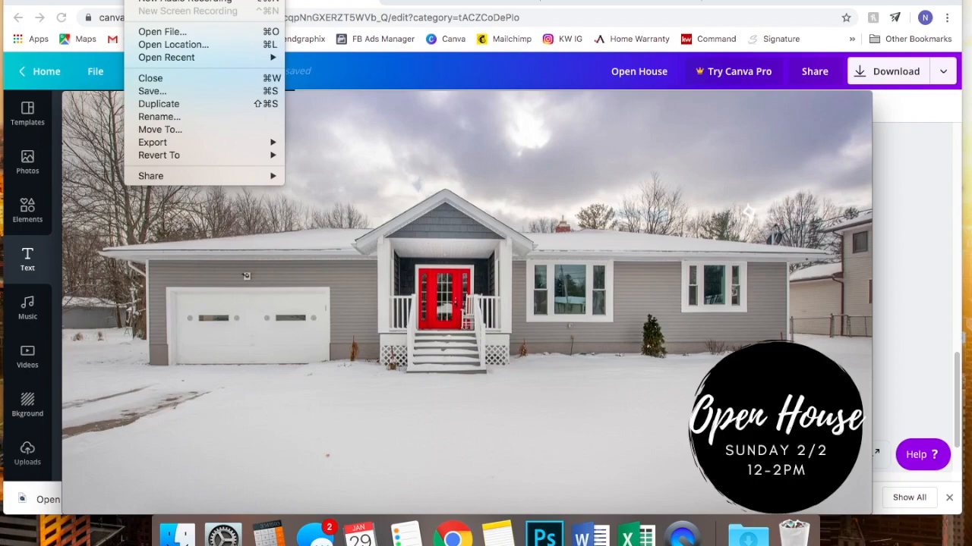
{"action": "mouse_move", "coordinate": [169, 1]}
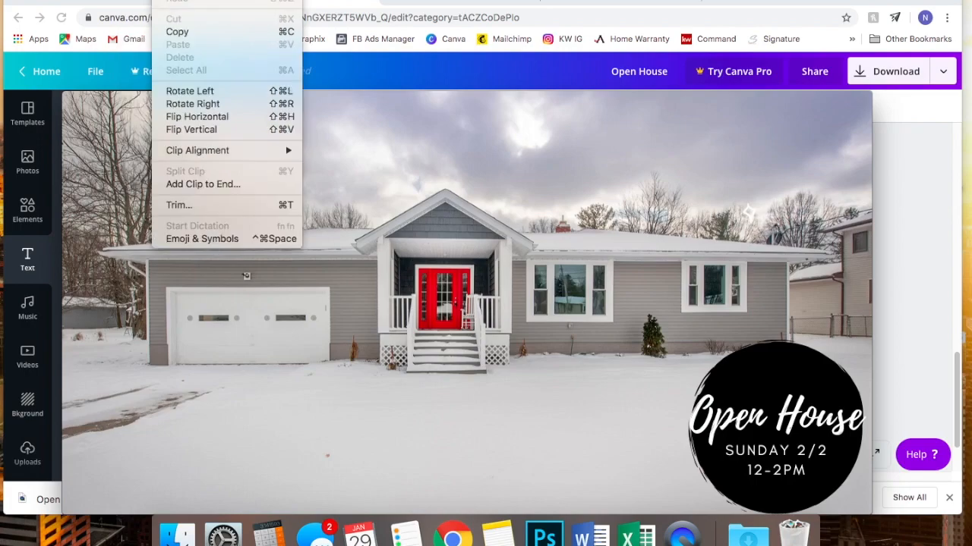
{"action": "left_click", "coordinate": [199, 184]}
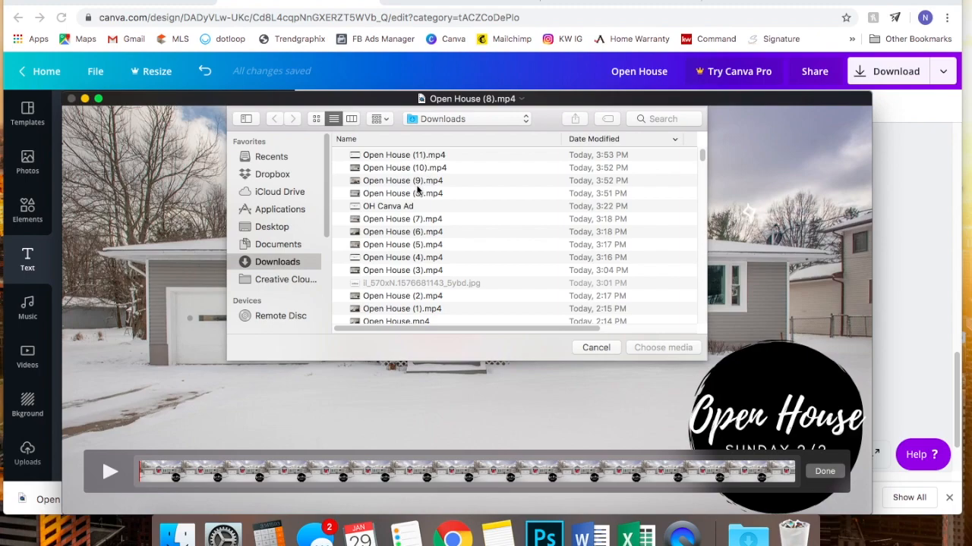
- Append Open House (9), (10) and (11).mp4 to the end of the house clip
{"action": "left_click", "coordinate": [417, 183]}
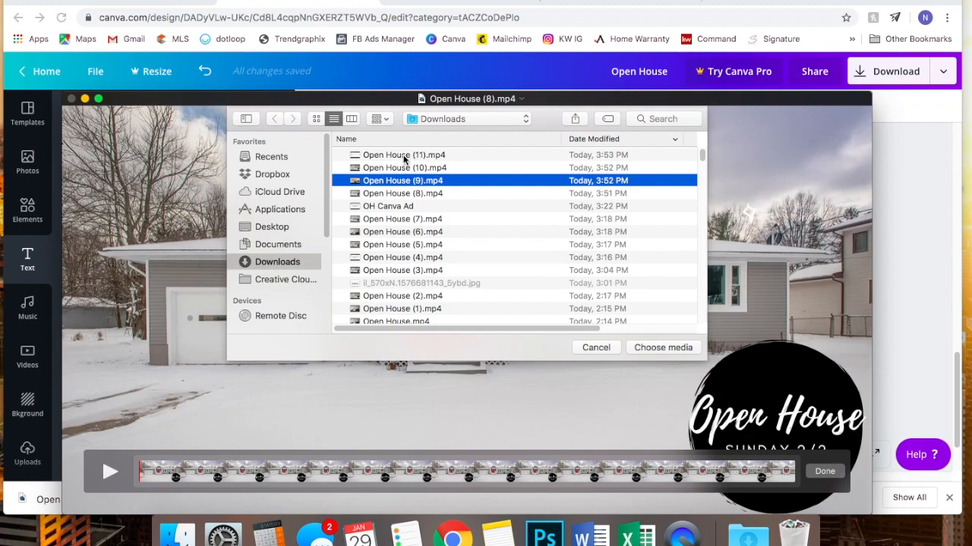
{"action": "left_click", "coordinate": [405, 156], "text": "shift"}
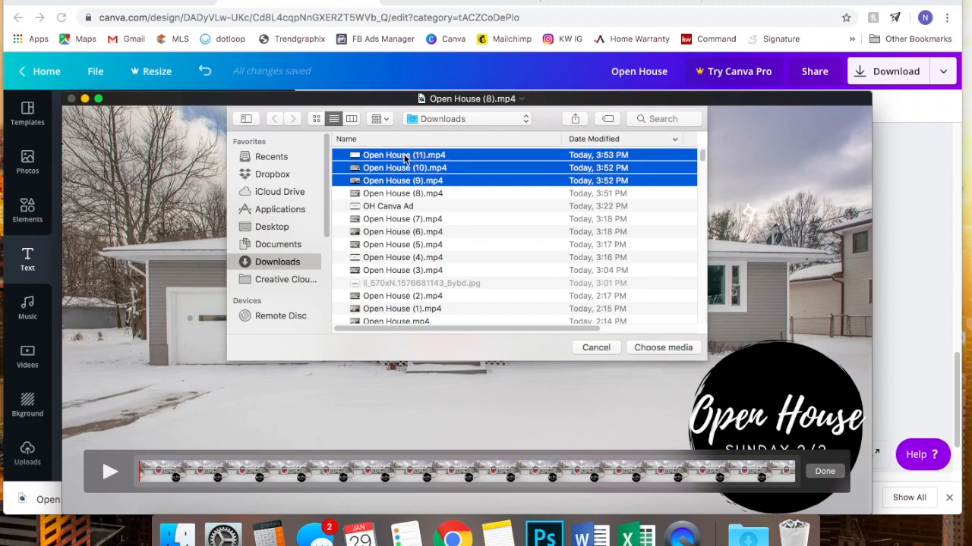
{"action": "left_click", "coordinate": [662, 347]}
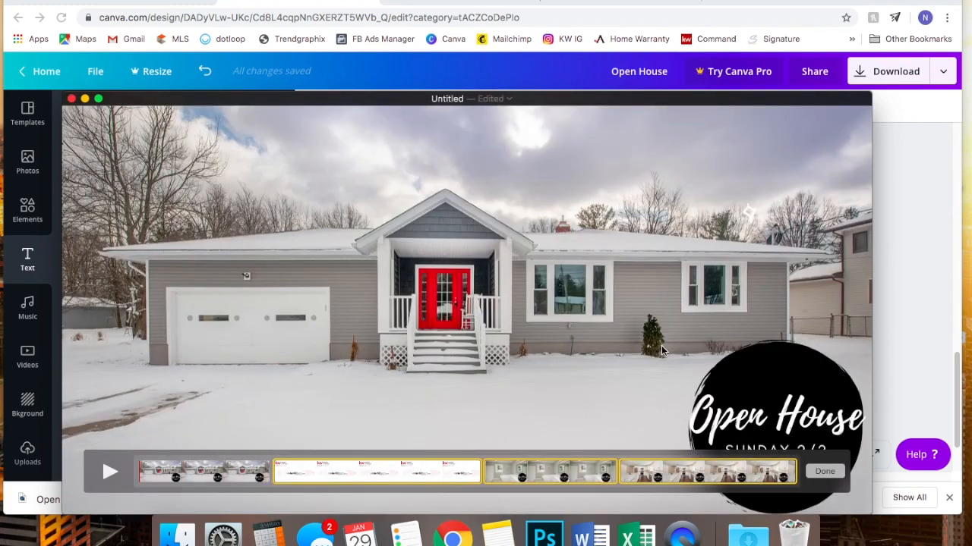
- Reorder the timeline clips so the logo slide comes last, then play the joined video
{"action": "left_click", "coordinate": [369, 472]}
{"action": "left_click_drag", "start_coordinate": [318, 472], "coordinate": [712, 473]}
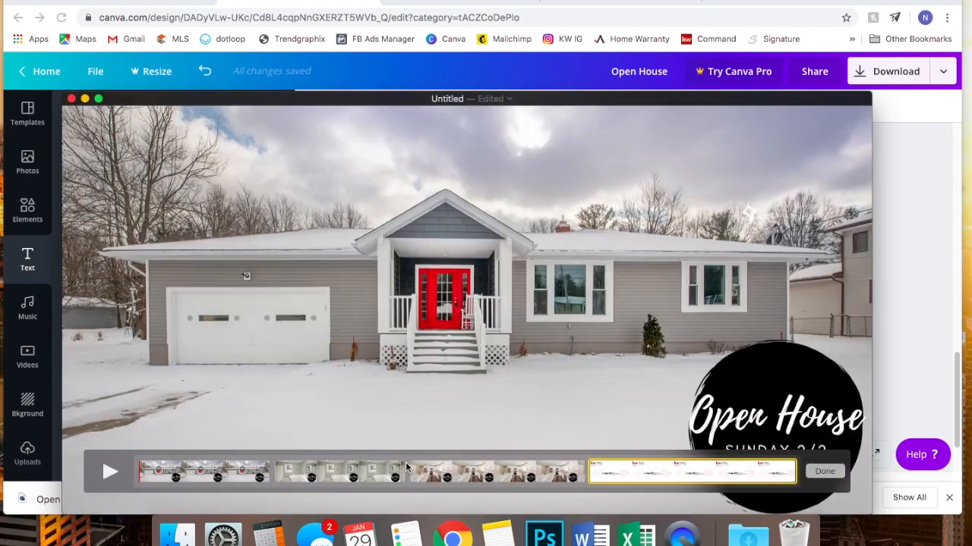
{"action": "left_click_drag", "start_coordinate": [501, 480], "coordinate": [406, 492]}
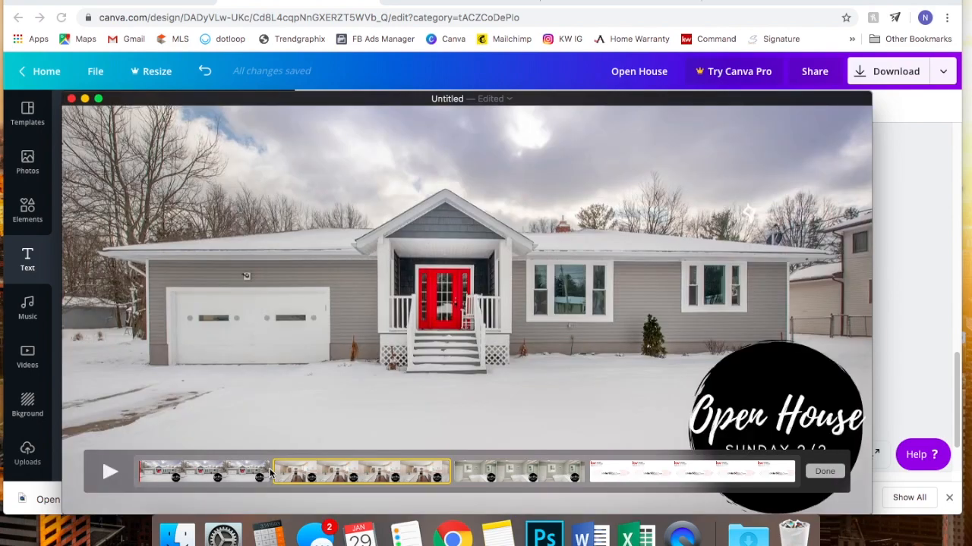
{"action": "left_click", "coordinate": [225, 475]}
{"action": "left_click", "coordinate": [110, 470]}
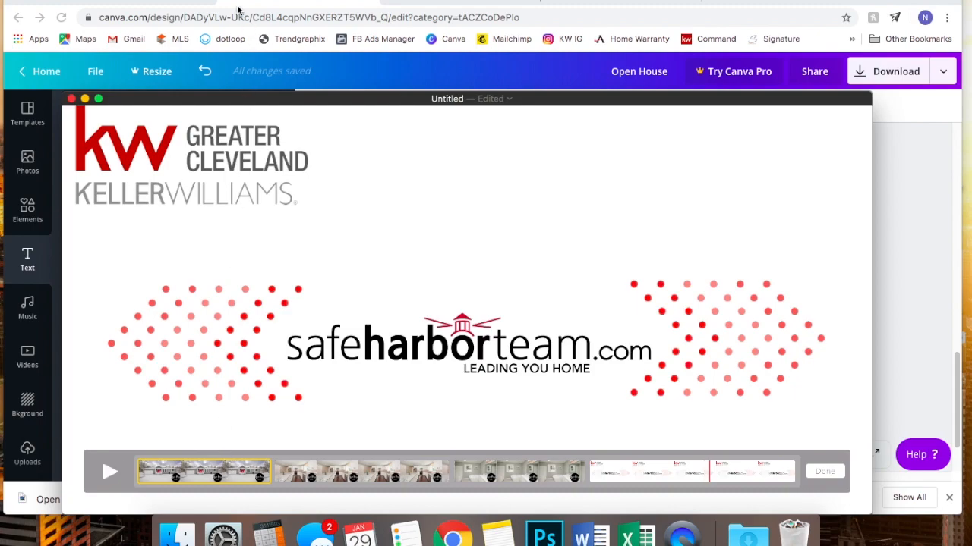
- Trim the first house clip down to its first 3.75 seconds
{"action": "left_click", "coordinate": [165, 0]}
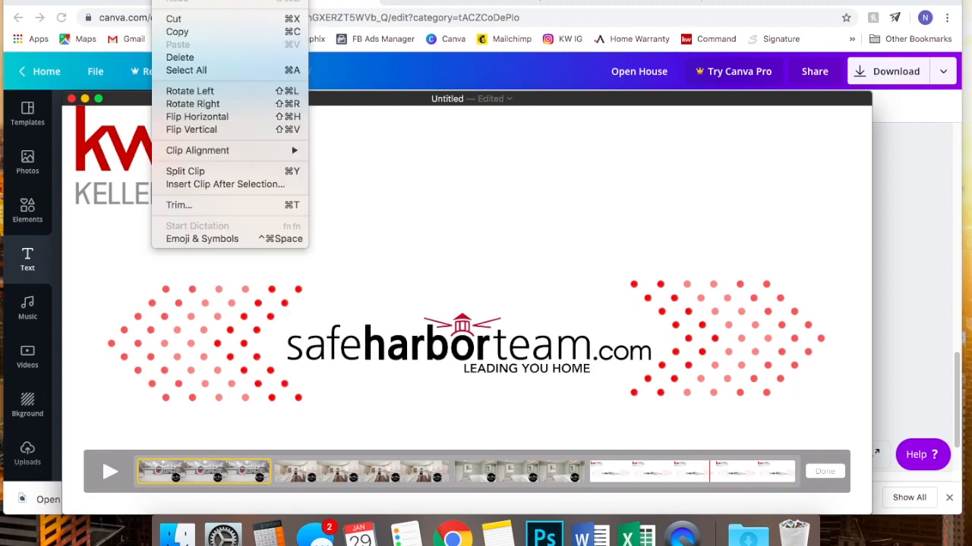
{"action": "left_click", "coordinate": [199, 208]}
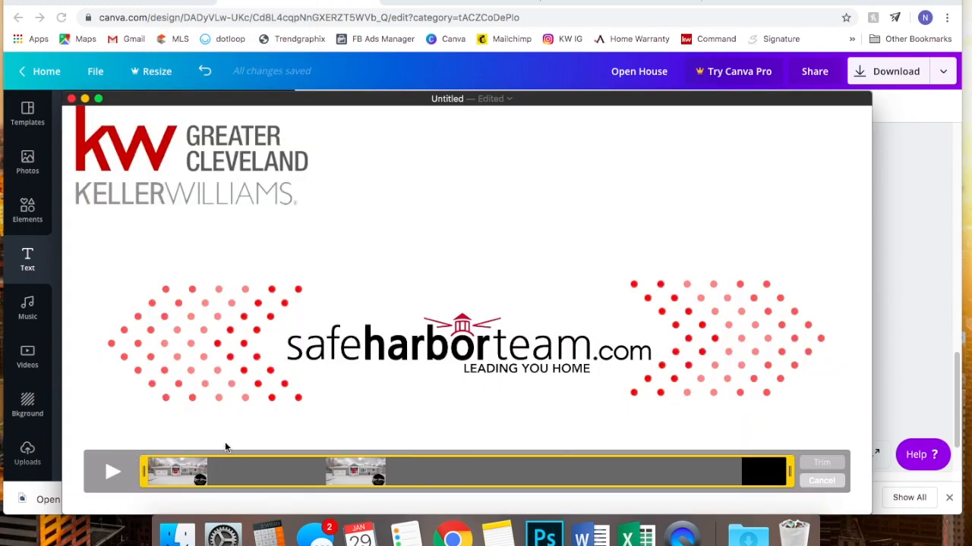
{"action": "left_click_drag", "start_coordinate": [791, 474], "coordinate": [540, 500]}
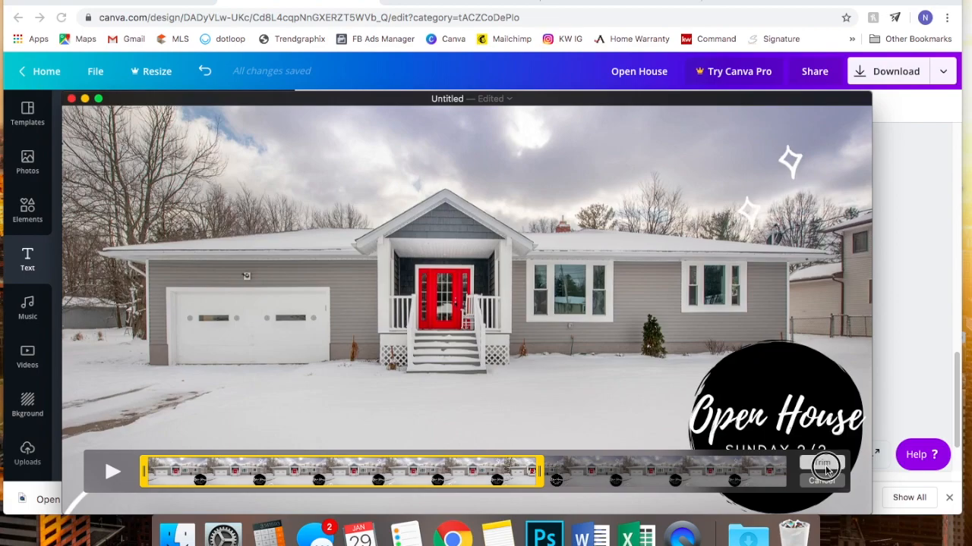
- Apply the house clip trim, then trim the kitchen clip to about 2.5 seconds
{"action": "left_click", "coordinate": [822, 464]}
{"action": "left_click", "coordinate": [338, 478]}
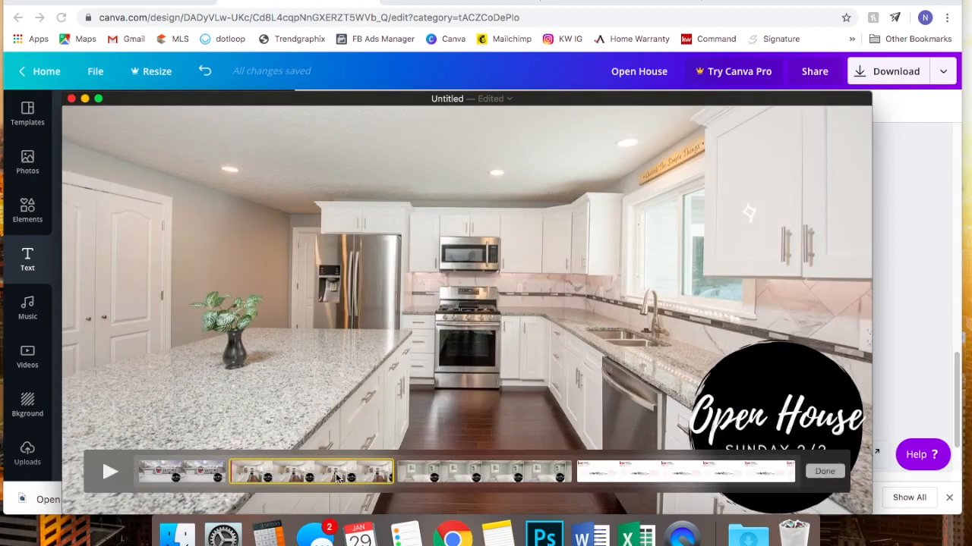
{"action": "left_click", "coordinate": [133, 0]}
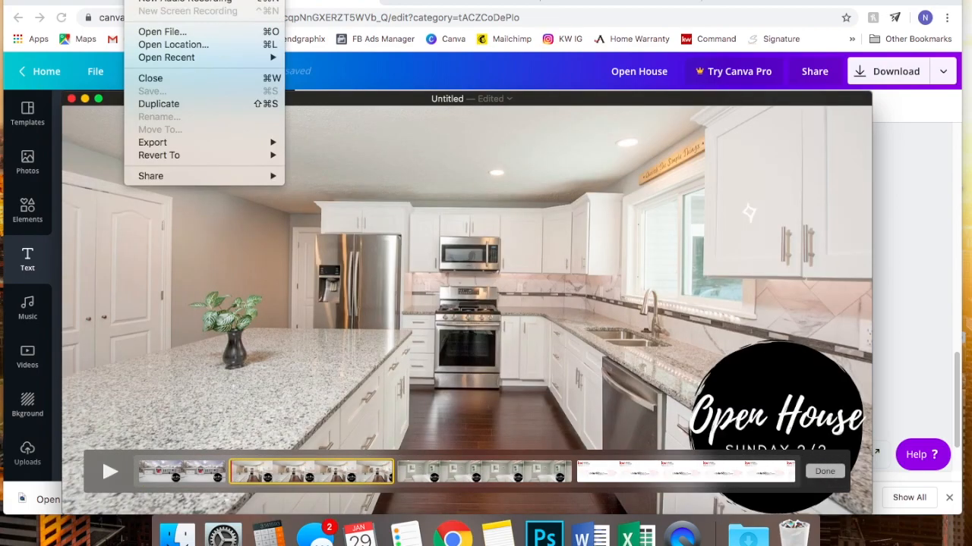
{"action": "mouse_move", "coordinate": [161, 0]}
{"action": "left_click", "coordinate": [189, 205]}
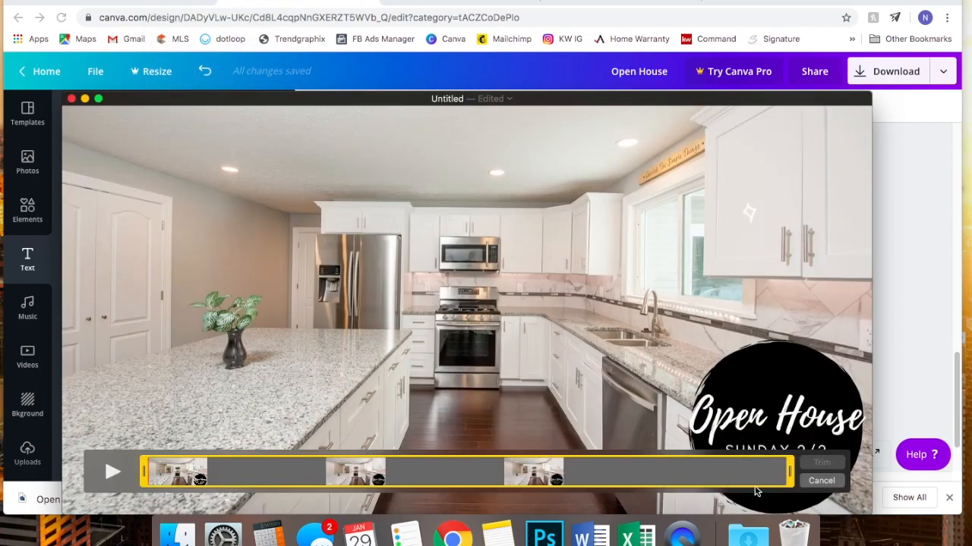
{"action": "left_click_drag", "start_coordinate": [791, 471], "coordinate": [483, 468]}
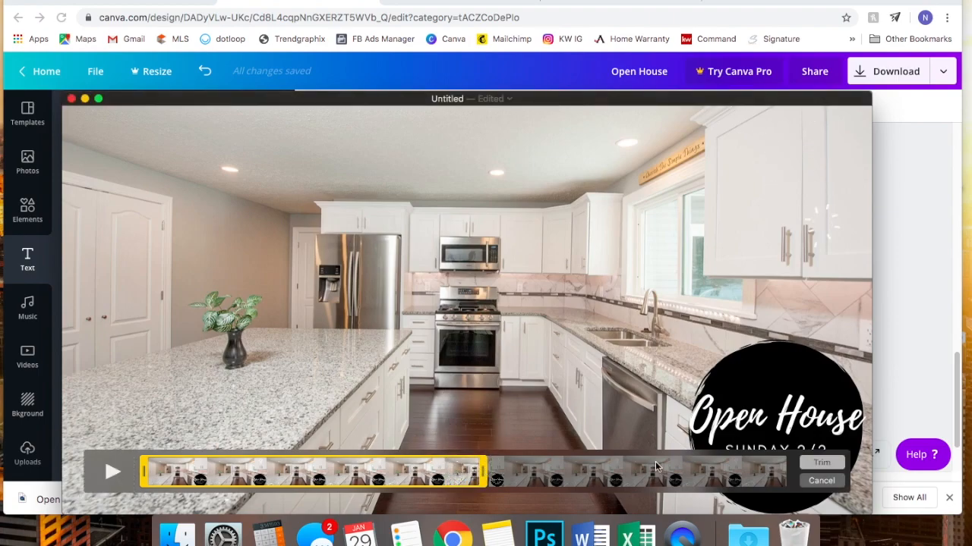
{"action": "mouse_move", "coordinate": [483, 476]}
{"action": "left_mouse_down"}
{"action": "mouse_move", "coordinate": [475, 472]}
{"action": "mouse_move", "coordinate": [486, 475]}
{"action": "left_mouse_up"}
{"action": "left_click", "coordinate": [821, 463]}
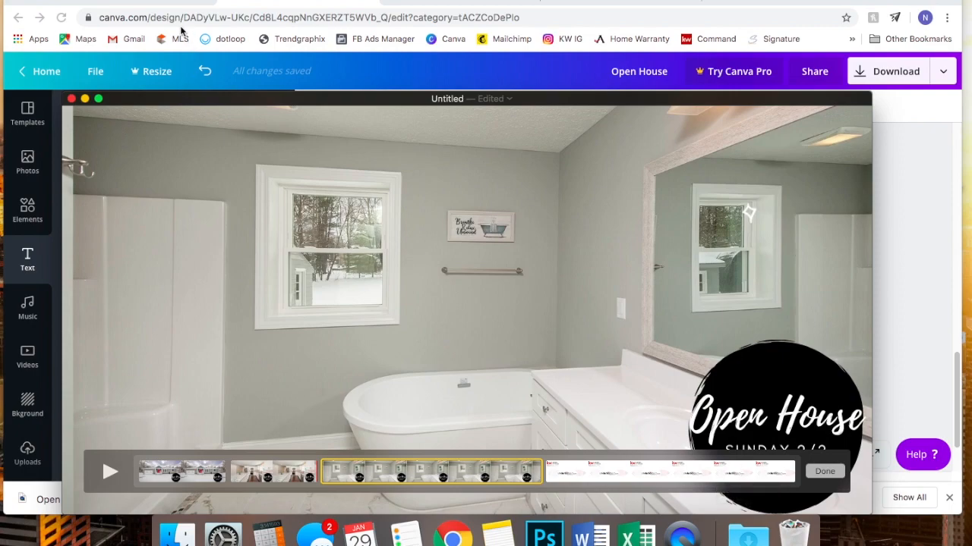
- Trim the bathroom clip to about its first 3.9 seconds and apply it
{"action": "left_click", "coordinate": [141, 0]}
{"action": "mouse_move", "coordinate": [167, 0]}
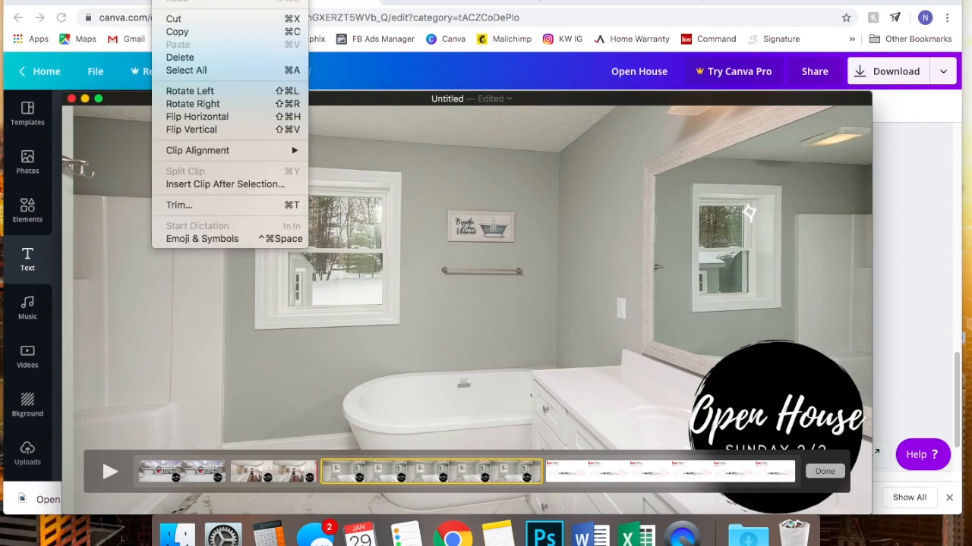
{"action": "left_click", "coordinate": [180, 205]}
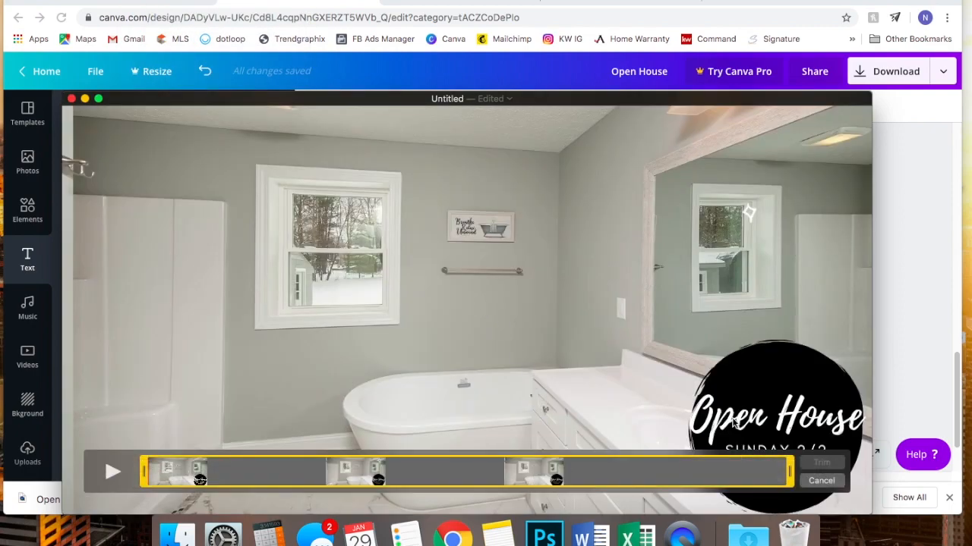
{"action": "left_click_drag", "start_coordinate": [790, 473], "coordinate": [459, 483]}
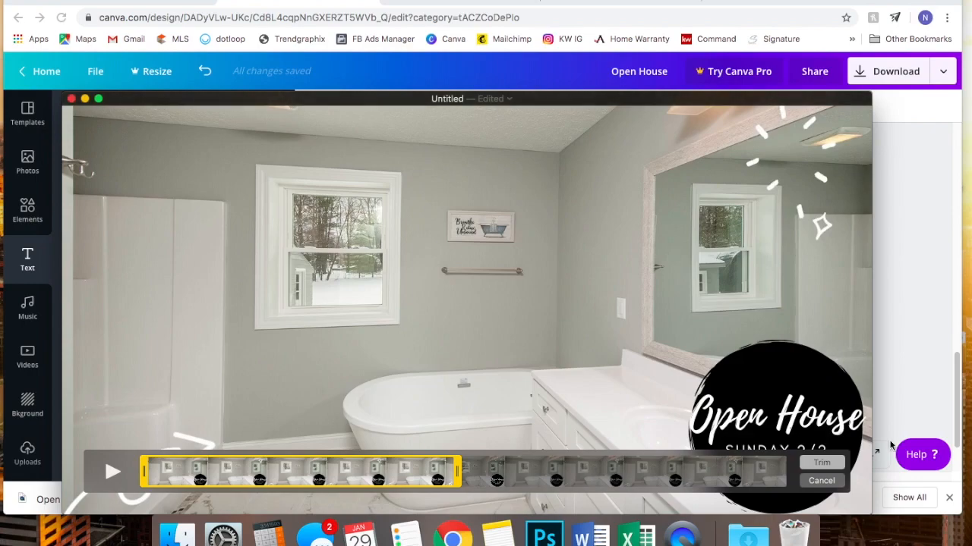
{"action": "left_click", "coordinate": [835, 464]}
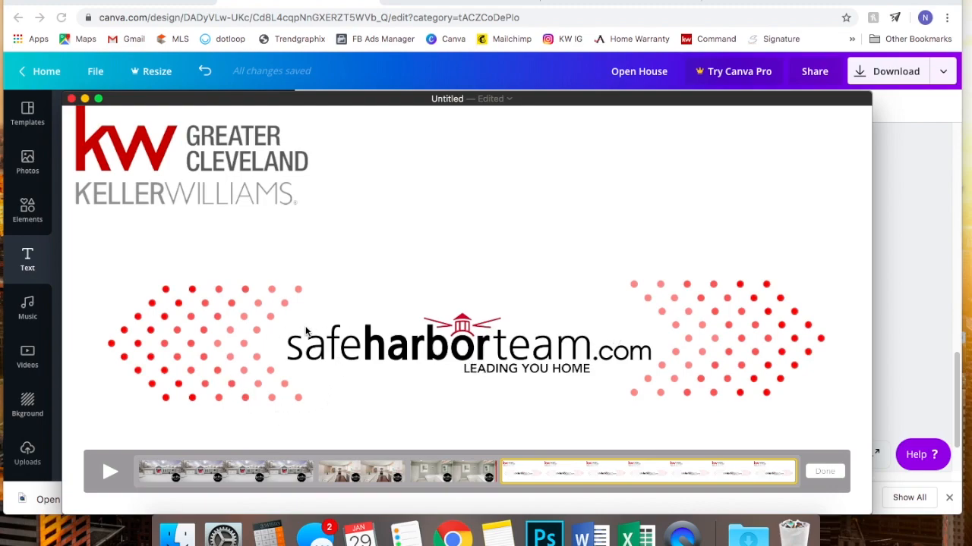
- Trim the closing logo slide to 2.00 seconds and finish editing the clips
{"action": "left_click", "coordinate": [135, 1]}
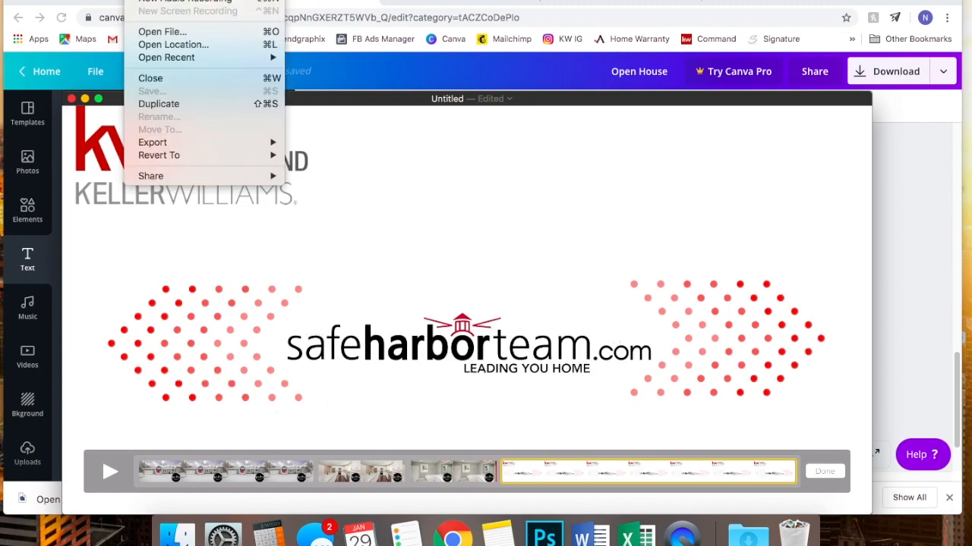
{"action": "mouse_move", "coordinate": [166, 0]}
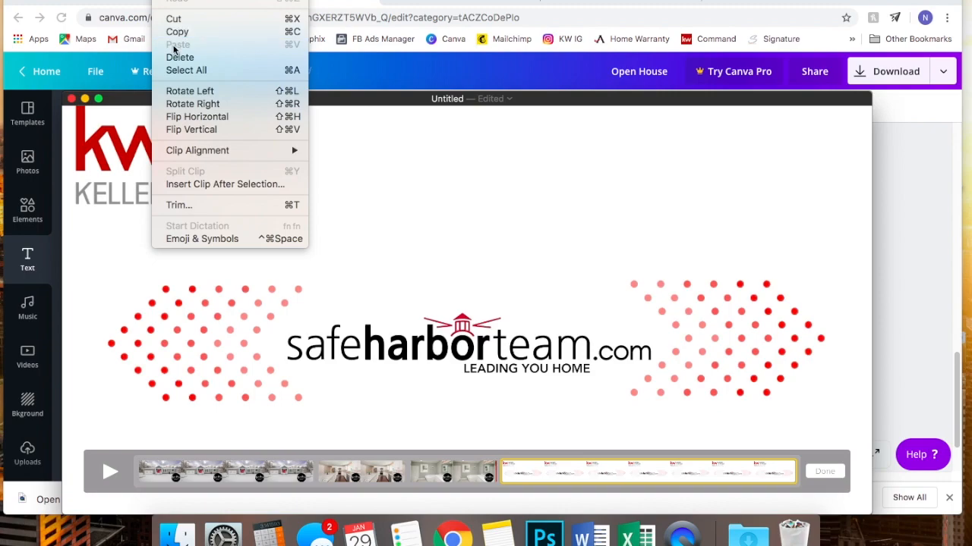
{"action": "left_click", "coordinate": [187, 206]}
{"action": "left_click_drag", "start_coordinate": [787, 466], "coordinate": [369, 465]}
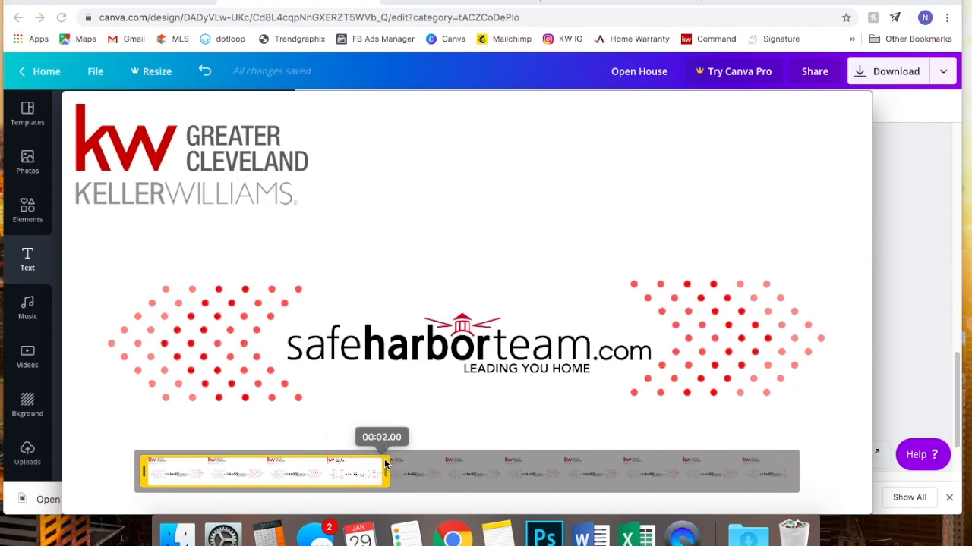
{"action": "left_click", "coordinate": [823, 470]}
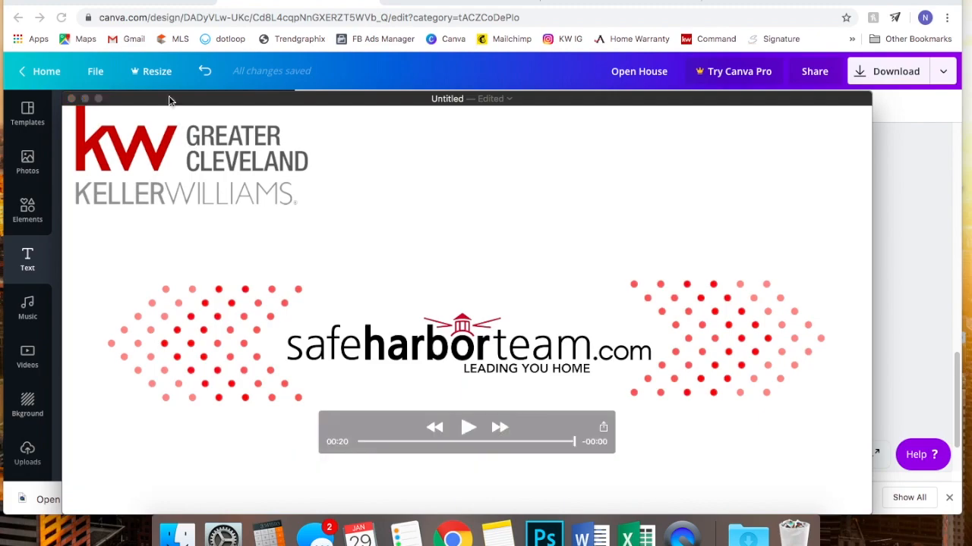
{"action": "left_click", "coordinate": [140, 0]}
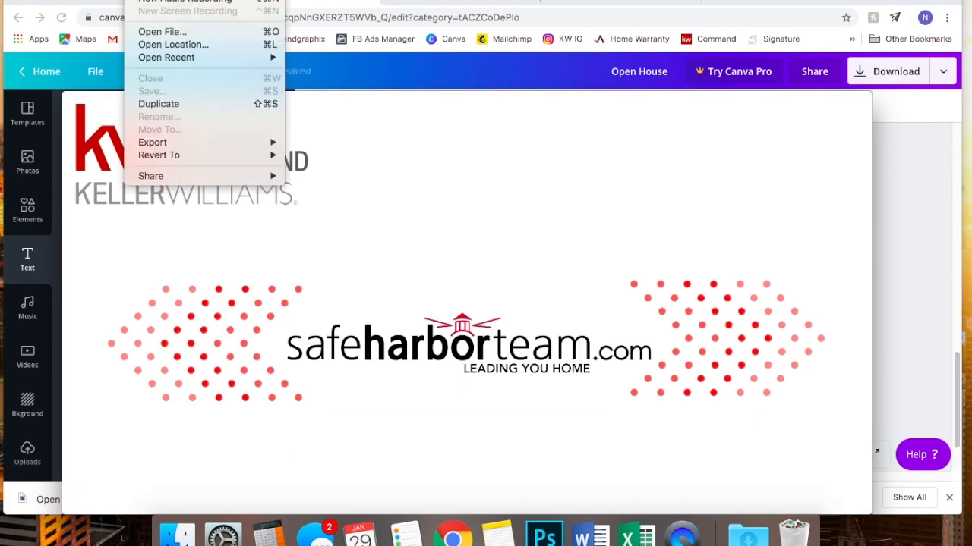
{"action": "left_click", "coordinate": [159, 103]}
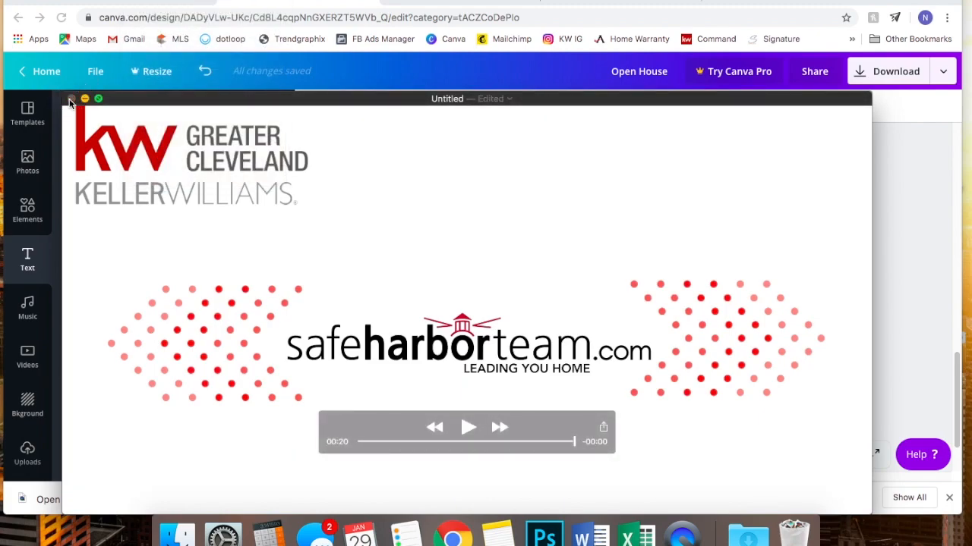
- Close the joined movie, saving it to the Desktop as 'oh fb ad 2 2'
{"action": "left_click", "coordinate": [70, 99]}
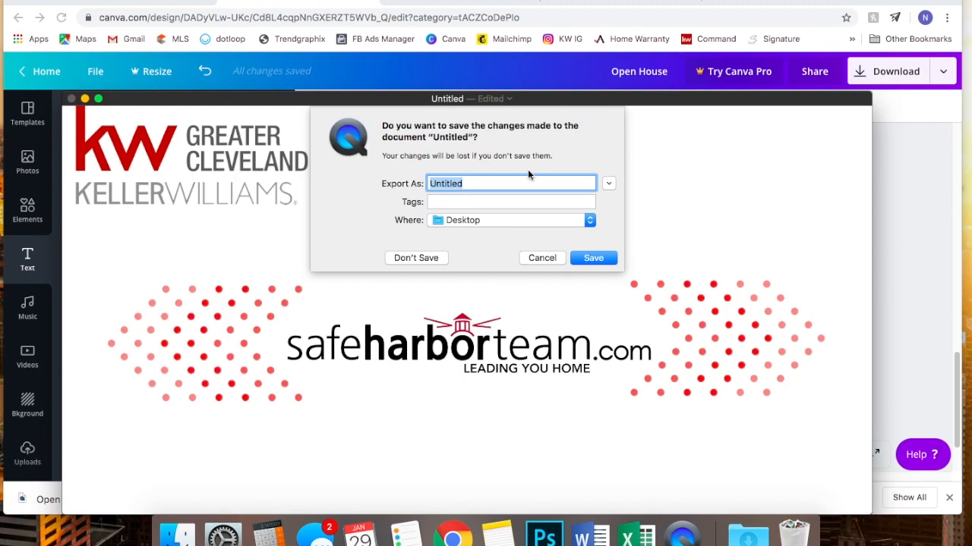
{"action": "type", "text": "C"}
{"action": "key", "text": "BackSpace"}
{"action": "type", "text": "oh fb ad 2"}
{"action": "type", "text": " 2"}
{"action": "left_click", "coordinate": [582, 258]}
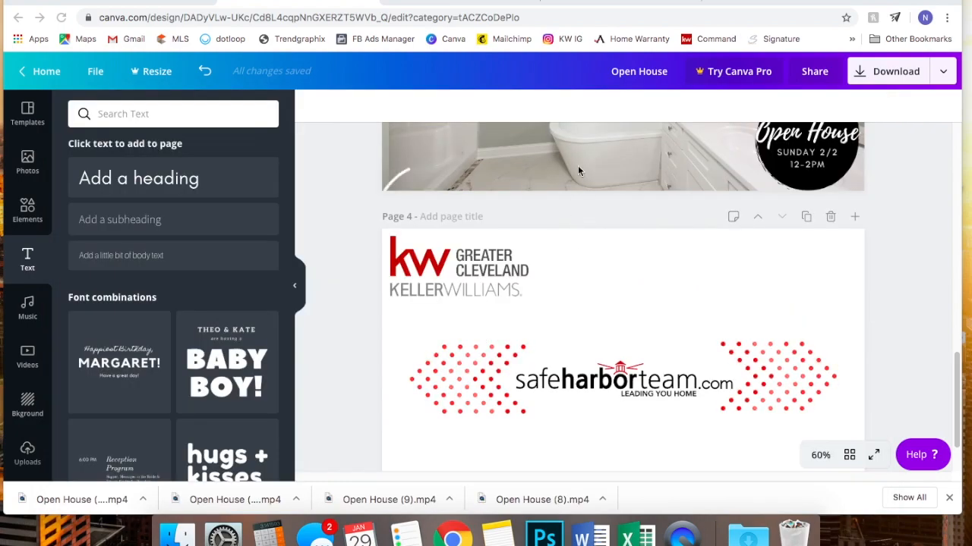
- Sign in to KW Command at command.kw.com and start a new campaign from the Campaigns page
{"action": "left_click", "coordinate": [627, 2]}
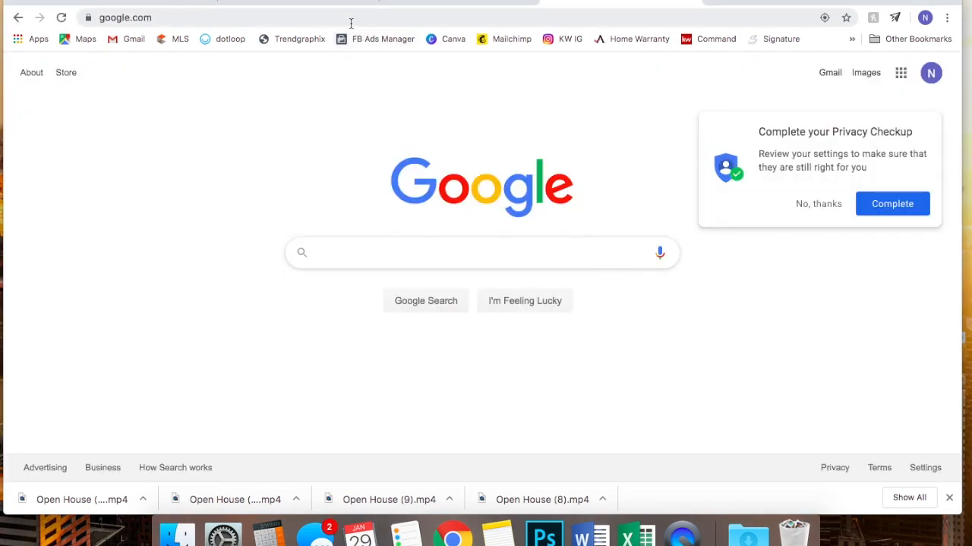
{"action": "left_click", "coordinate": [350, 21]}
{"action": "type", "text": "command"}
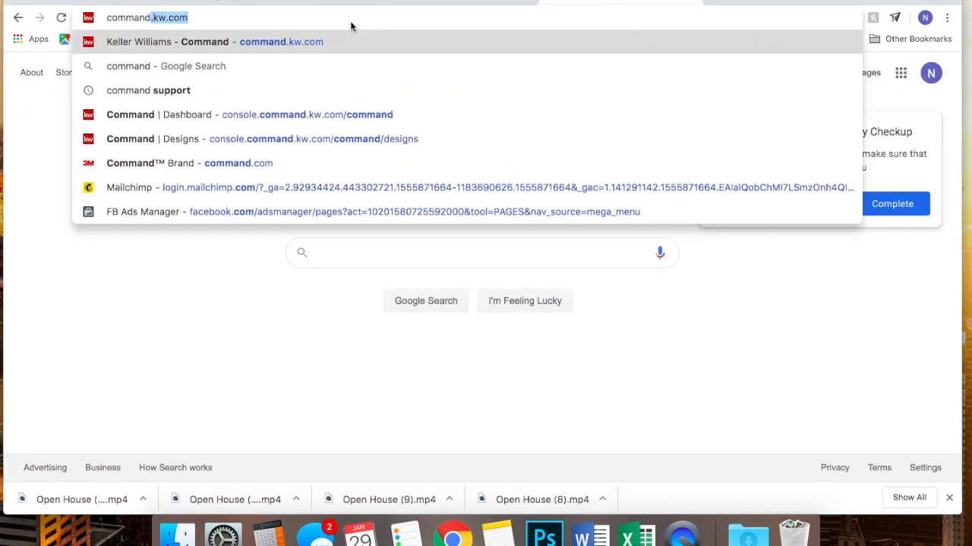
{"action": "key", "text": "Return"}
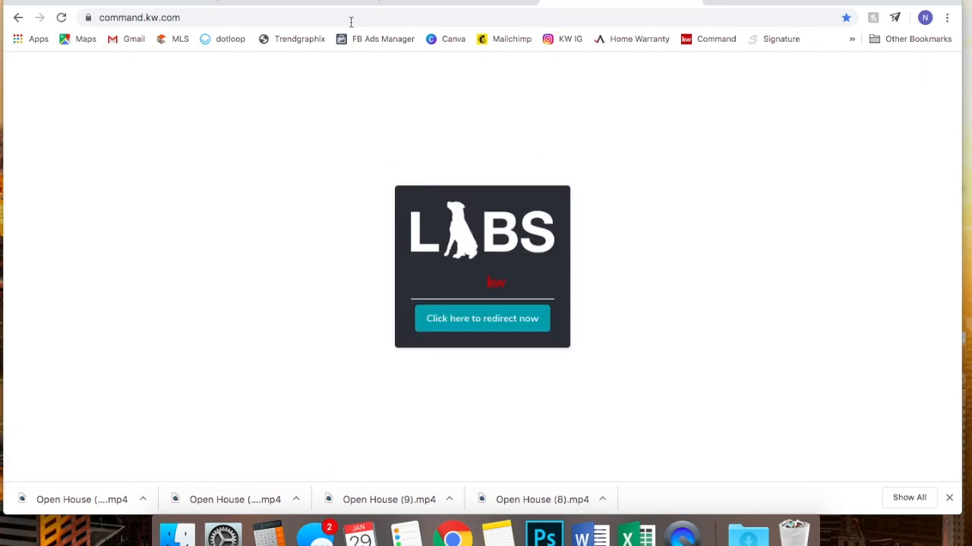
{"action": "left_click", "coordinate": [485, 320]}
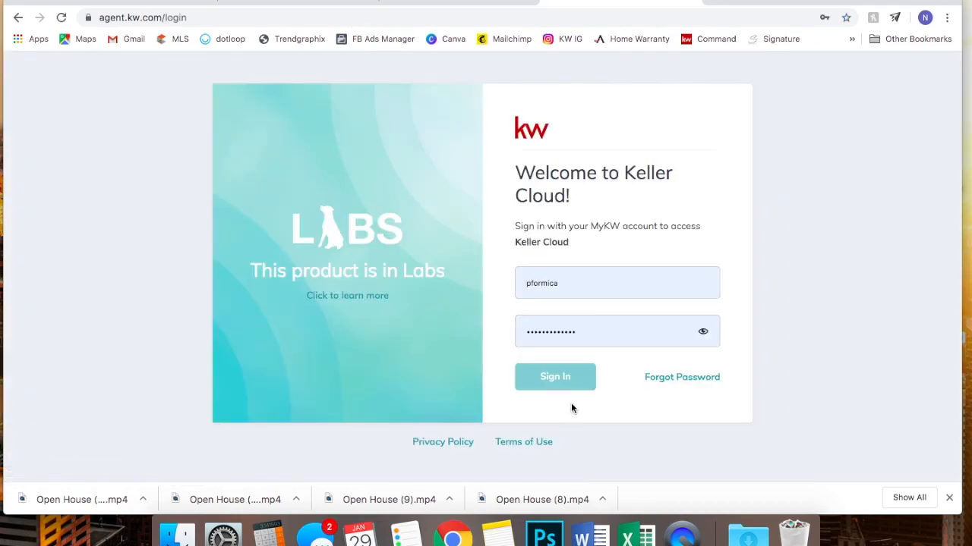
{"action": "left_click", "coordinate": [557, 373]}
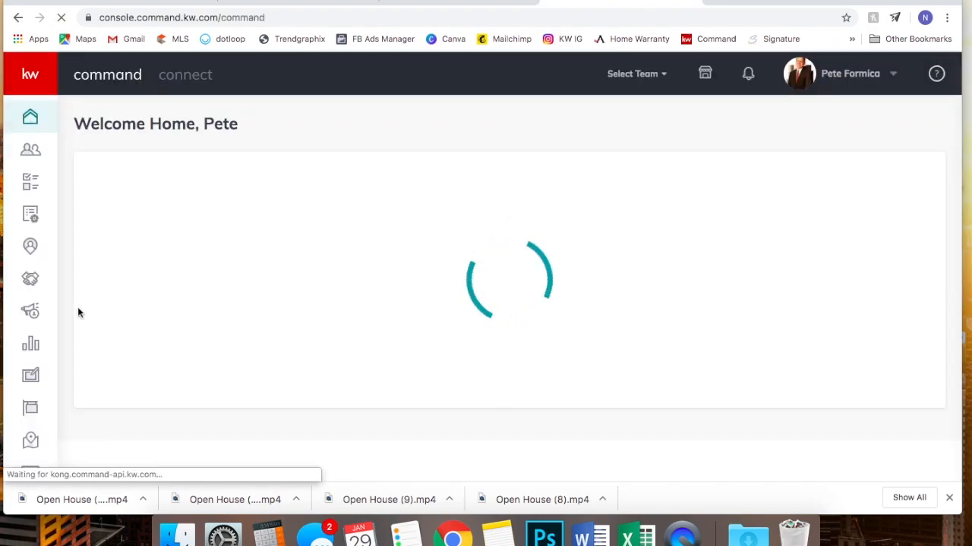
{"action": "left_click", "coordinate": [31, 312]}
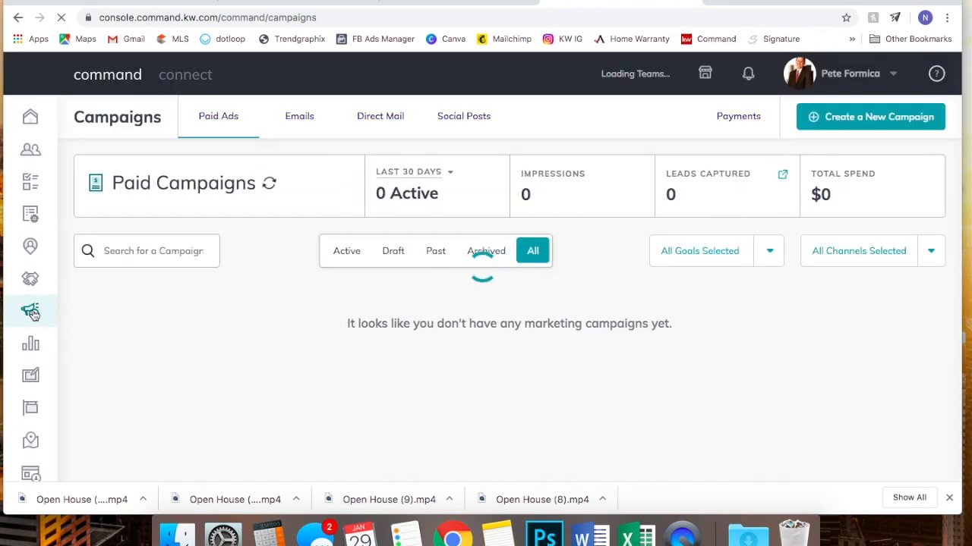
{"action": "left_click", "coordinate": [872, 119]}
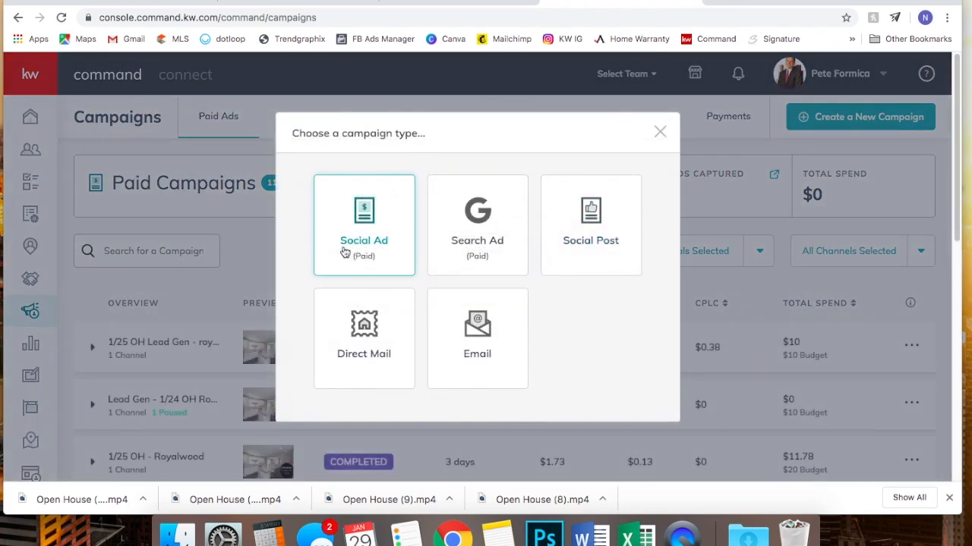
- Choose a Social Ad campaign with the Attract Buyers goal running on Facebook
{"action": "left_click", "coordinate": [345, 253]}
{"action": "scroll", "coordinate": [425, 402], "scroll_direction": "down", "scroll_amount": 1}
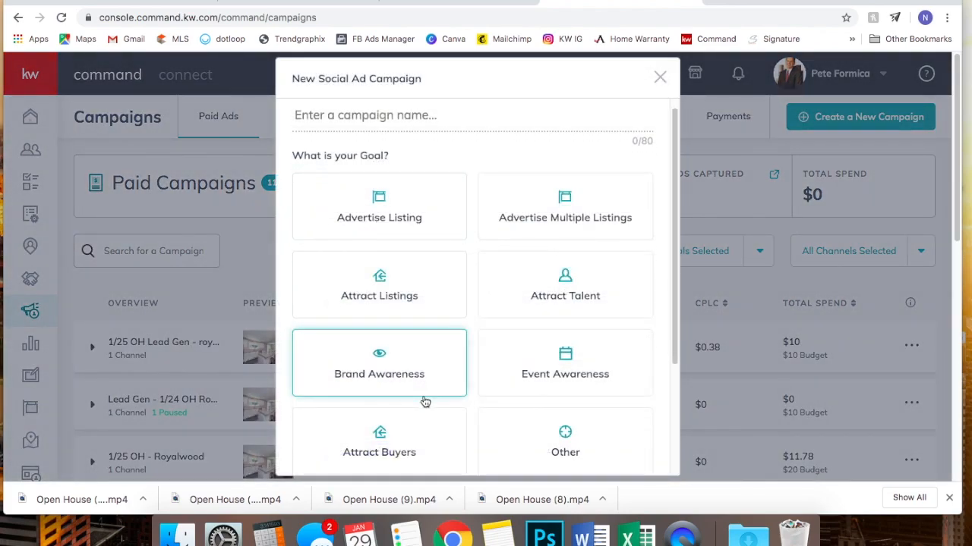
{"action": "scroll", "coordinate": [425, 402], "scroll_direction": "down", "scroll_amount": 3}
{"action": "left_click", "coordinate": [397, 342]}
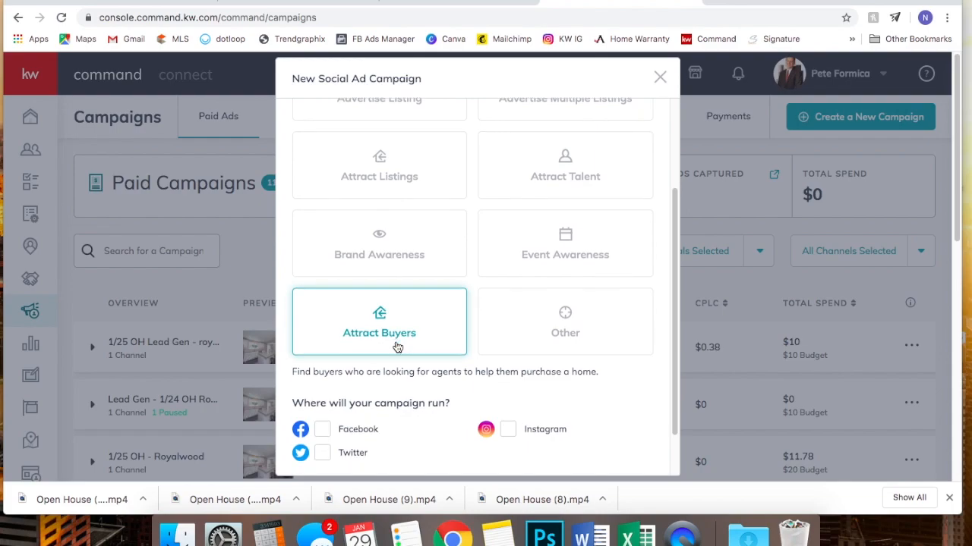
{"action": "scroll", "coordinate": [397, 348], "scroll_direction": "down", "scroll_amount": 1}
{"action": "left_click", "coordinate": [322, 372]}
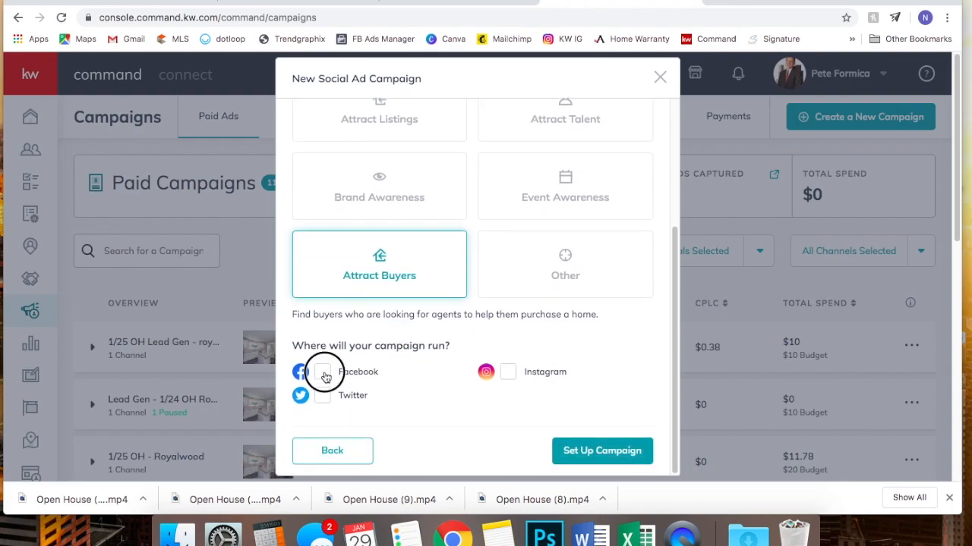
- Name the campaign TEST and set it up
{"action": "left_click", "coordinate": [620, 452]}
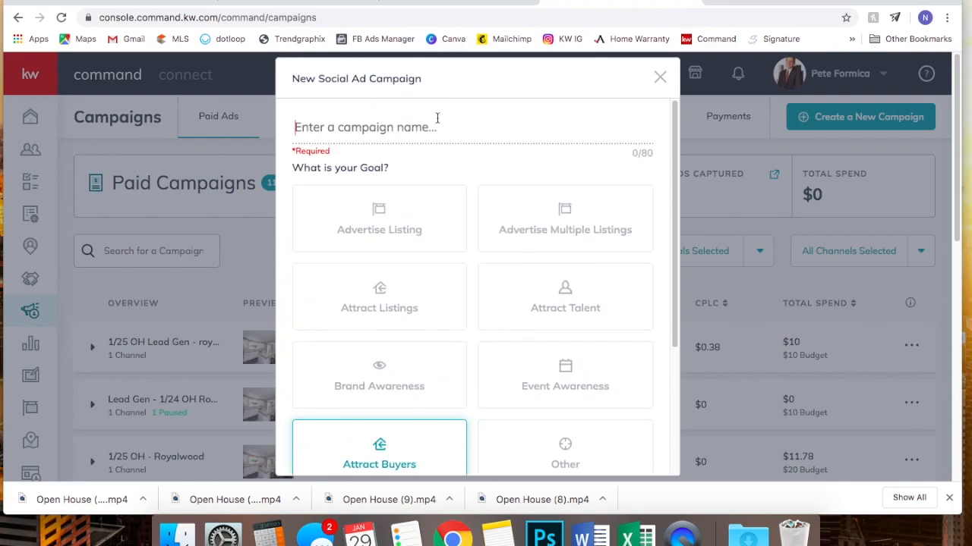
{"action": "type", "text": "TEST"}
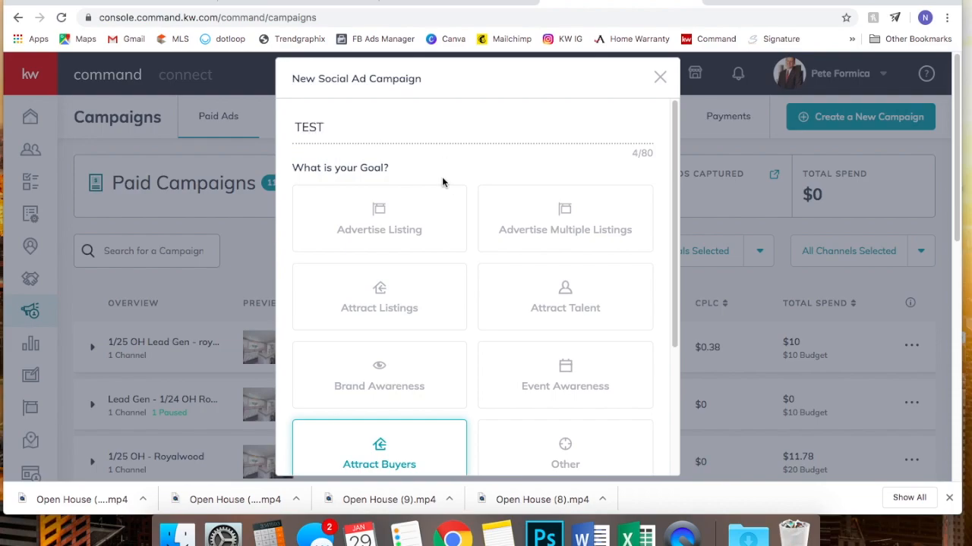
{"action": "scroll", "coordinate": [596, 365], "scroll_direction": "down", "scroll_amount": 3}
{"action": "left_click", "coordinate": [592, 460]}
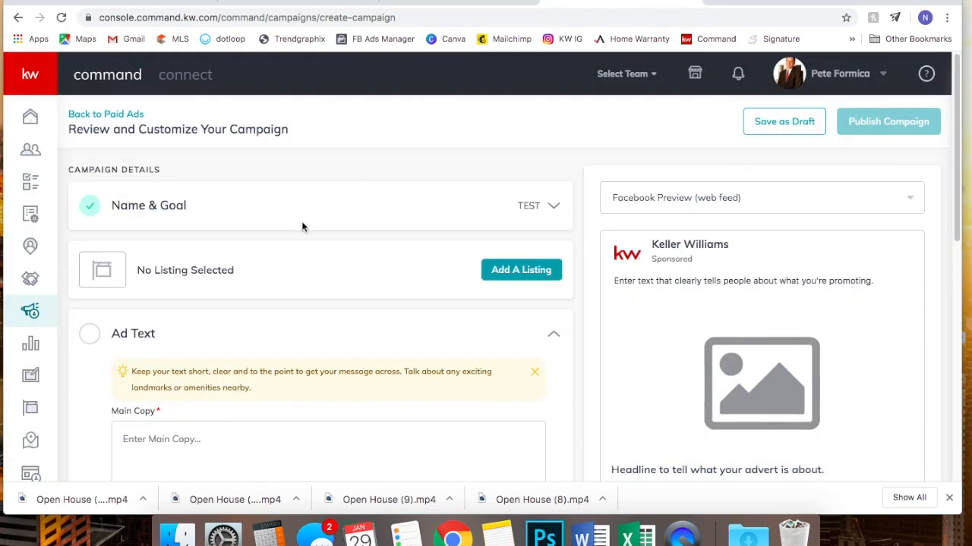
- Scroll past the Ad Text fields and expand the TEST campaign's Ad Media section
{"action": "scroll", "coordinate": [301, 226], "scroll_direction": "down", "scroll_amount": 3}
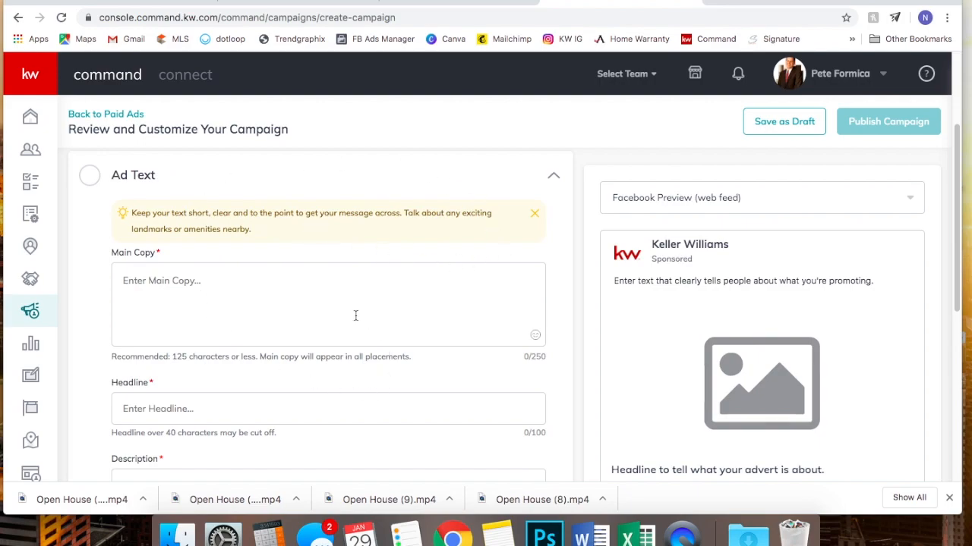
{"action": "scroll", "coordinate": [355, 316], "scroll_direction": "down", "scroll_amount": 3}
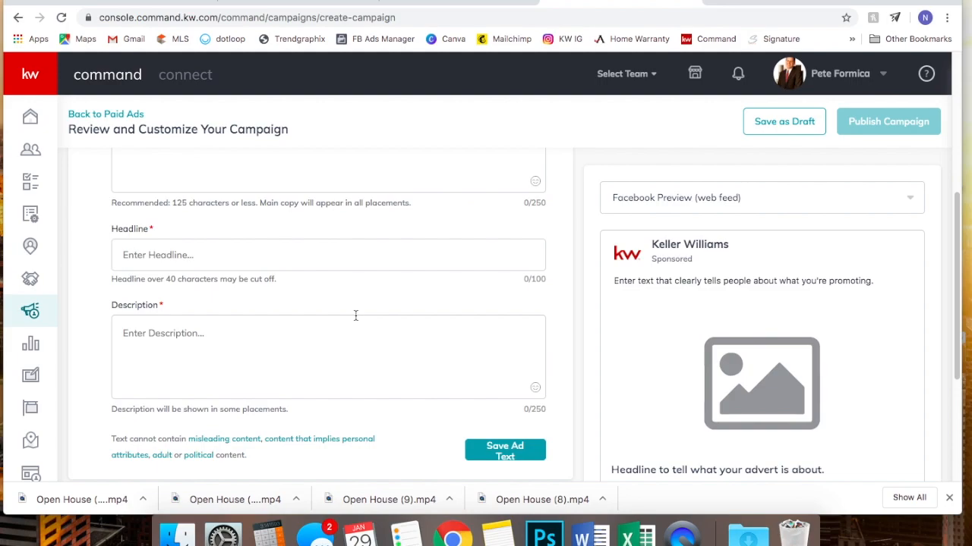
{"action": "scroll", "coordinate": [355, 316], "scroll_direction": "down", "scroll_amount": 1}
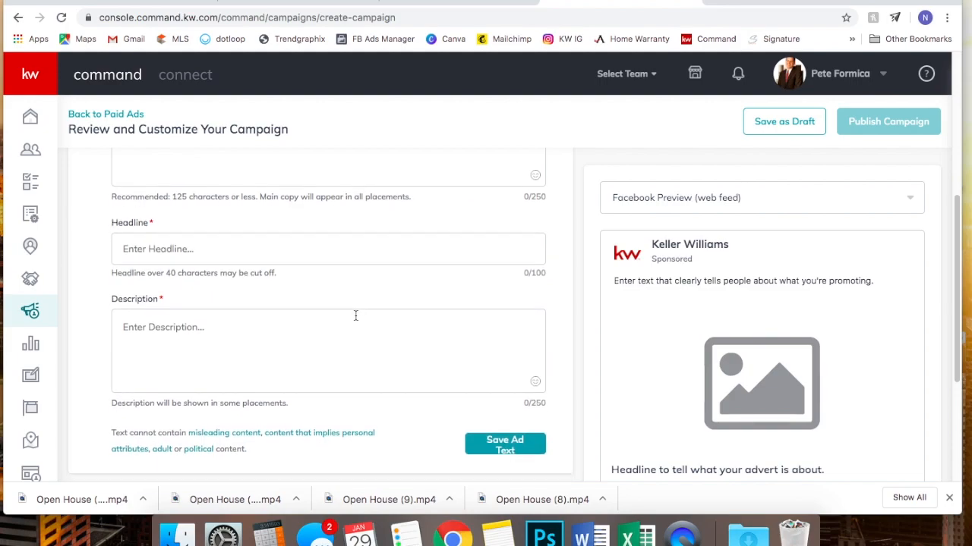
{"action": "scroll", "coordinate": [355, 315], "scroll_direction": "down", "scroll_amount": 5}
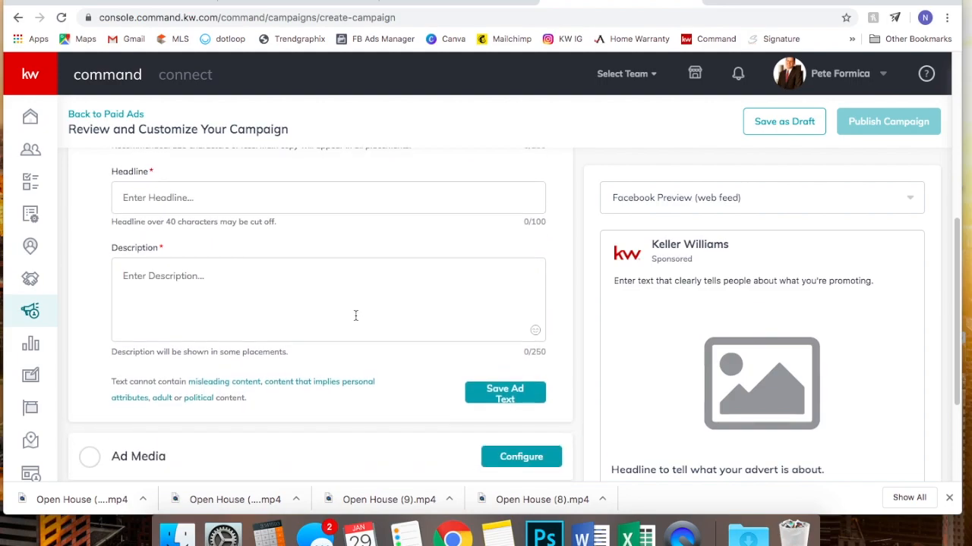
{"action": "left_click", "coordinate": [290, 288]}
{"action": "scroll", "coordinate": [292, 285], "scroll_direction": "up", "scroll_amount": 4}
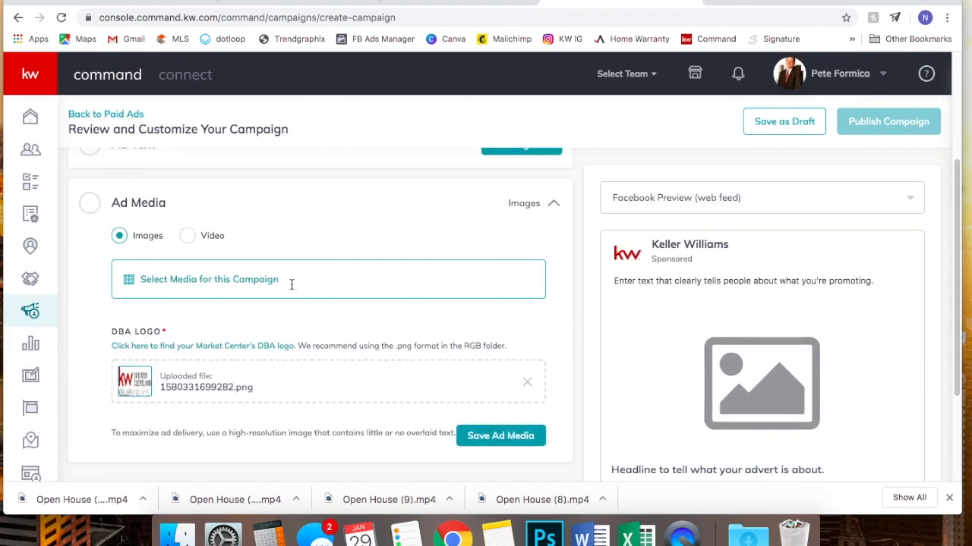
- Switch the ad media to Video and try dragging the desktop ad video into the upload area
{"action": "left_click", "coordinate": [190, 240]}
{"action": "left_click", "coordinate": [222, 286]}
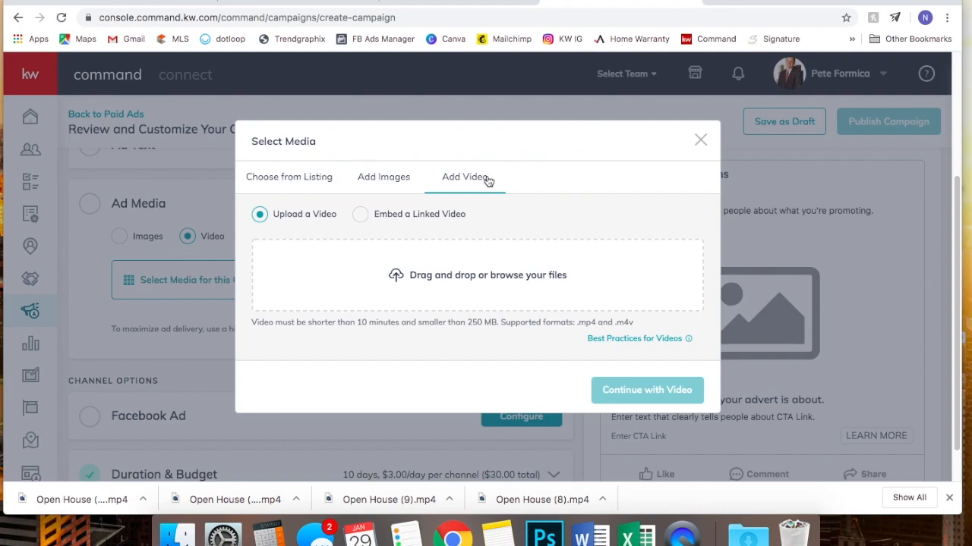
{"action": "left_click_drag", "start_coordinate": [855, 5], "coordinate": [628, 4]}
{"action": "left_click_drag", "start_coordinate": [926, 454], "coordinate": [334, 288]}
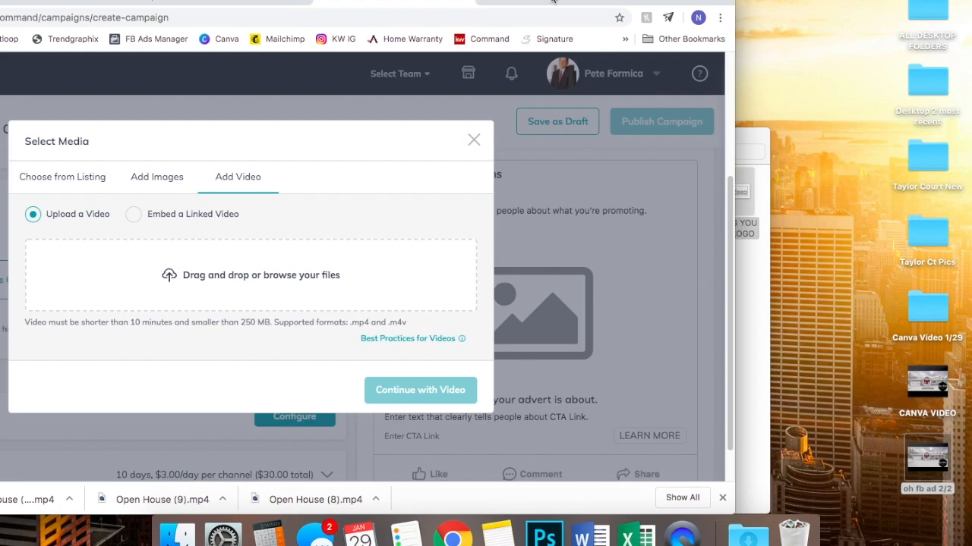
{"action": "left_click_drag", "start_coordinate": [552, 1], "coordinate": [776, 3]}
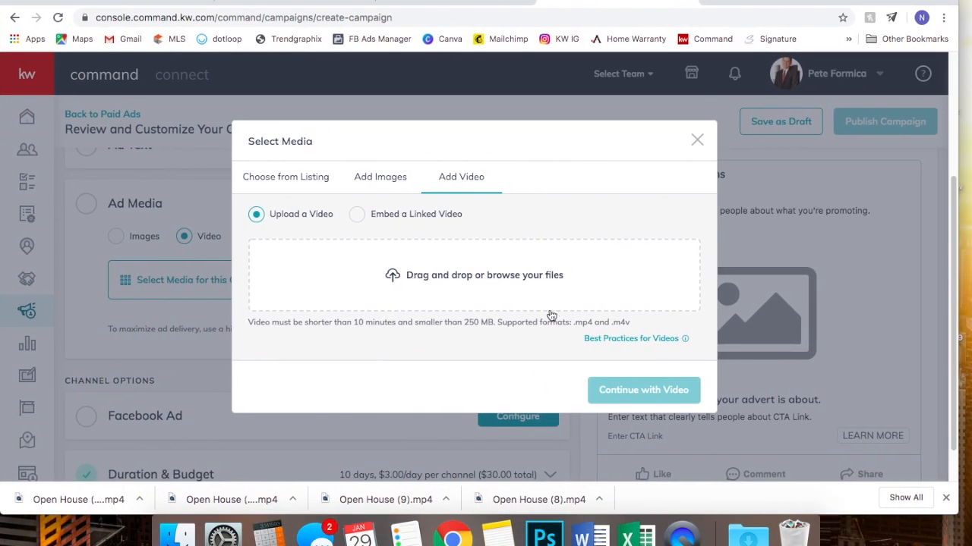
- Upload OH Canva Ad.m4v from Downloads, play it back, and continue with it as the ad video
{"action": "left_click", "coordinate": [439, 278]}
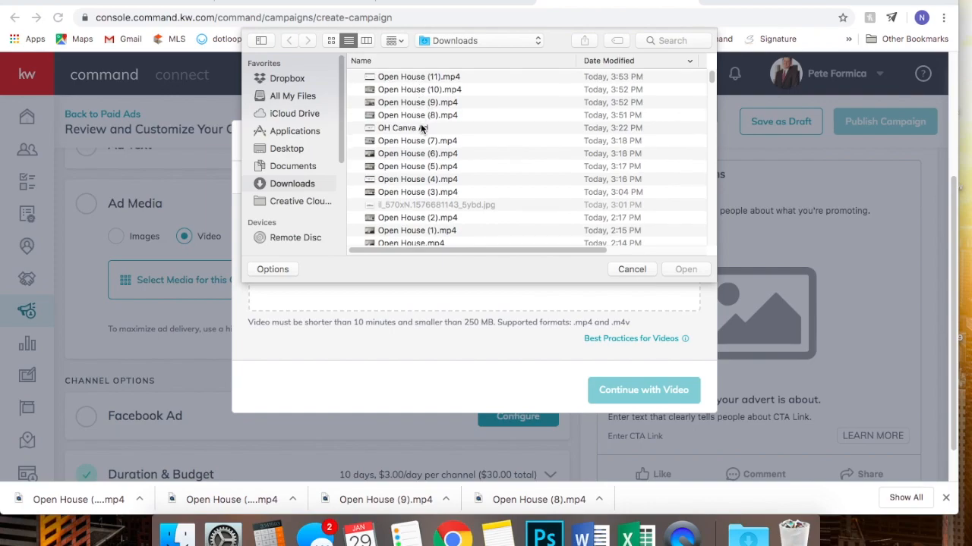
{"action": "scroll", "coordinate": [422, 129], "scroll_direction": "down", "scroll_amount": 5}
{"action": "scroll", "coordinate": [423, 129], "scroll_direction": "up", "scroll_amount": 5}
{"action": "left_click", "coordinate": [439, 127]}
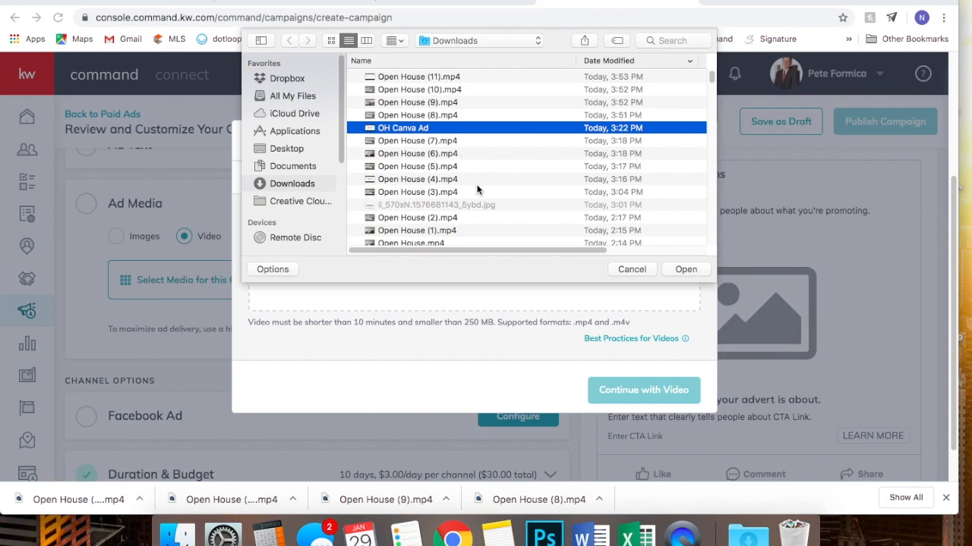
{"action": "left_click", "coordinate": [683, 270]}
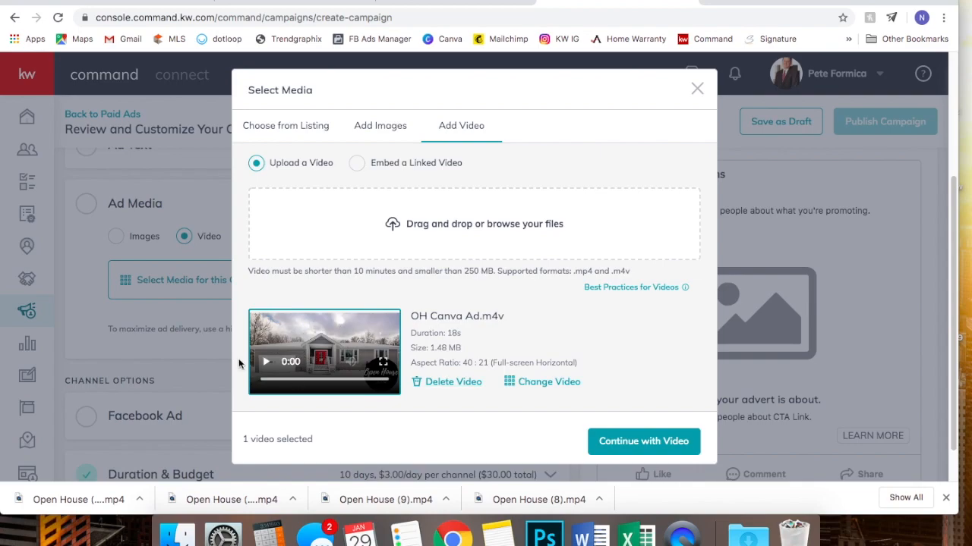
{"action": "left_click", "coordinate": [266, 364]}
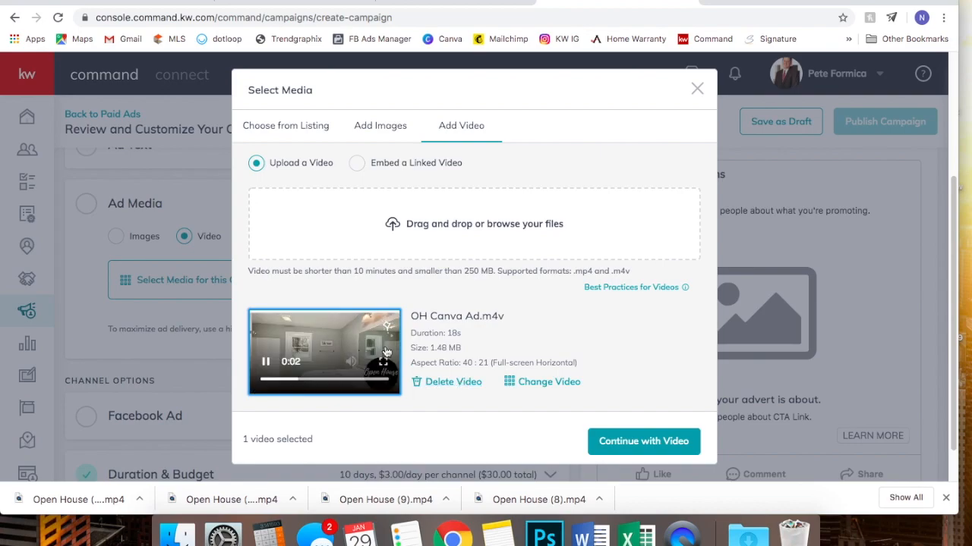
{"action": "left_click", "coordinate": [640, 442]}
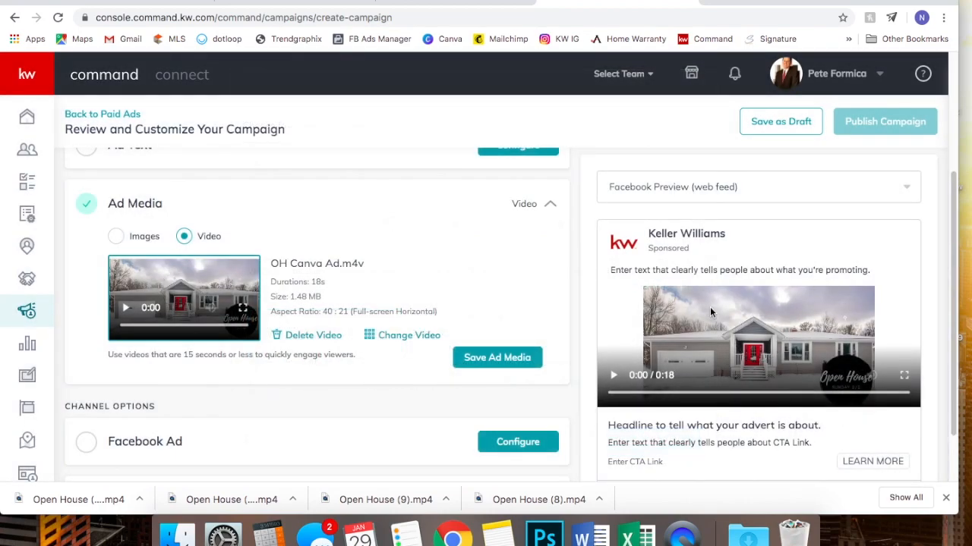
- Discard the unsaved TEST campaign by leaving the editor for the Campaigns list
{"action": "scroll", "coordinate": [709, 307], "scroll_direction": "down", "scroll_amount": 3}
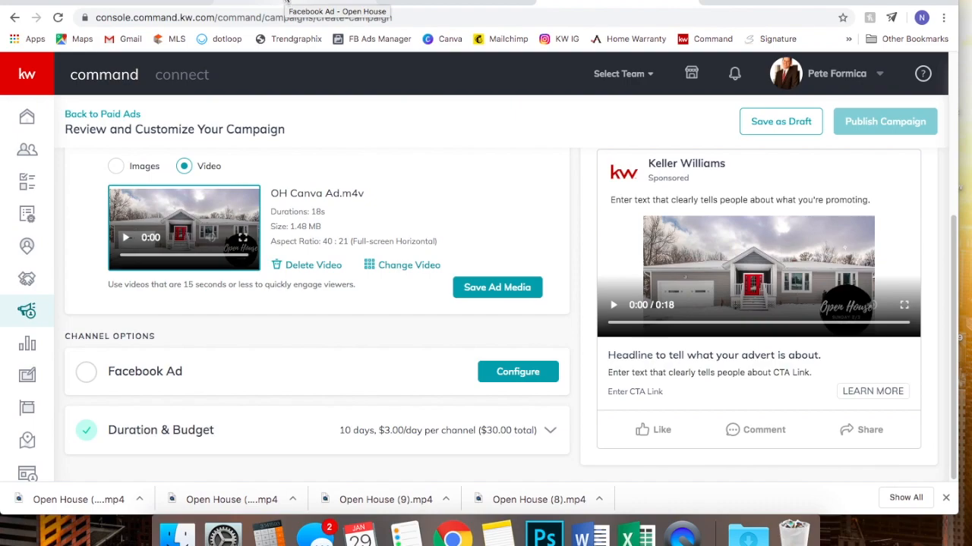
{"action": "left_click", "coordinate": [29, 314]}
{"action": "left_click", "coordinate": [574, 169]}
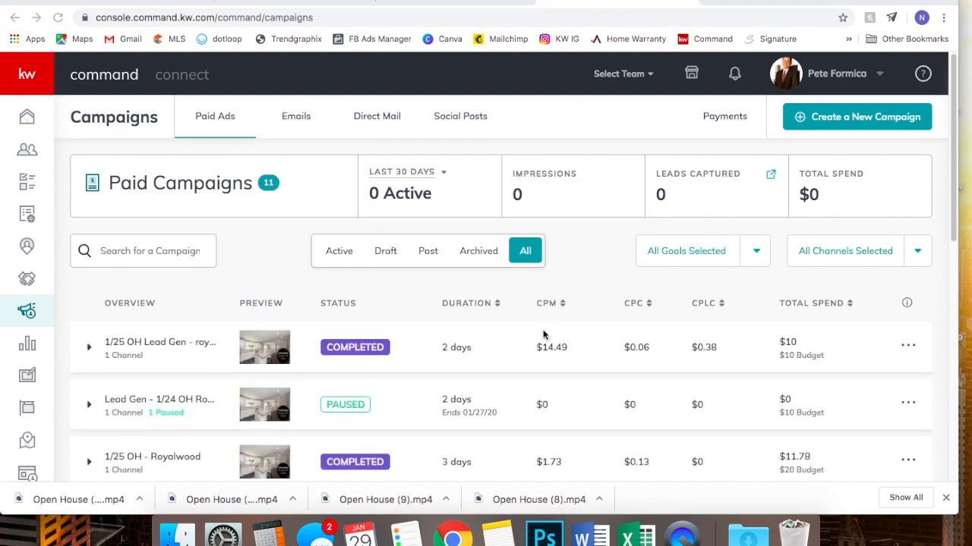
- Expand the 1/25 OH Lead Gen campaign, preview its Facebook ad, then close the preview
{"action": "left_click", "coordinate": [537, 350]}
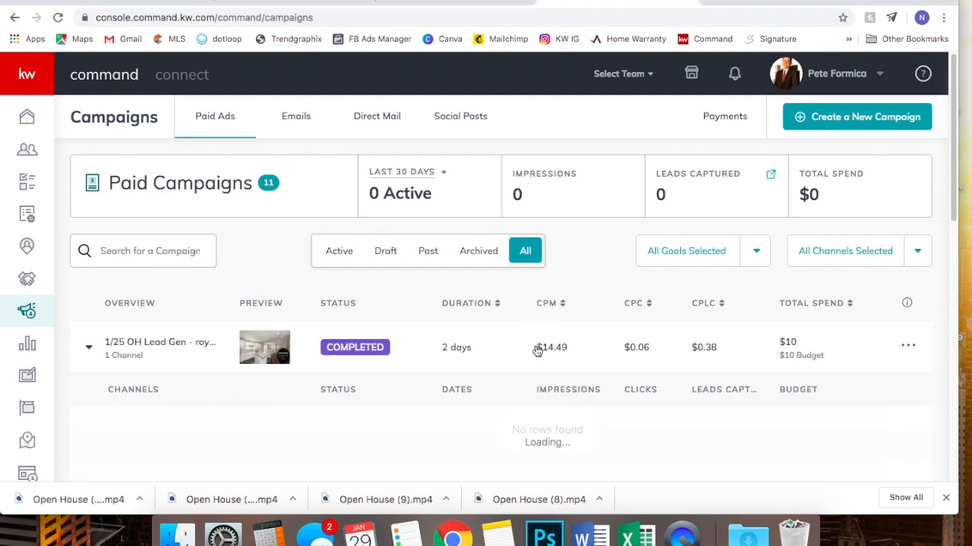
{"action": "scroll", "coordinate": [678, 383], "scroll_direction": "down", "scroll_amount": 1}
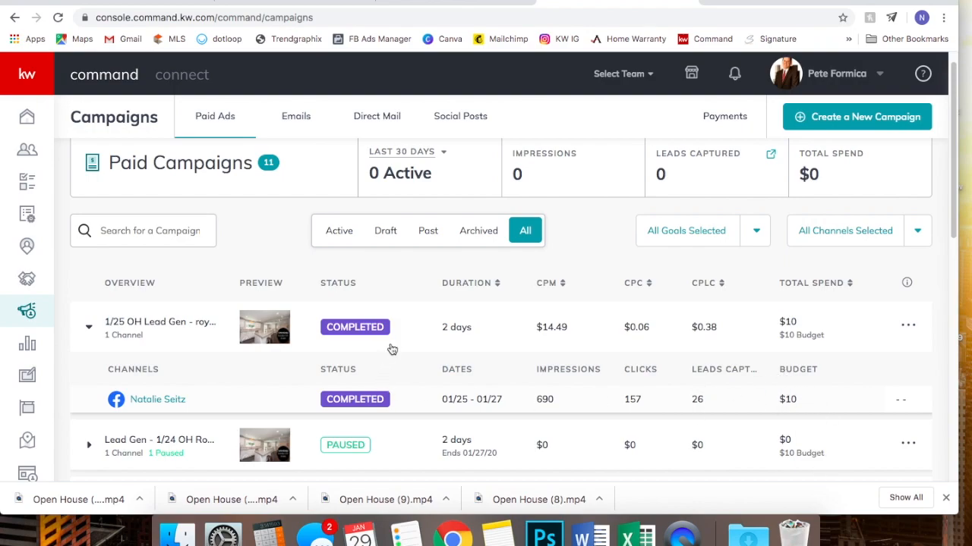
{"action": "left_click", "coordinate": [163, 399]}
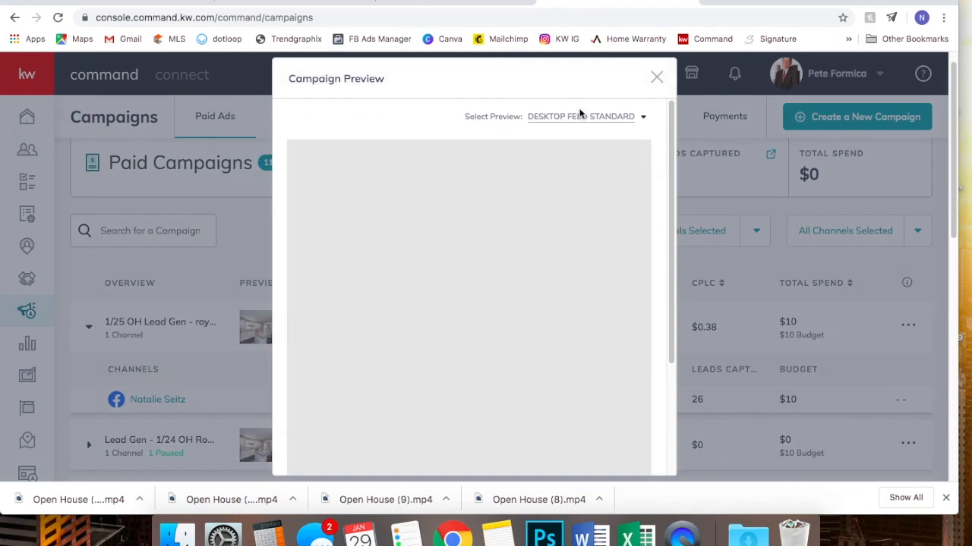
{"action": "left_click", "coordinate": [657, 76]}
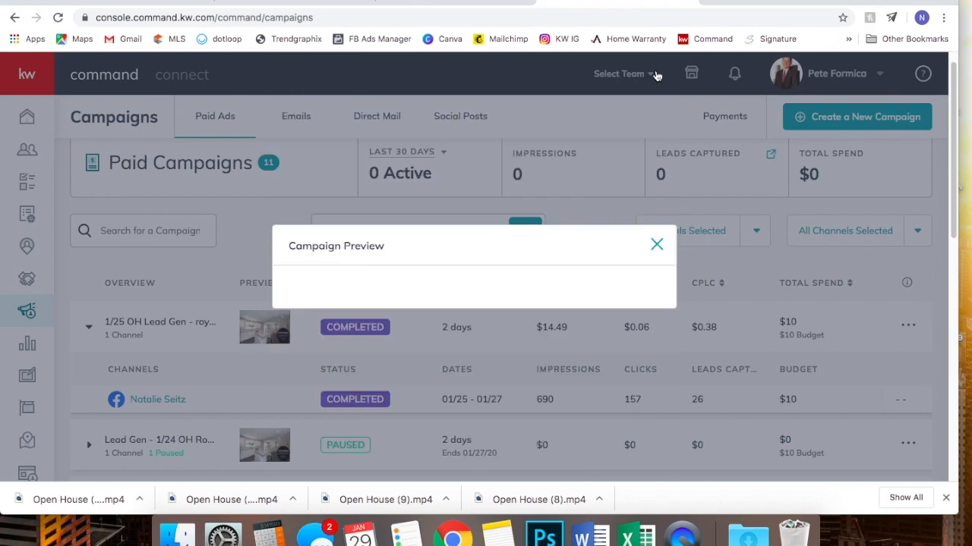